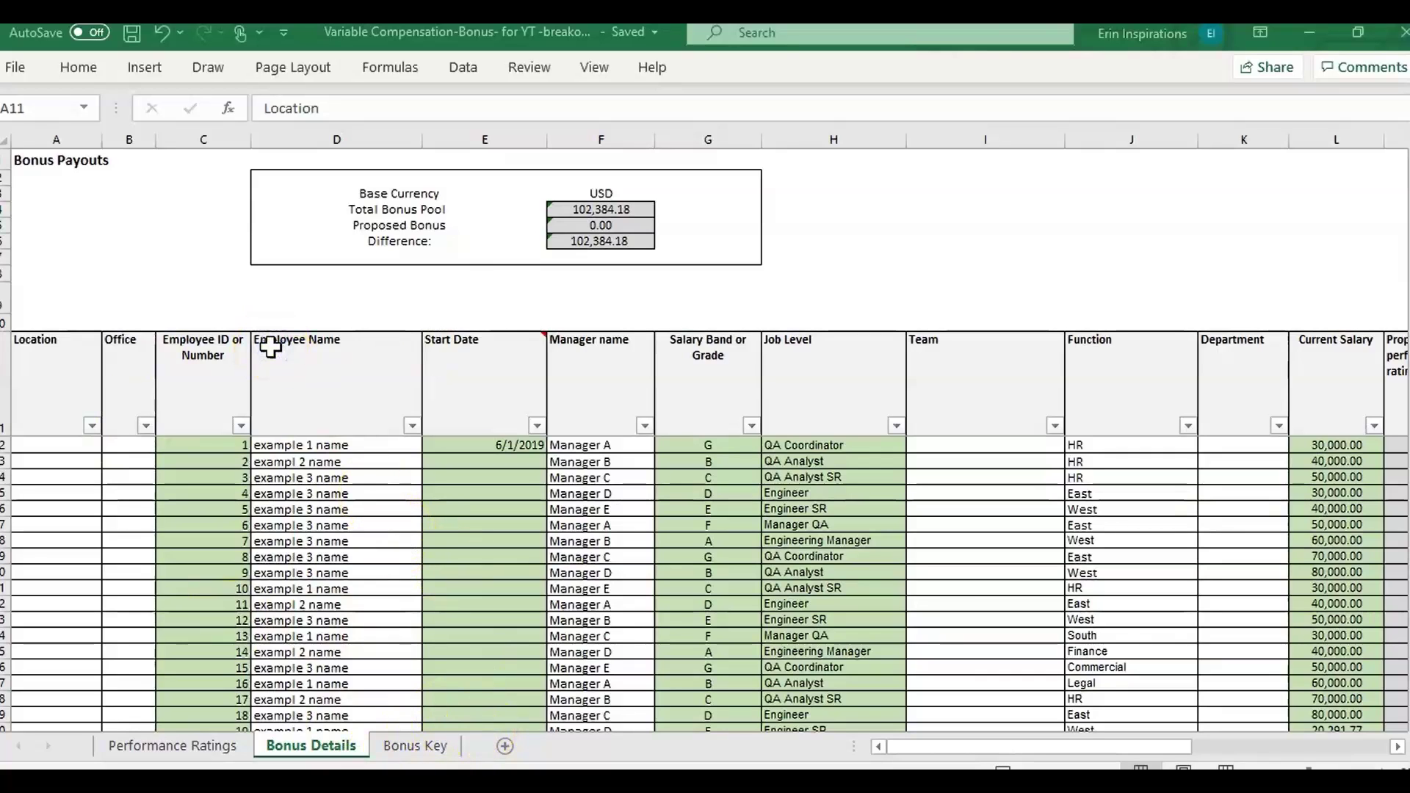
Review the Bonus Details column headers and the first employee row through to the bonus total
key("Right")
key("Right")
key("Right")
key("Right")
key("Right")
key("Right")
key("Right")
key("Right")
key("Right")
key("Right")
key("Right")
key("Right")
key("Left")
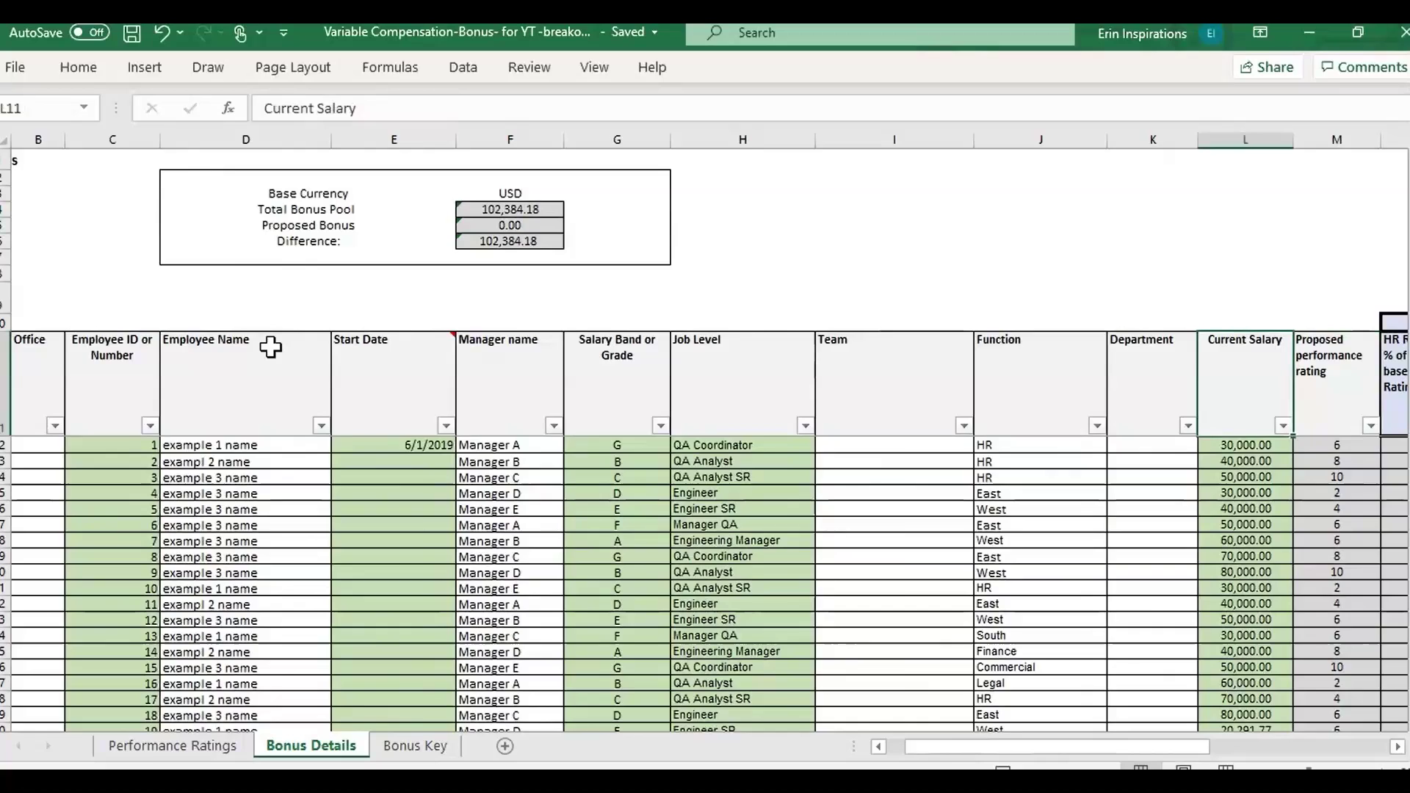
key("Left")
key("Left")
key("Left")
key("Left")
key("Left")
key("Left")
key("Left")
key("Left")
key("Left")
key("Left")
key("Left")
key("Down")
key("Right")
key("Right")
key("Right")
key("Right")
key("Right")
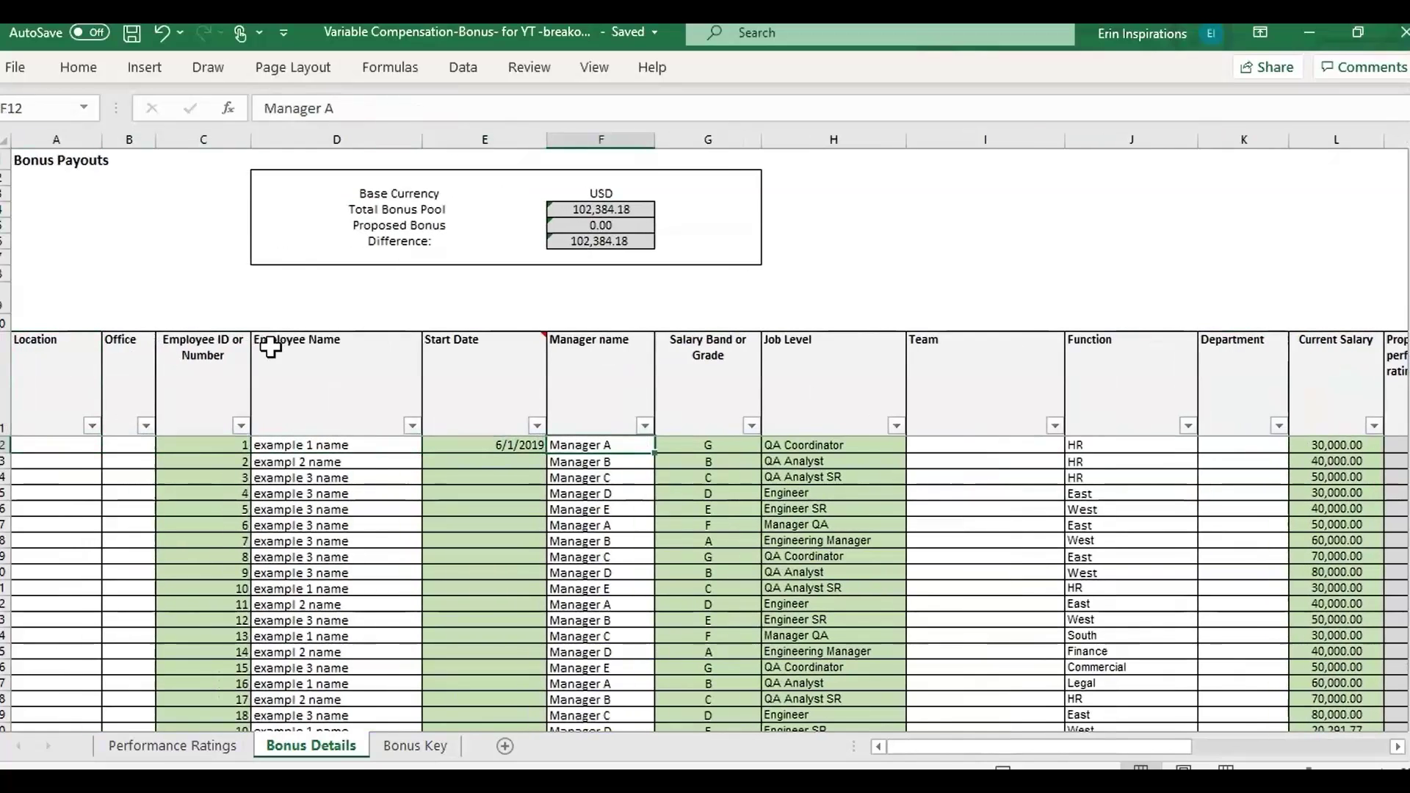
key("Right")
key("Right")
key("Right")
key("Right")
key("Right")
key("Right")
key("Right")
key("Right")
key("Right")
key("Right")
key("Right")
key("Right")
key("Right")
key("Right")
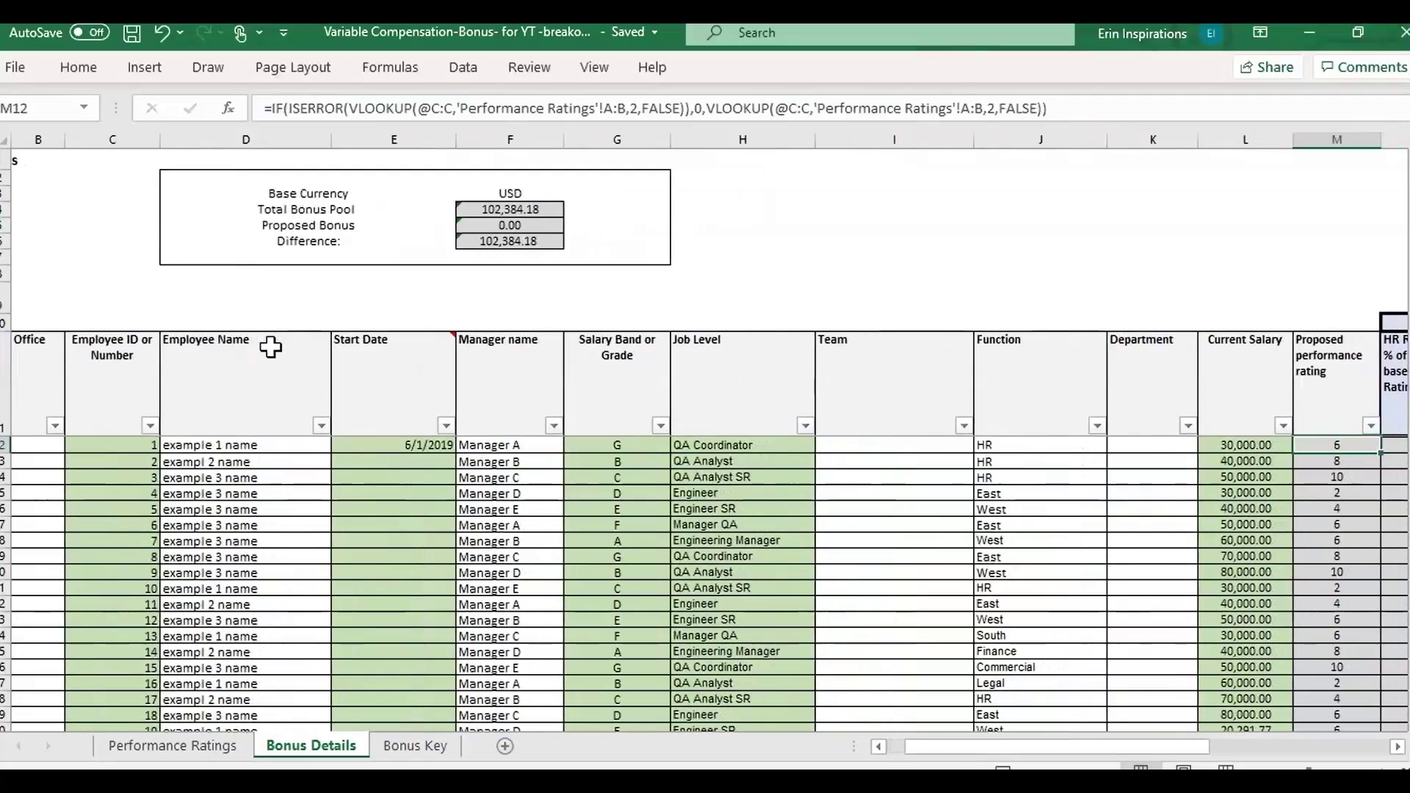
key("Right")
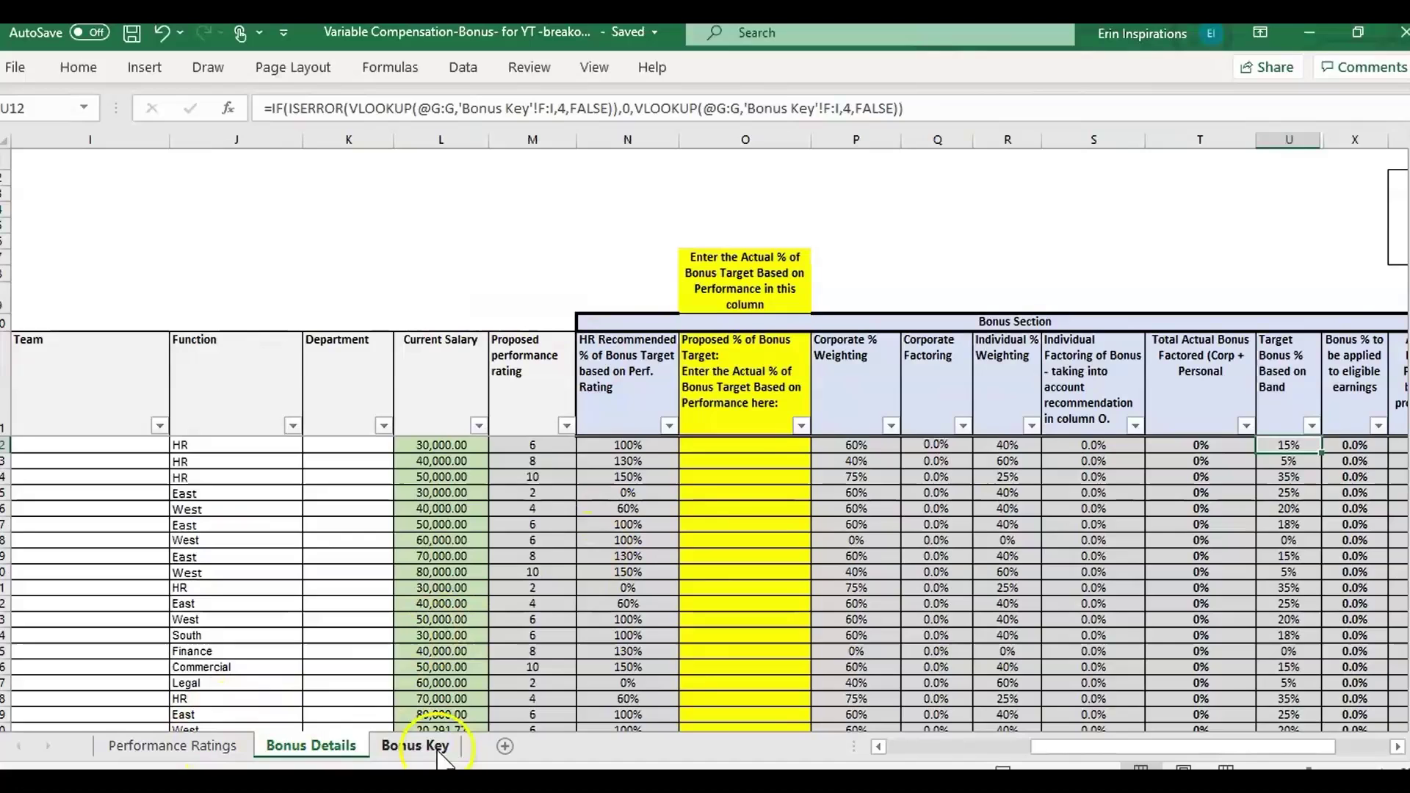
Look over the bonus headings, from Individual % Weighting to service months and the Bonus Section
left_click(981, 367)
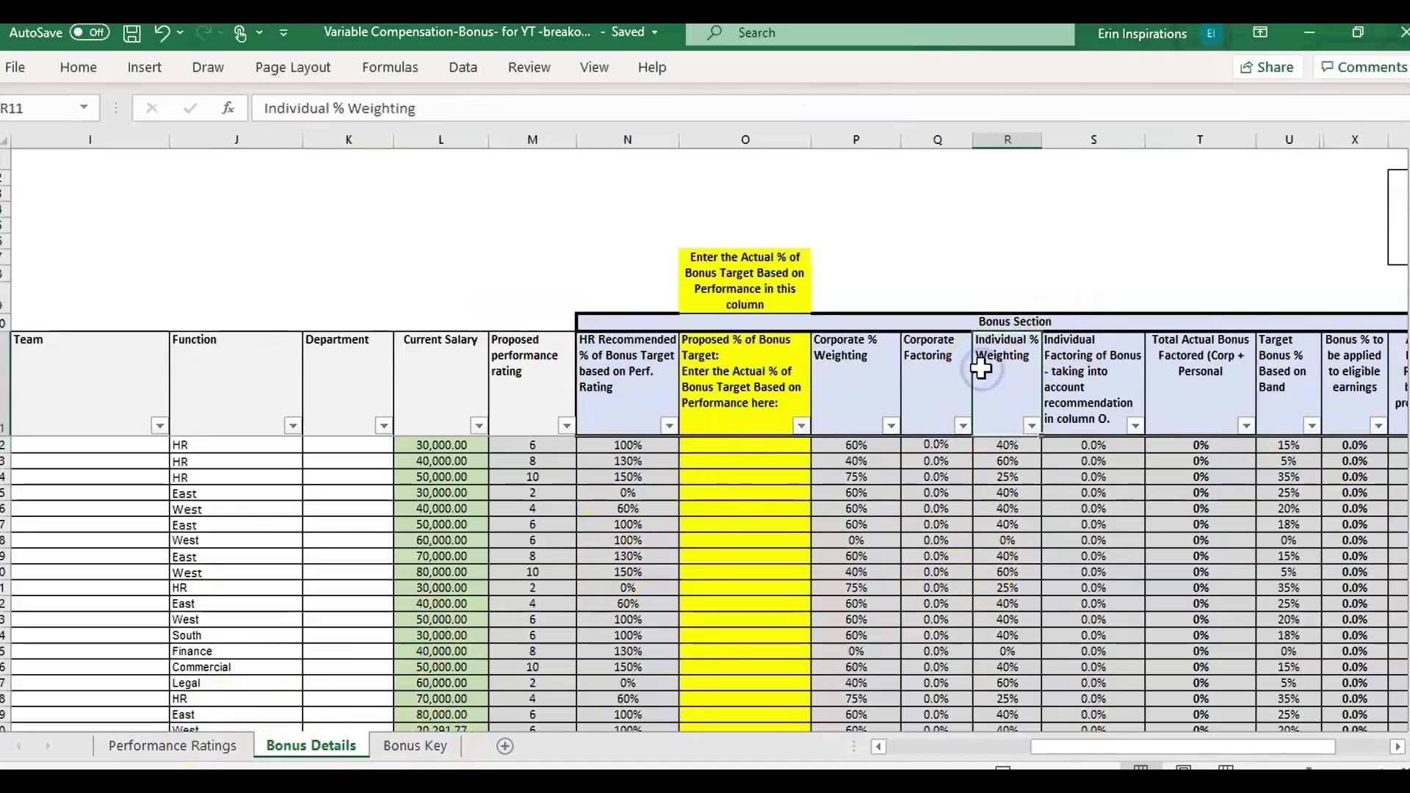
key("Right")
key("Right")
key("Right")
key("Right")
key("Right")
key("Right")
key("Right")
key("Right")
key("ctrl+shift+Down")
key("Right")
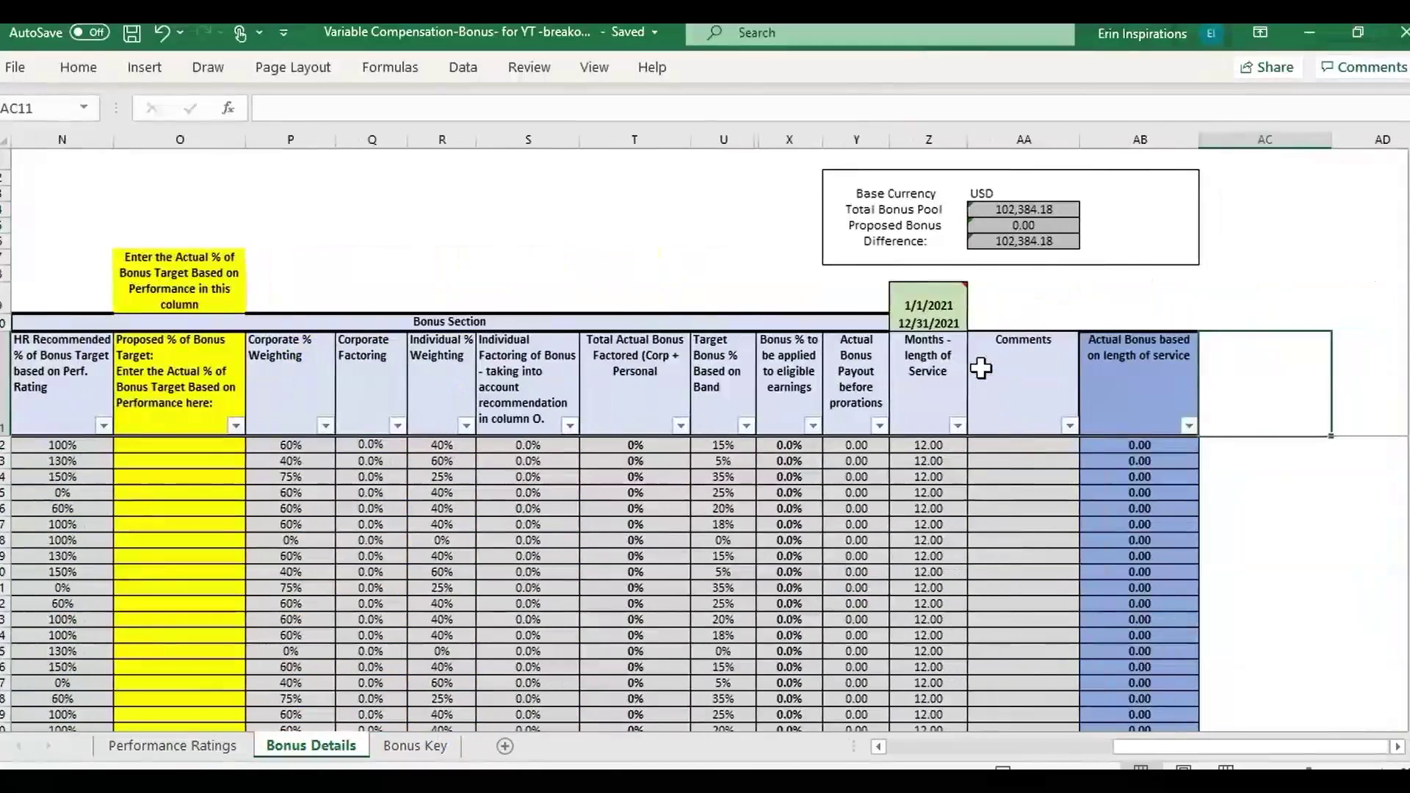
key("Left")
key("Left")
key("Left")
key("Left")
key("Up")
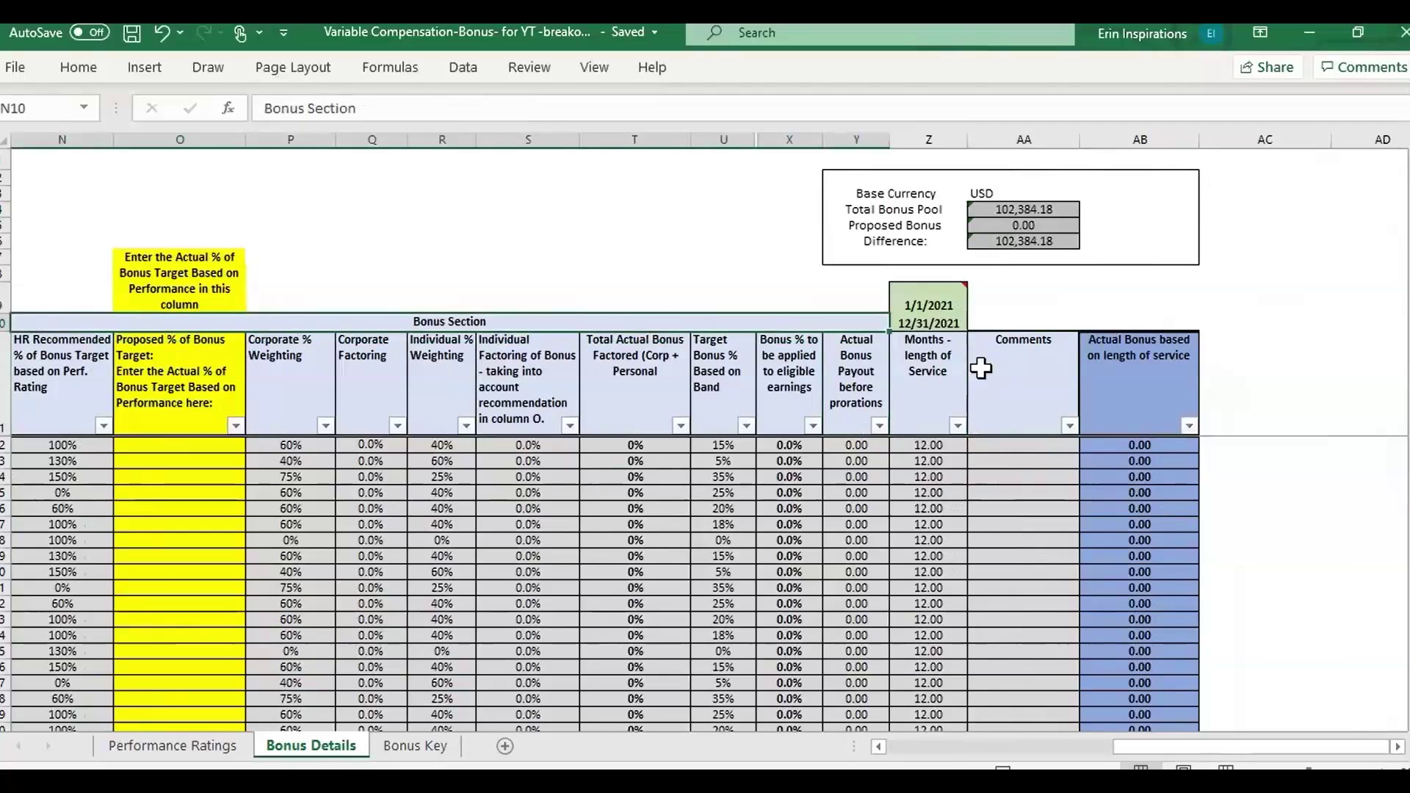
left_click(914, 409)
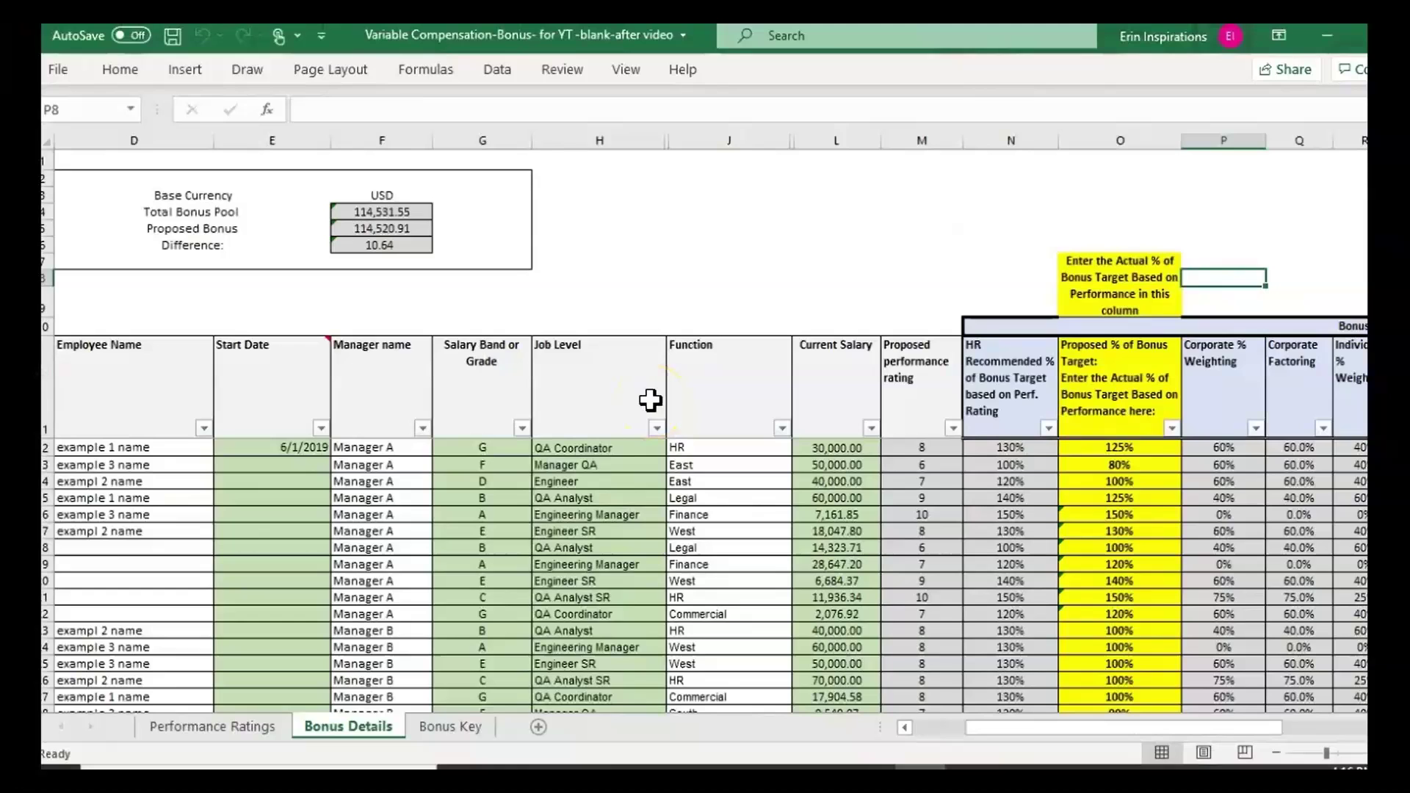
key("Right")
key("Right")
key("Right")
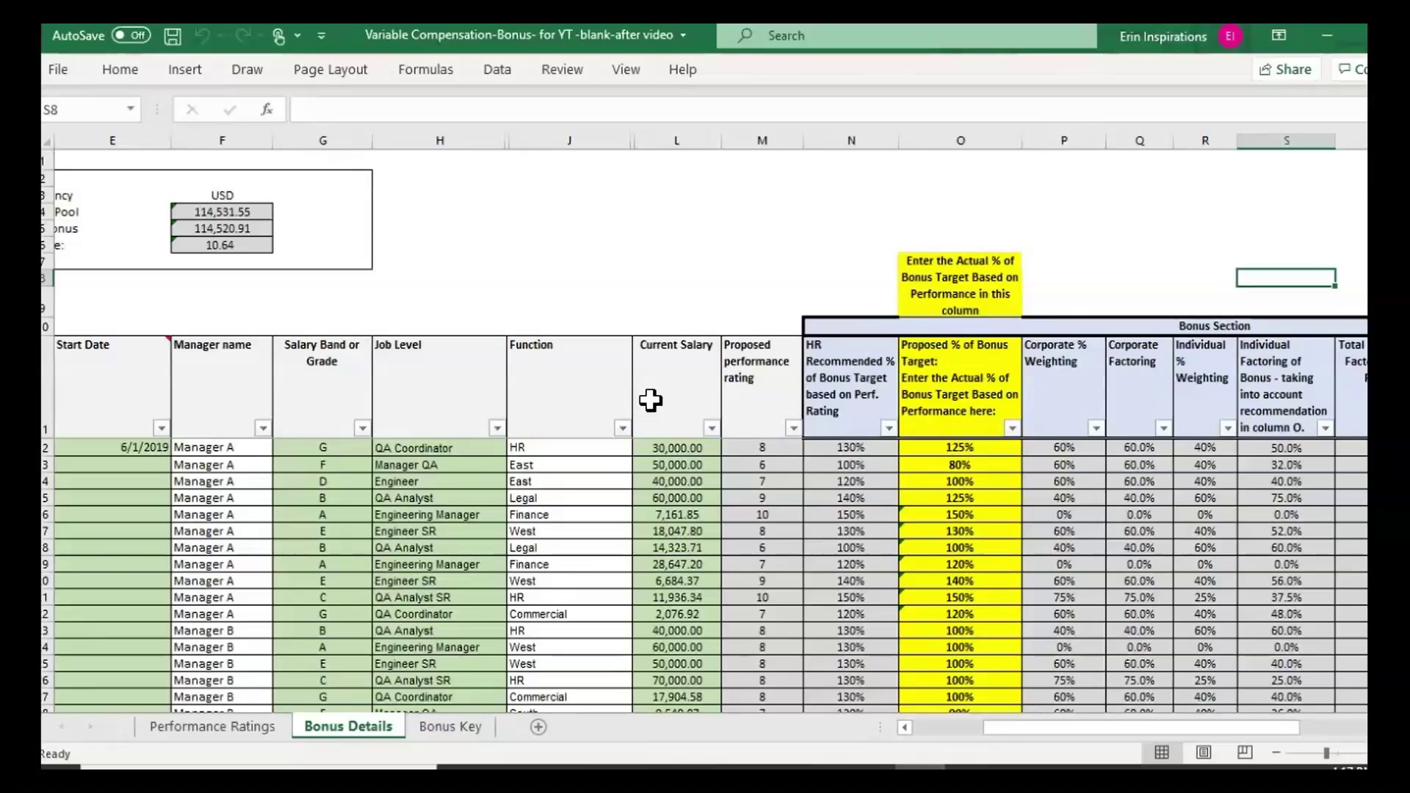
Select the salary bands in G11:G17, then check the Grade or Salary Band heading on Bonus Key
left_click_drag(302, 356, 285, 526)
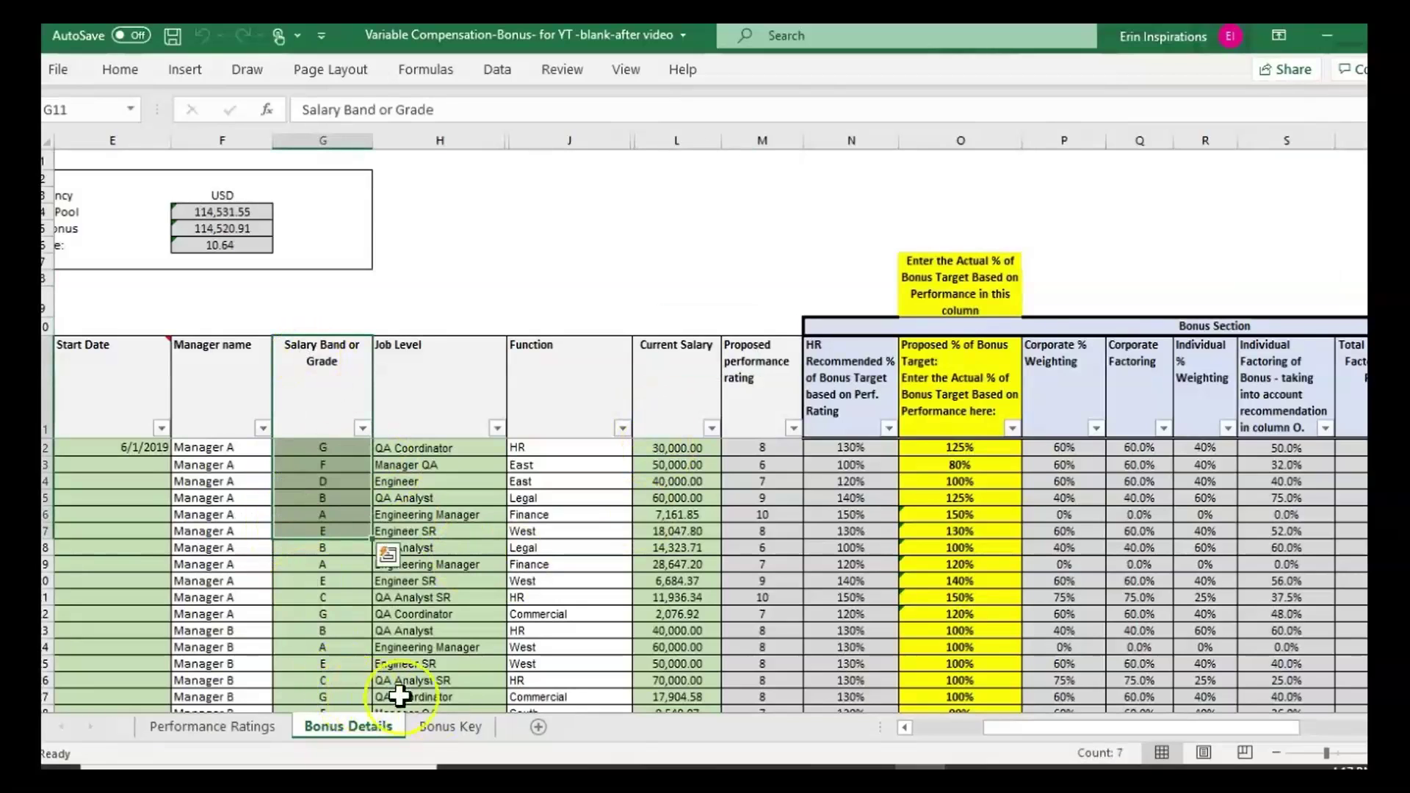
left_click(450, 727)
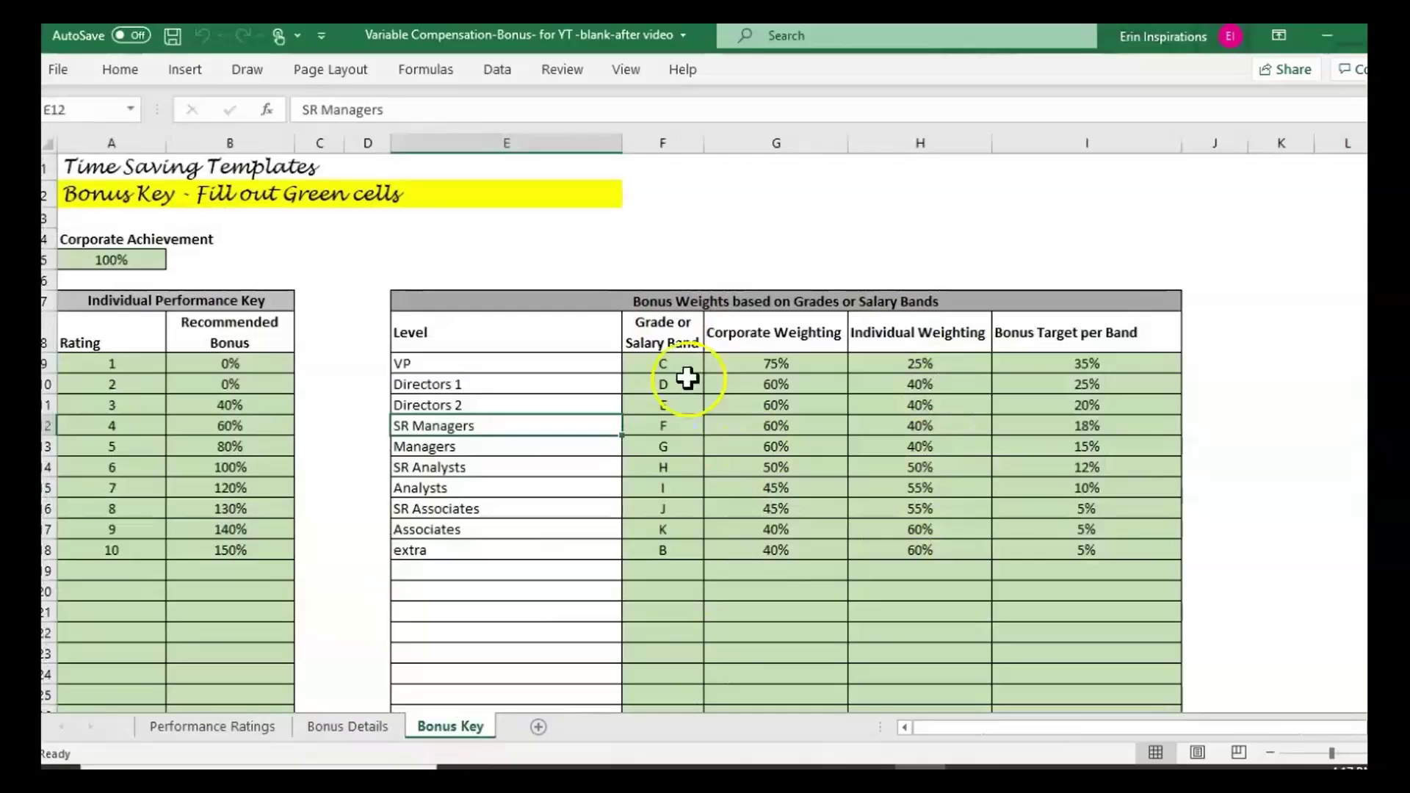
left_click(668, 344)
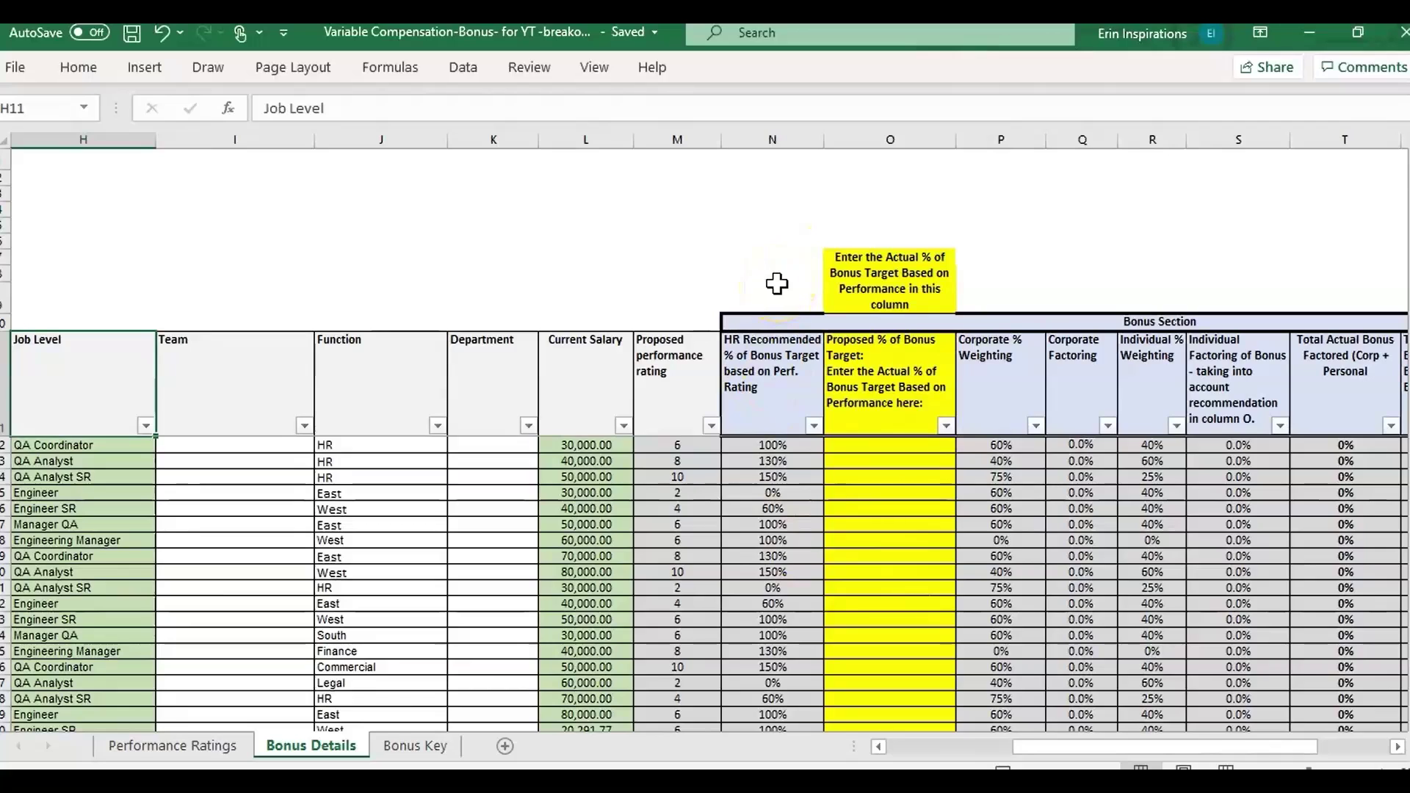
Link O12 to the HR Recommended % with the formula =N12
left_click(733, 349)
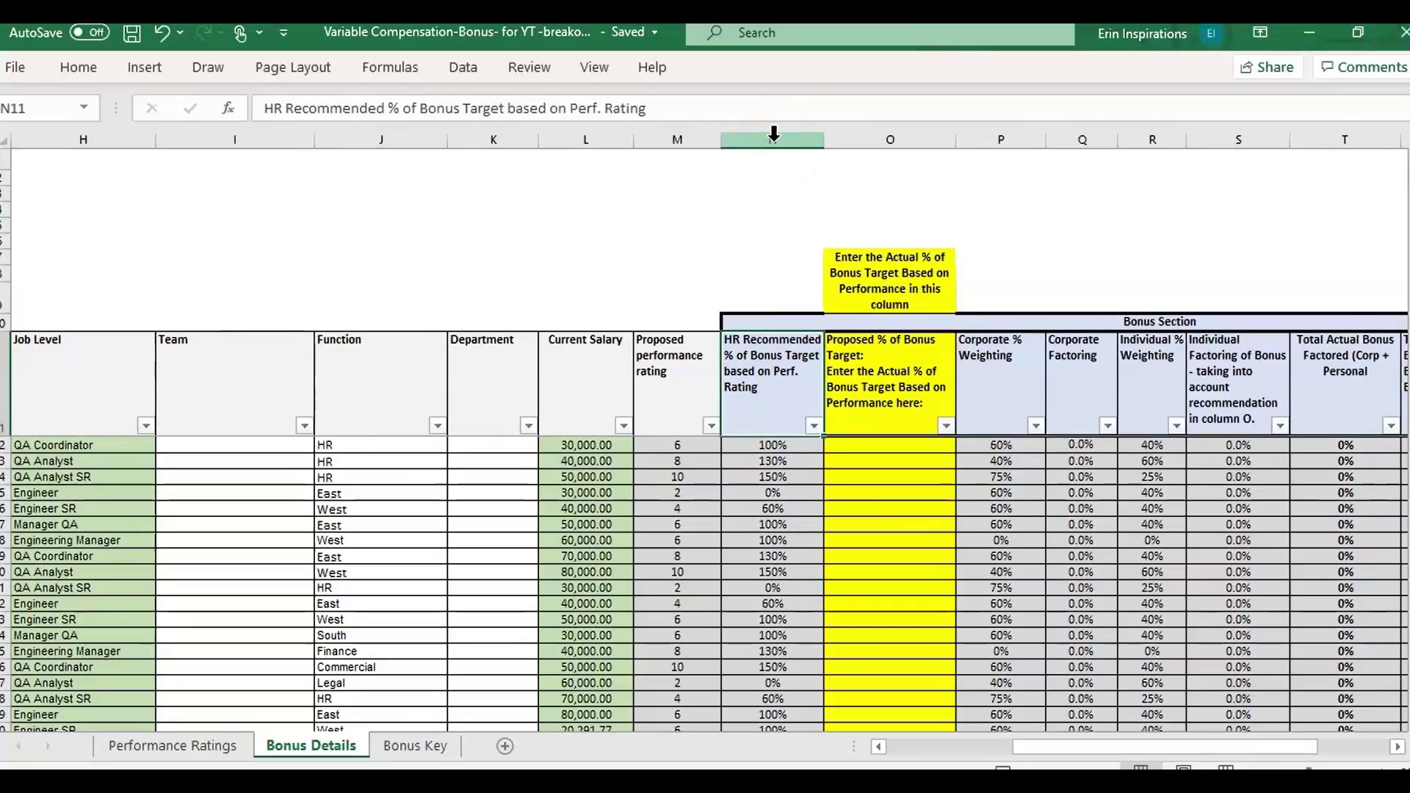
left_click(766, 133)
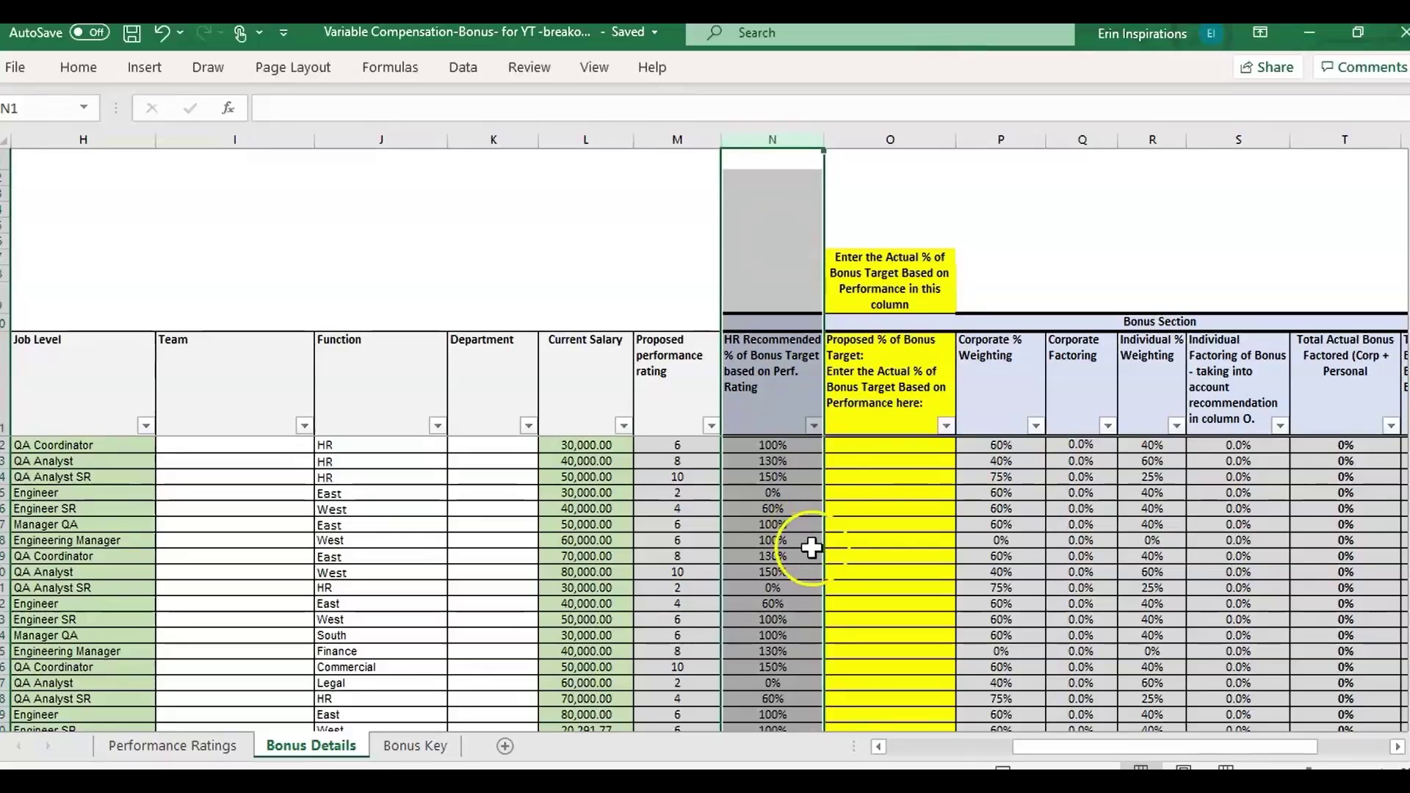
left_click(921, 445)
type("=")
key("Down")
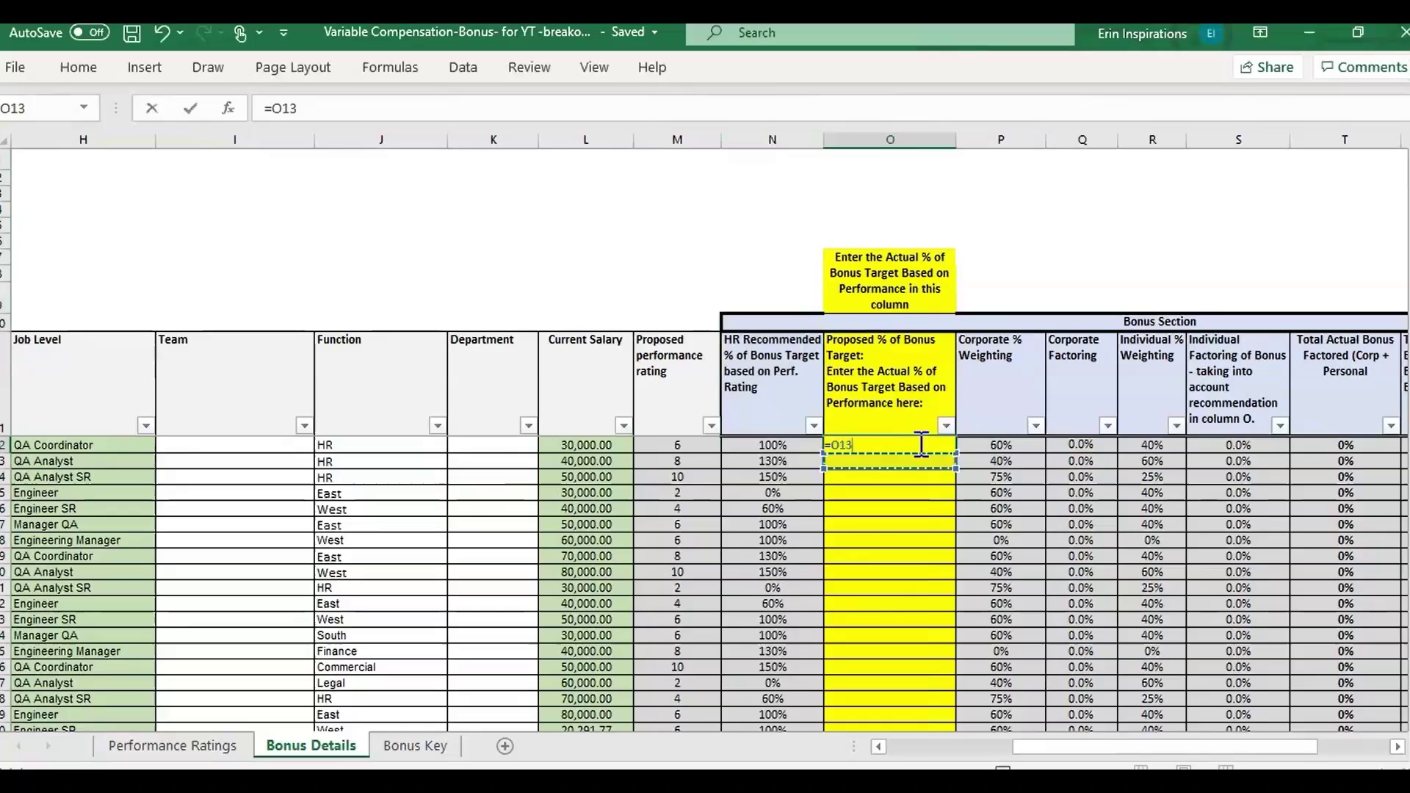
key("Left")
key("Up")
key("ctrl+Return")
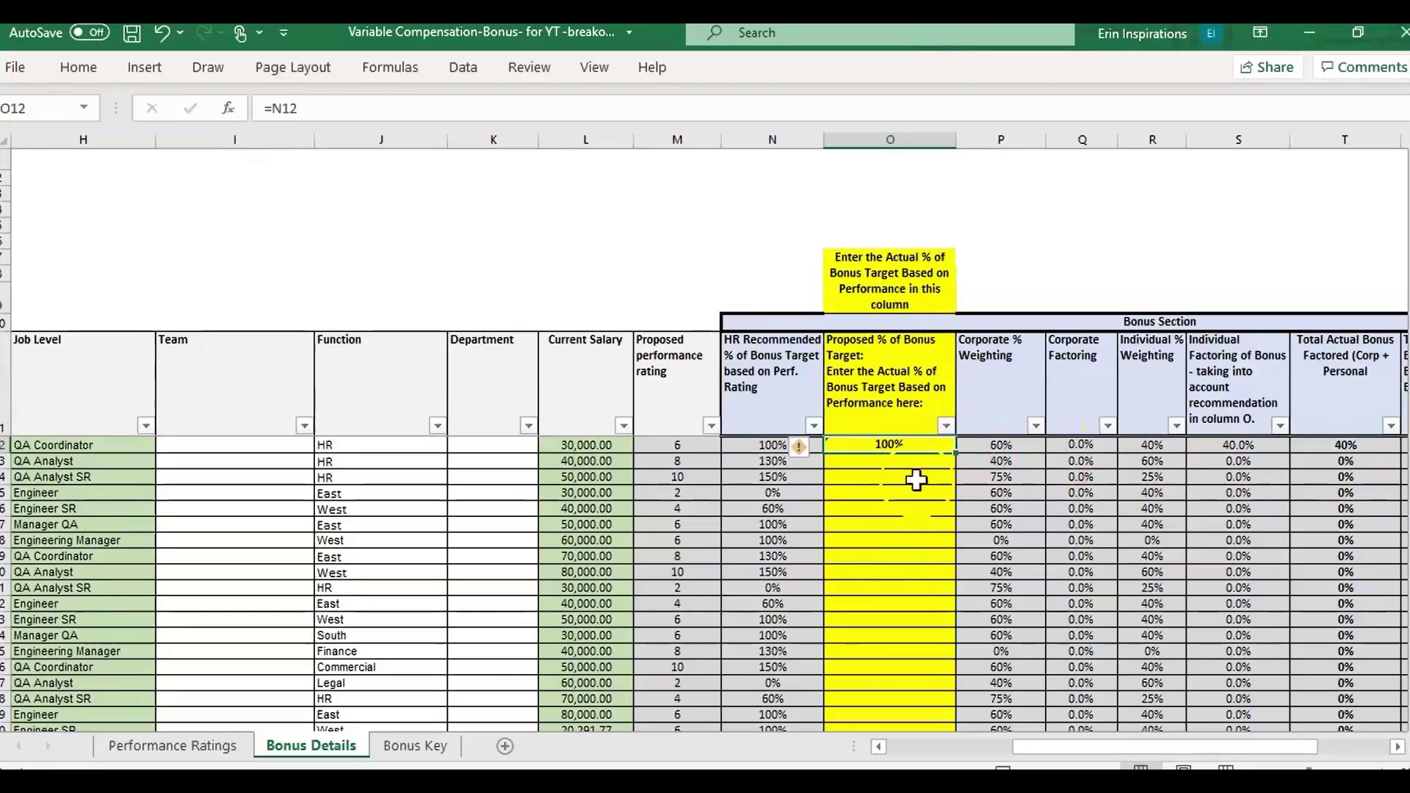
Copy the O12 formula down to O19 and check the bonus total headings
left_click_drag(957, 455, 957, 564)
left_click(767, 547)
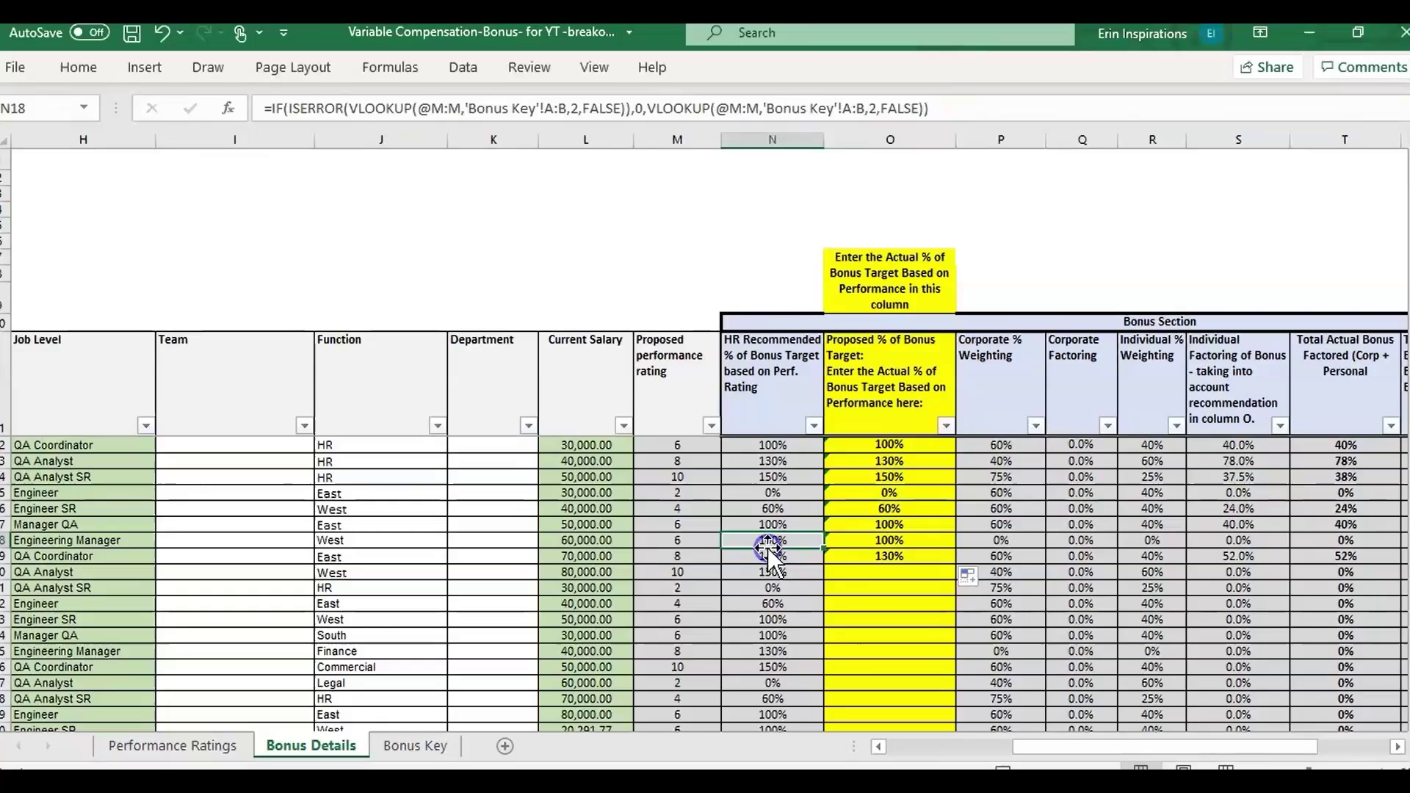
left_click(889, 445)
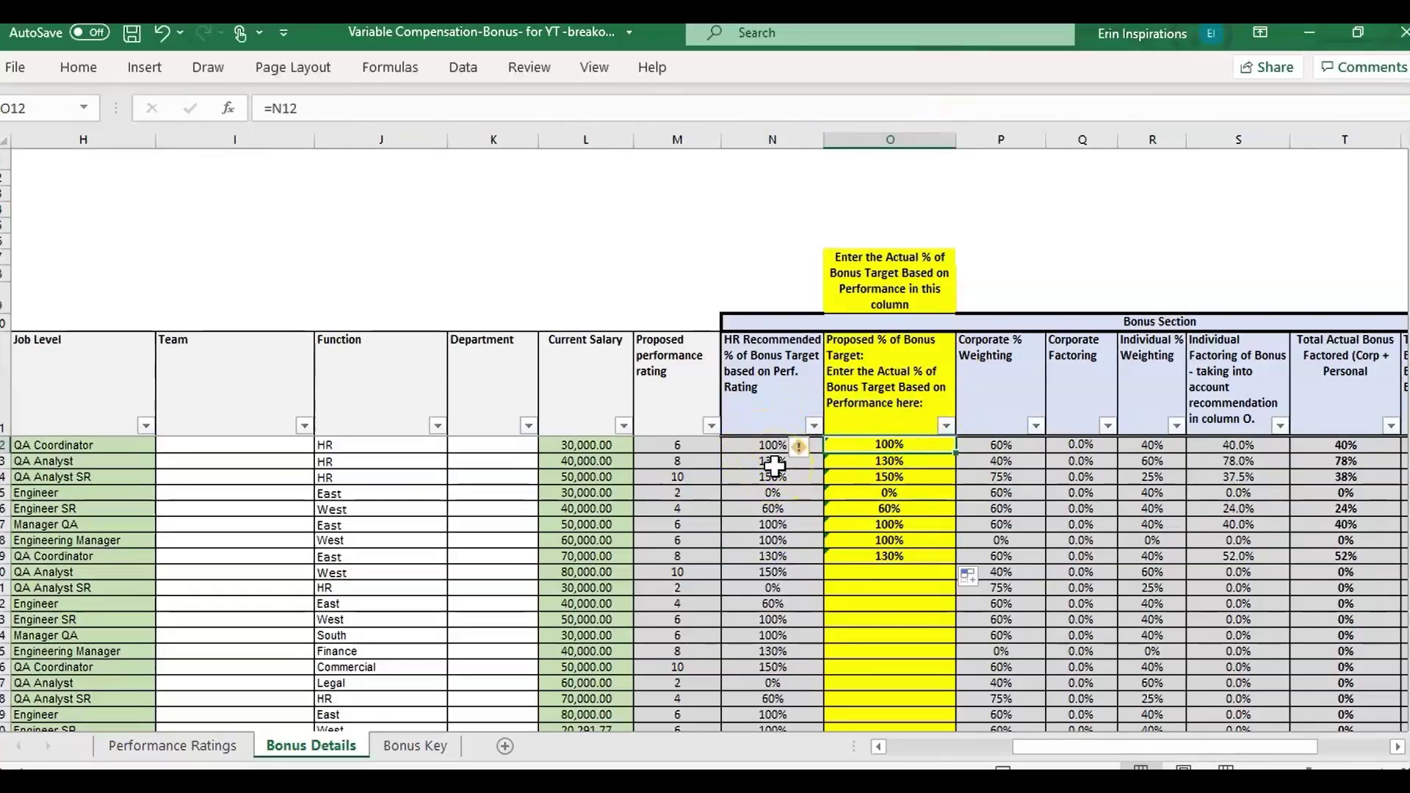
key("ctrl+c")
left_click(1319, 384)
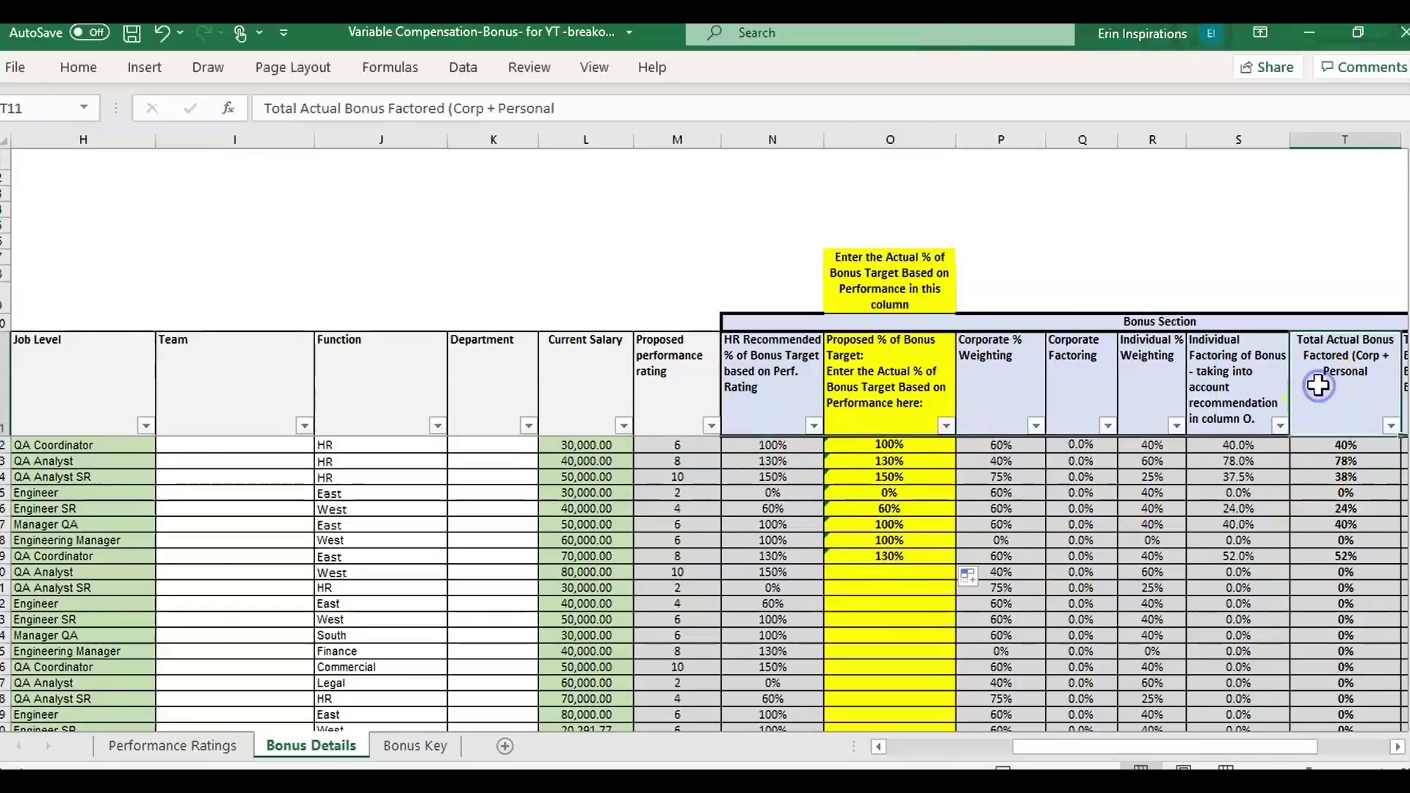
key("Right")
key("Right")
key("Right")
key("Right")
key("Left")
key("Left")
key("Left")
key("Left")
key("Left")
key("Left")
key("Left")
key("Left")
key("Left")
key("Left")
key("Left")
key("Left")
key("Left")
key("Left")
key("Left")
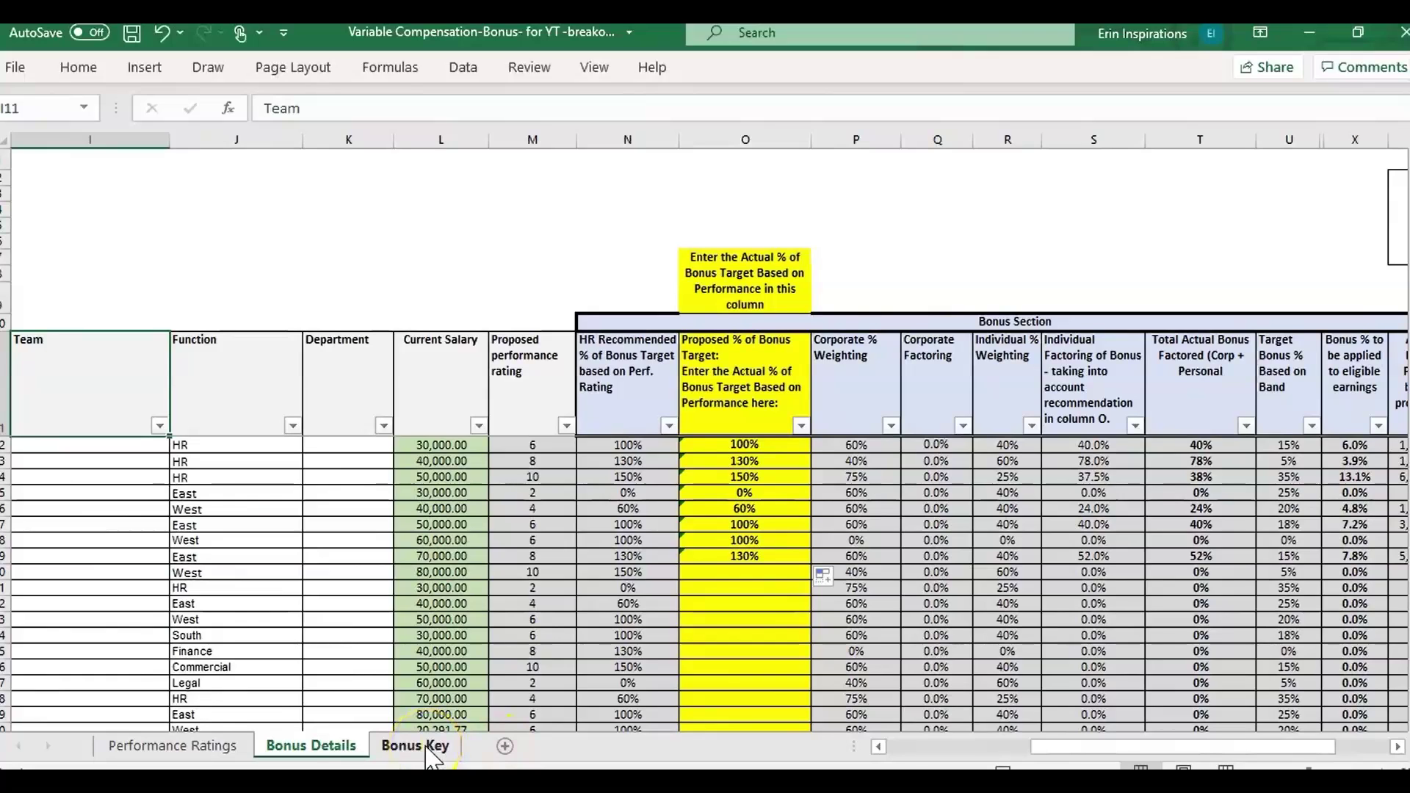
Review the Function, Employee ID, Current Salary and HR Recommended % headers, then view Bonus Key
left_click(246, 427)
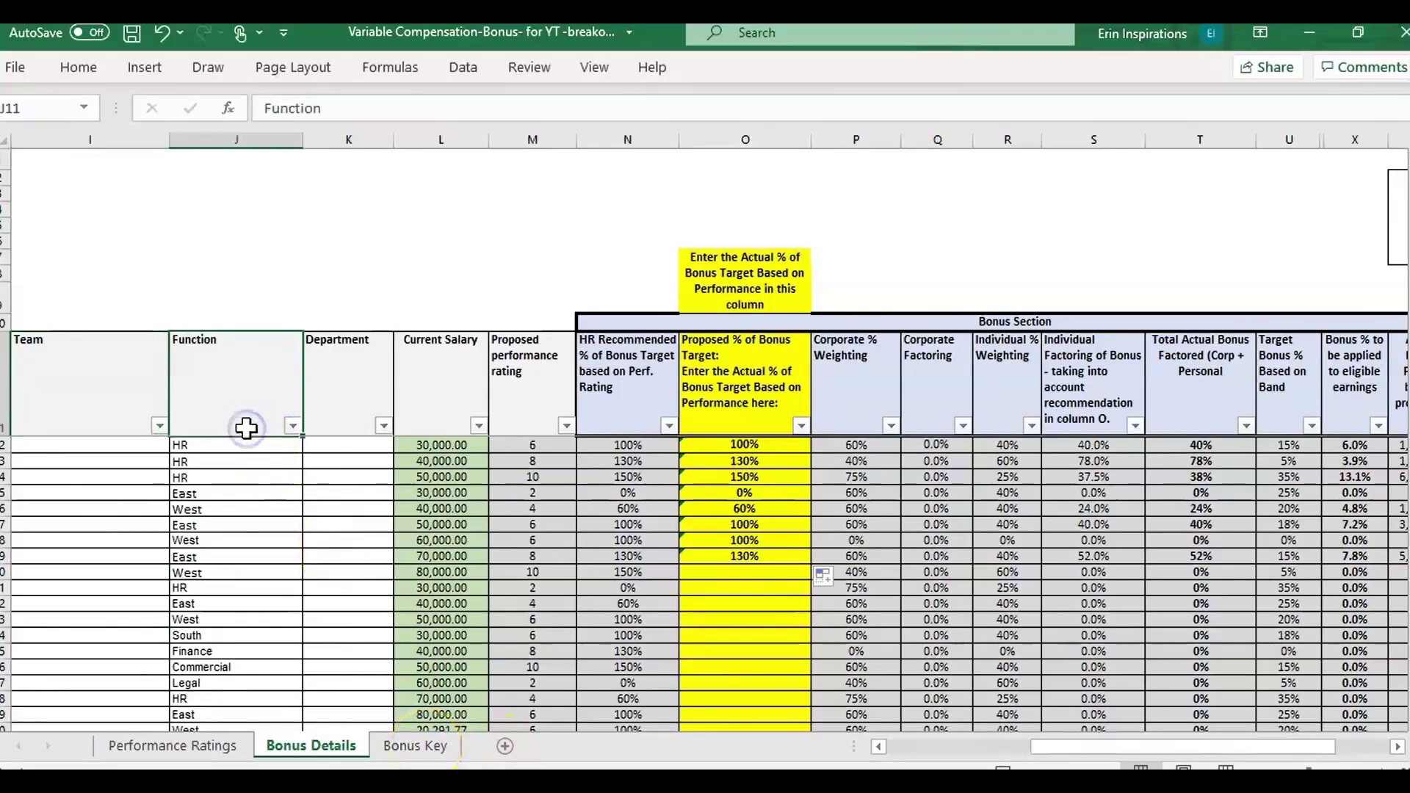
key("Left")
key("Left")
key("Left")
key("Left")
key("Left")
key("Left")
key("Left")
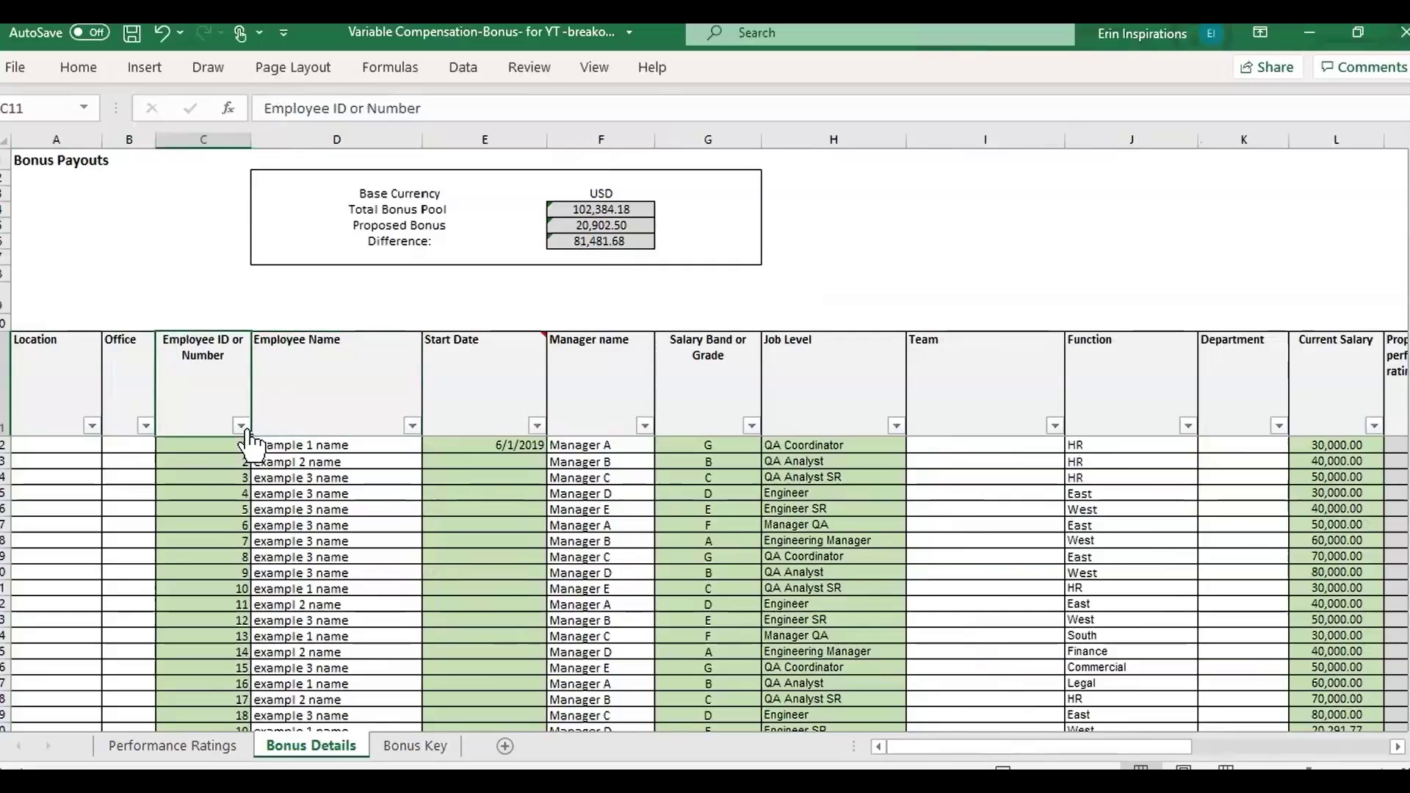
key("Down")
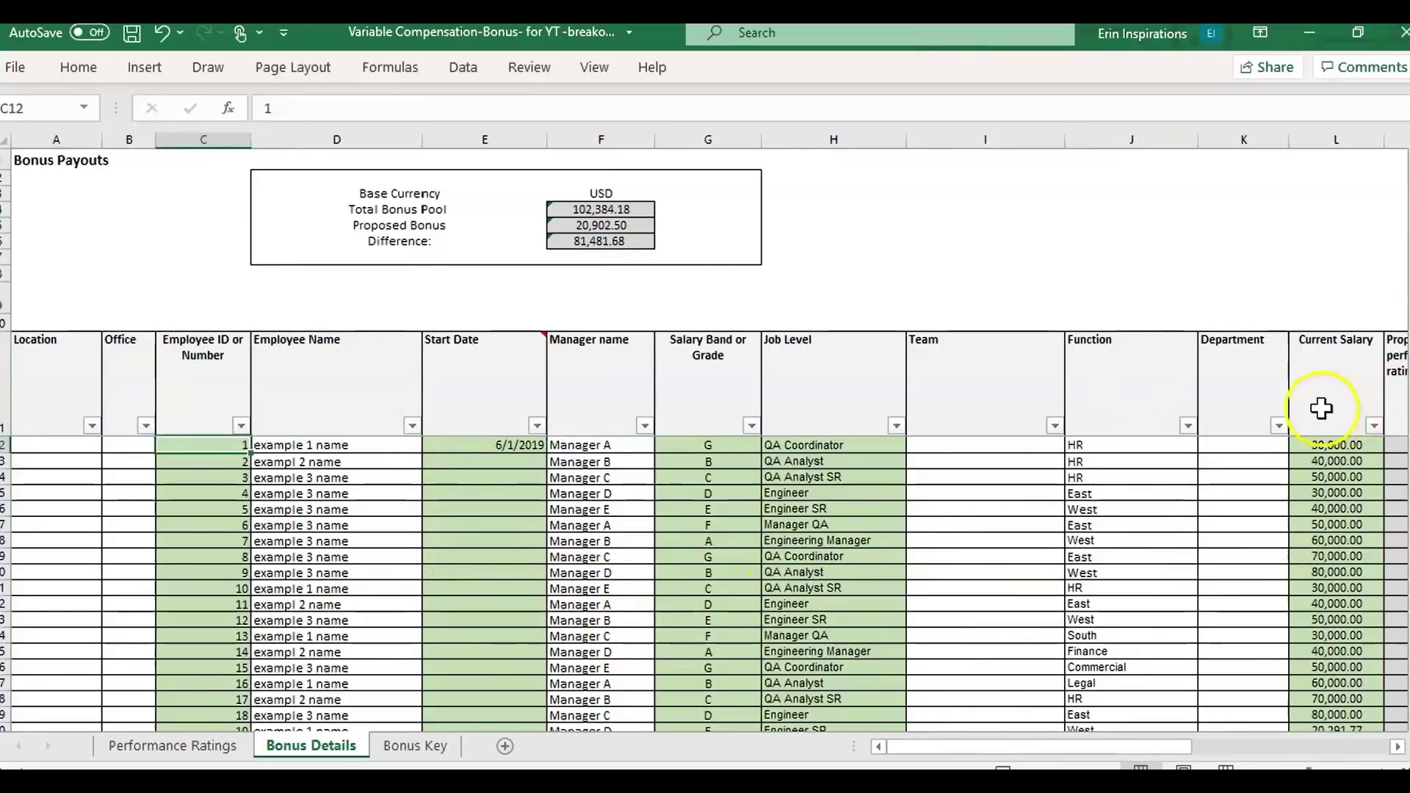
left_click(1321, 408)
key("Right")
key("Right")
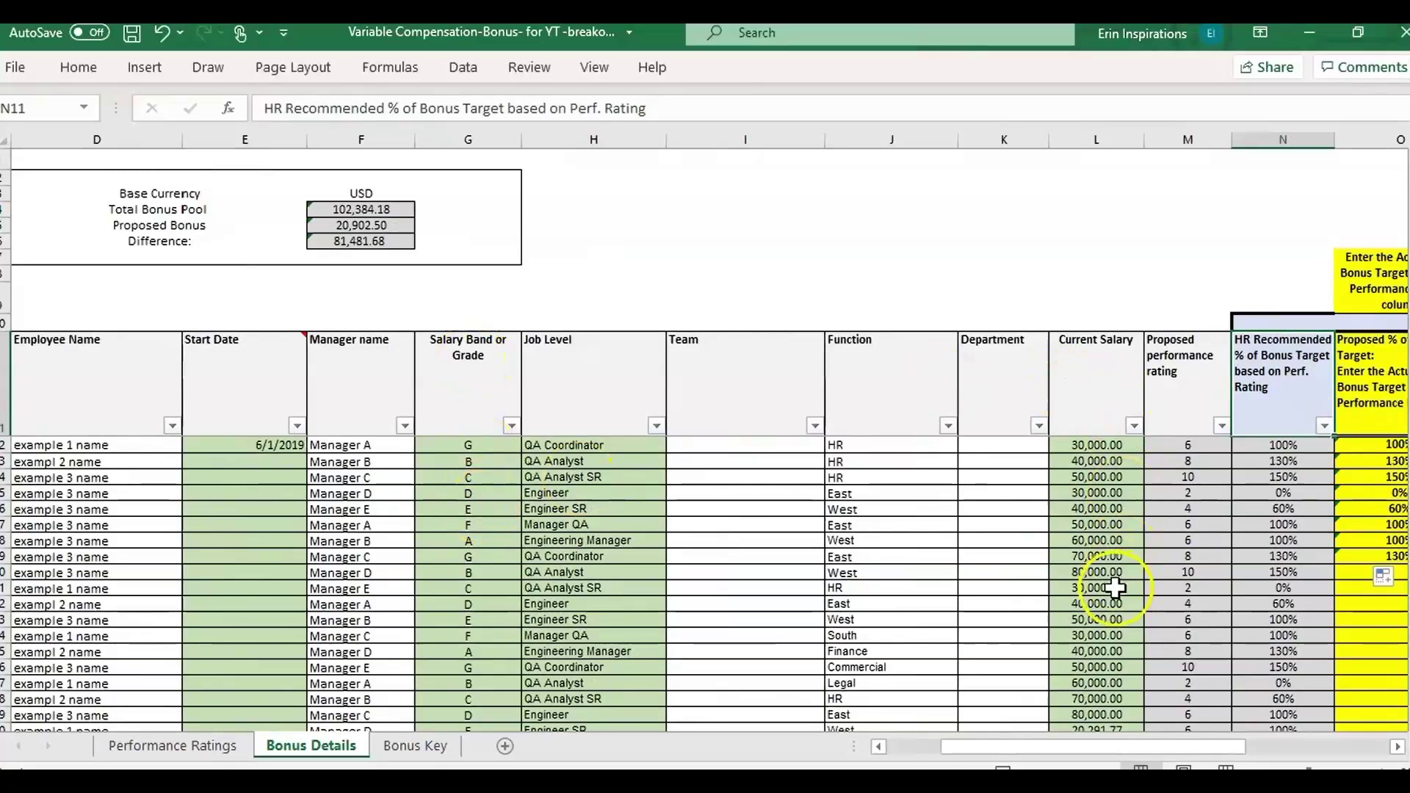
left_click(432, 748)
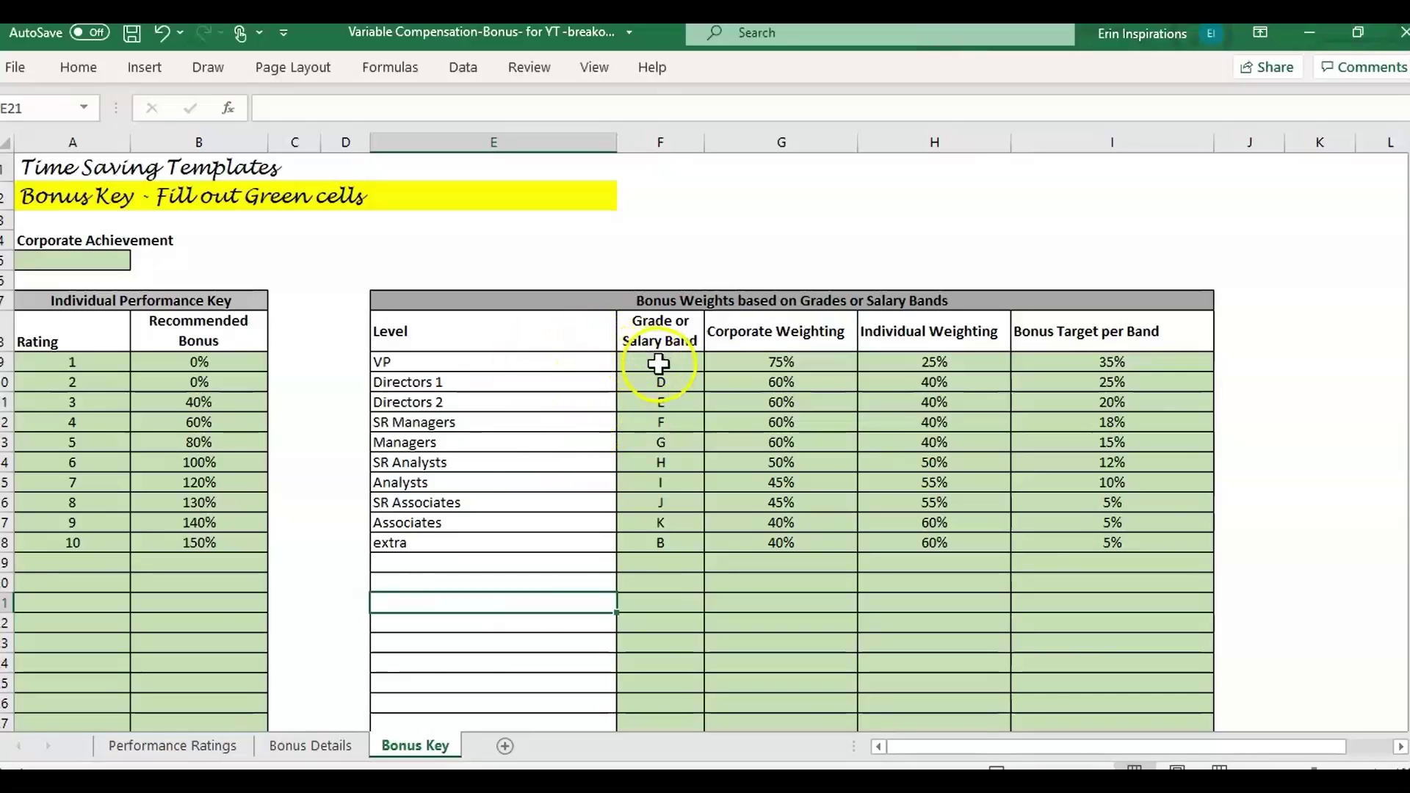
left_click_drag(659, 363, 645, 539)
left_click(550, 380)
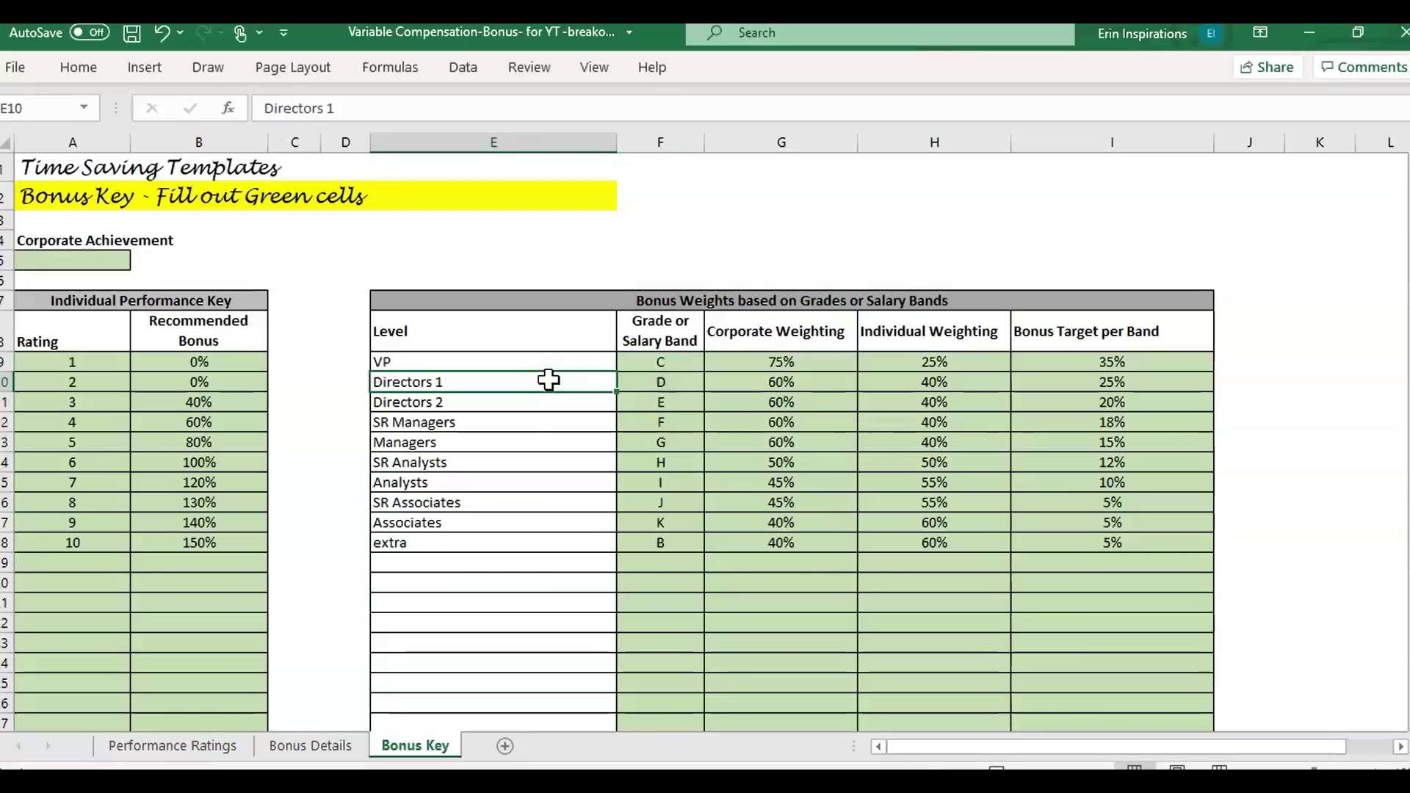
left_click_drag(426, 362, 1168, 563)
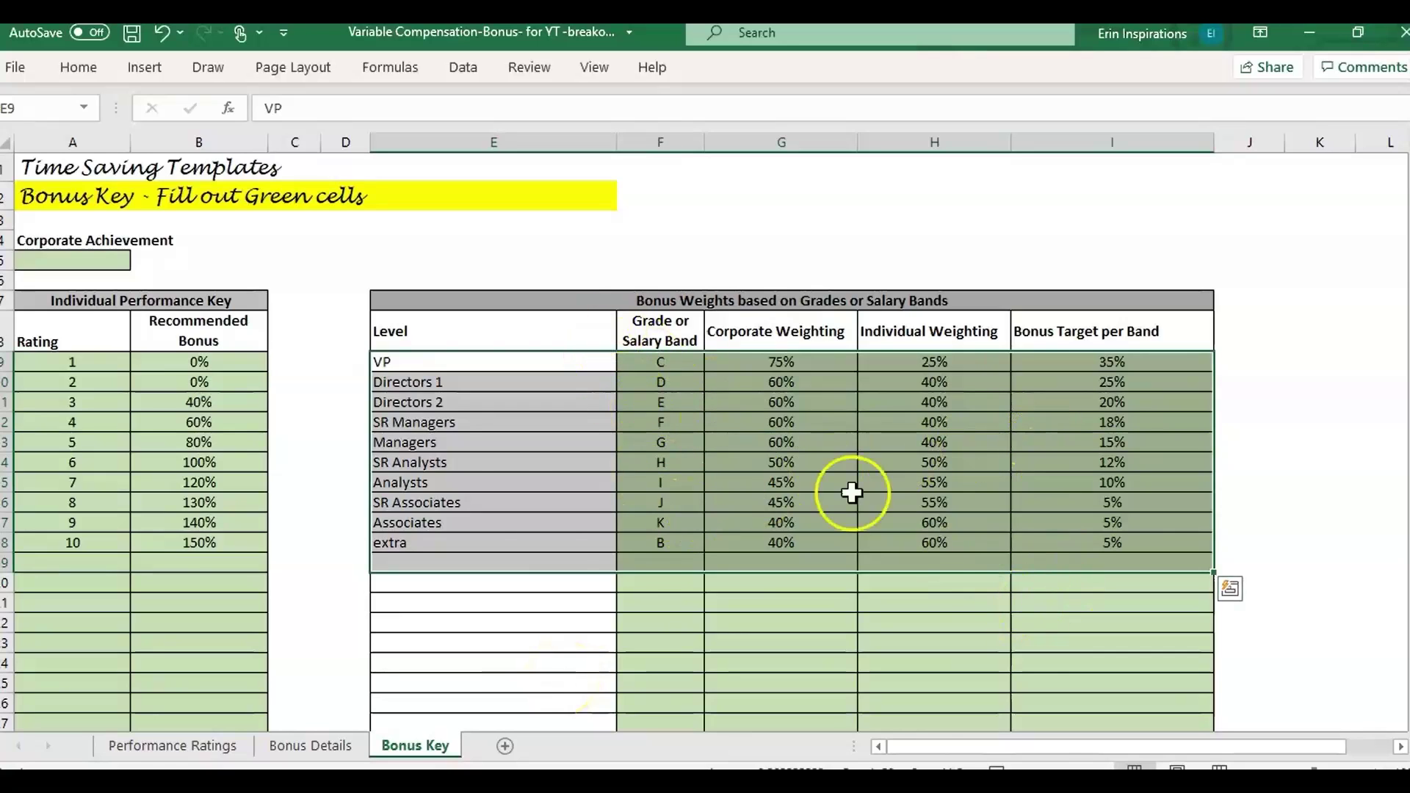
mouse_move(1171, 513)
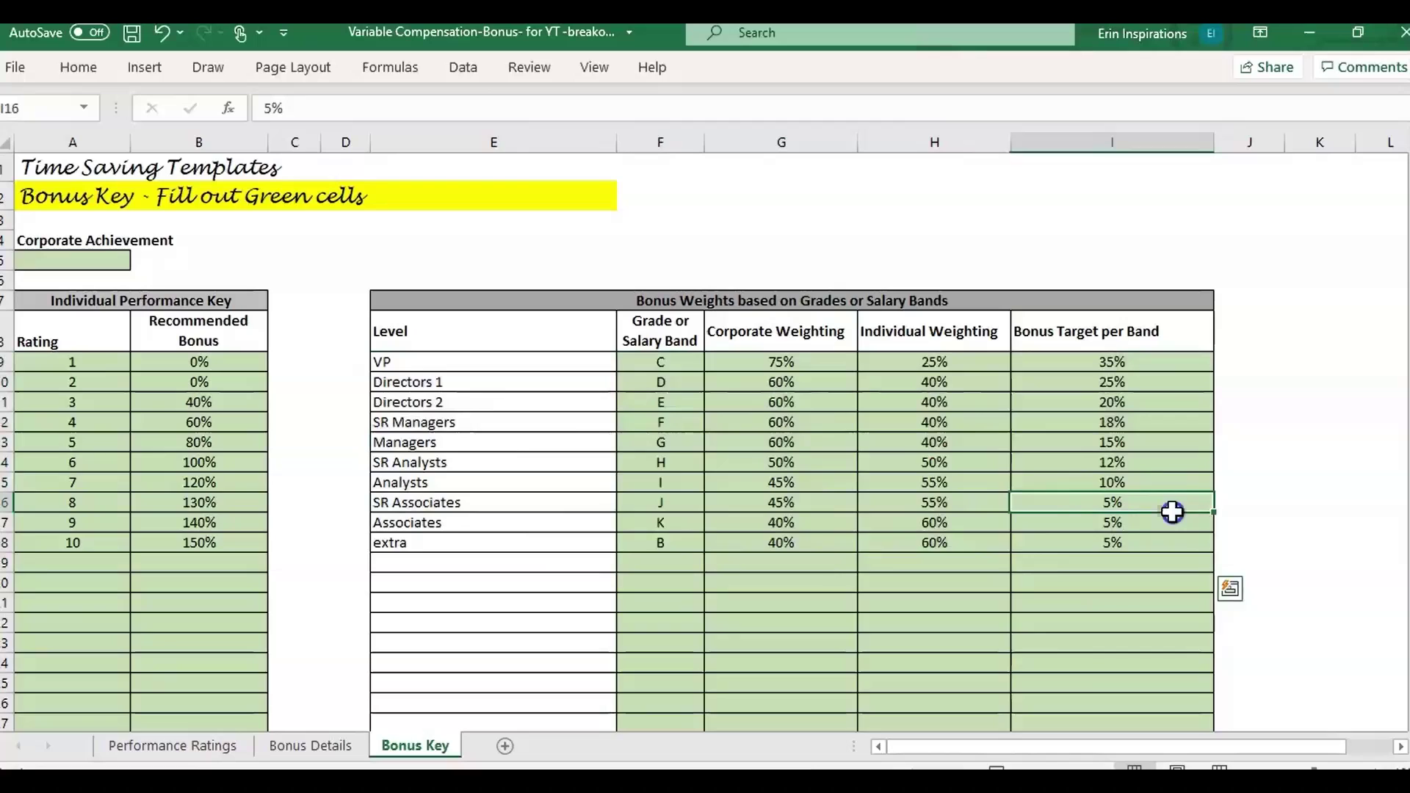
left_click_drag(1163, 498, 1163, 525)
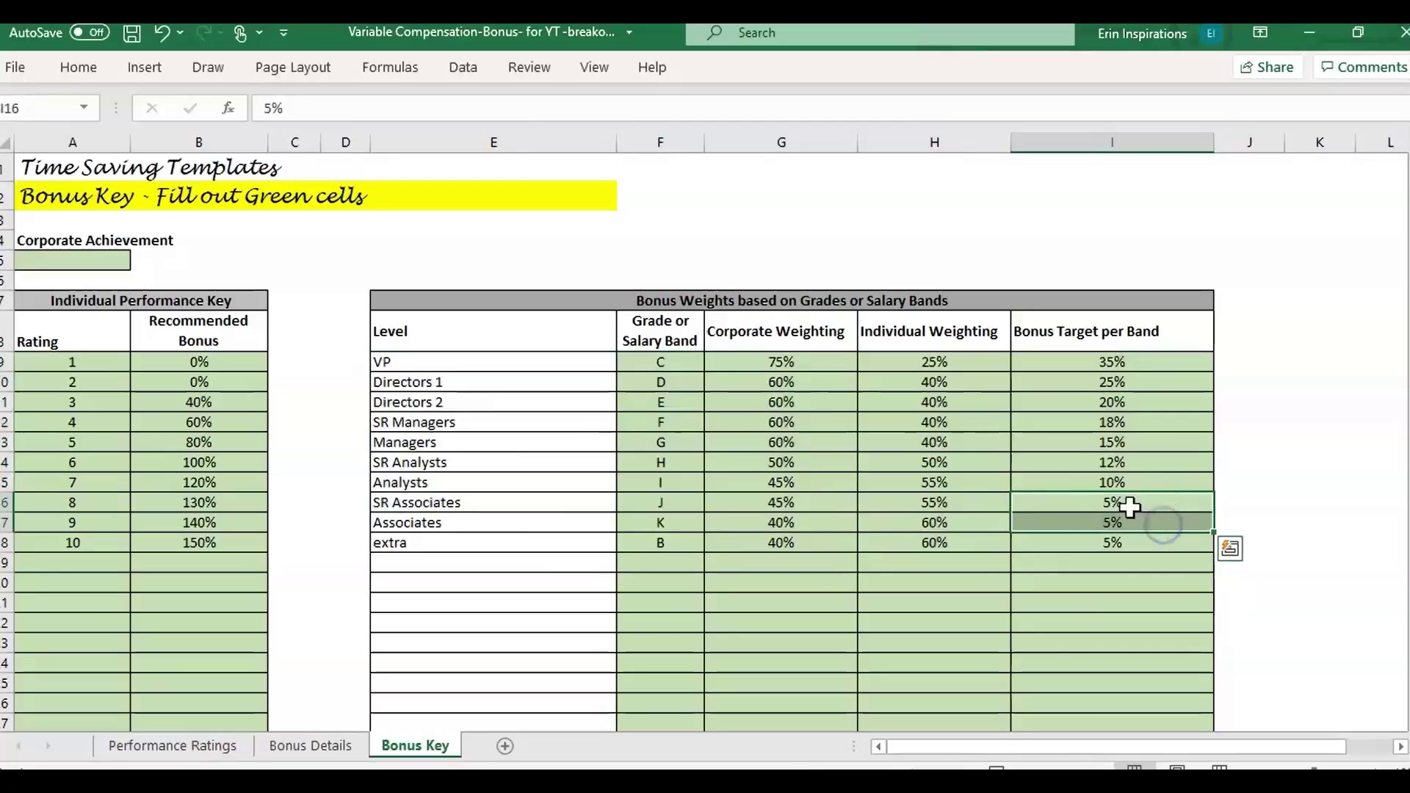
left_click(1111, 382)
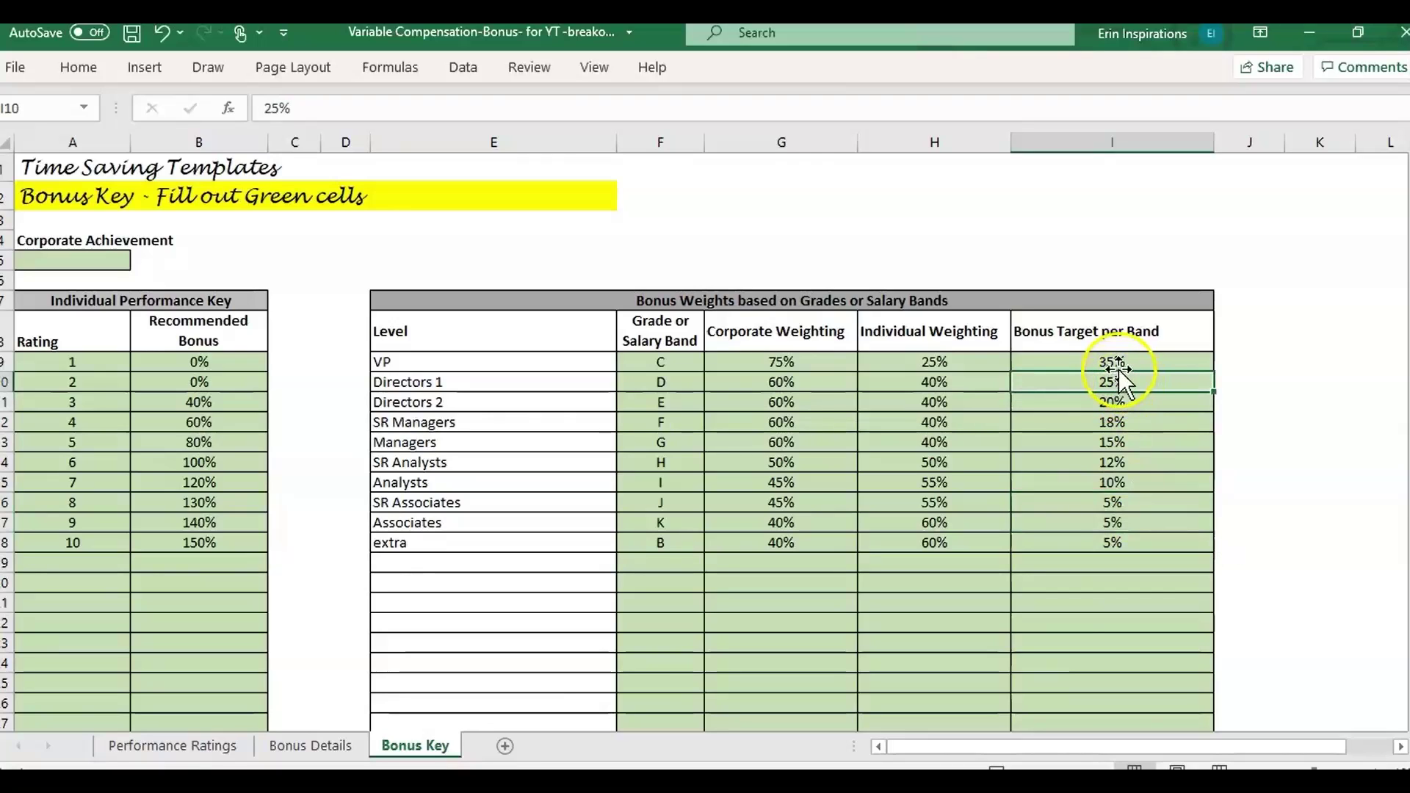
left_click(1118, 362)
left_click(1118, 331)
left_click_drag(1118, 330, 1109, 538)
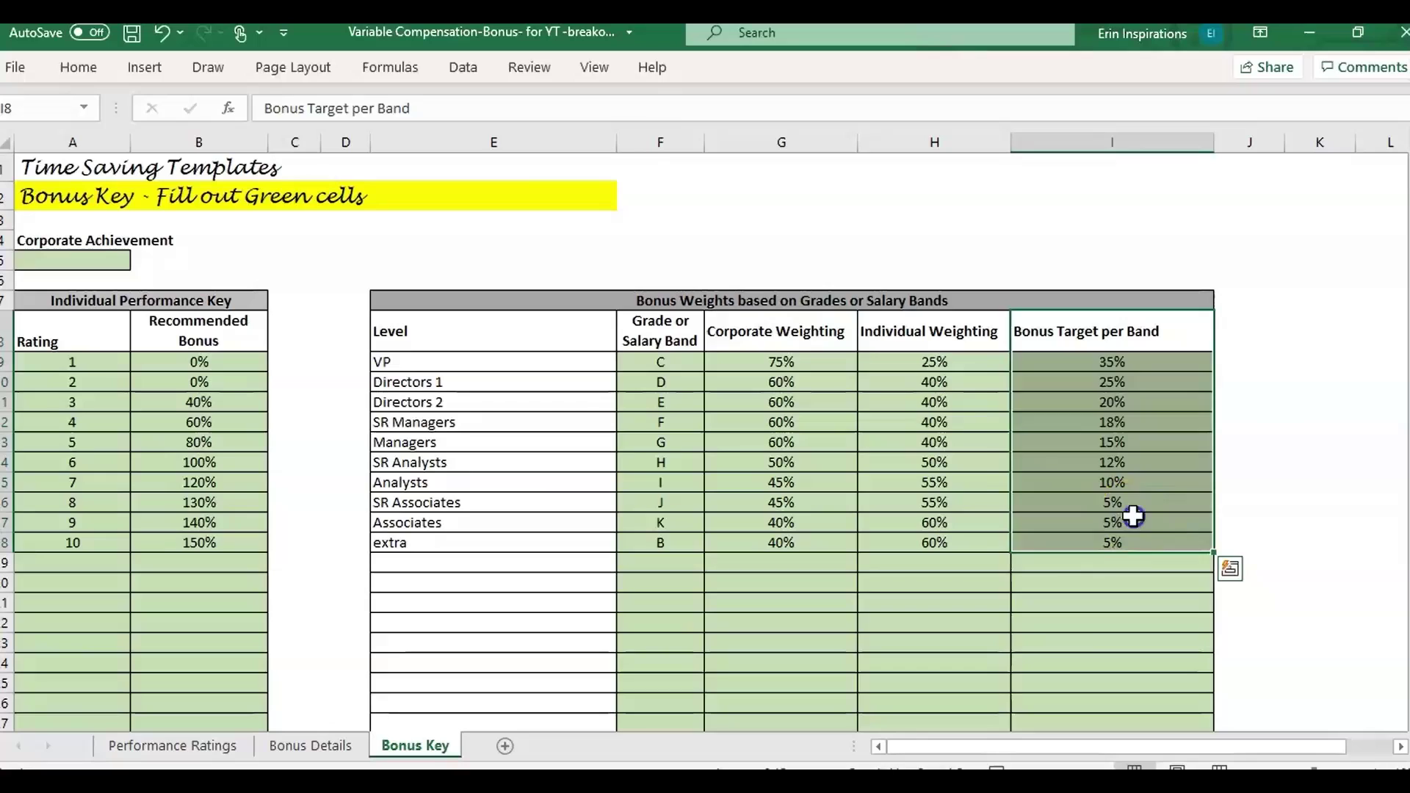
left_click(1130, 516)
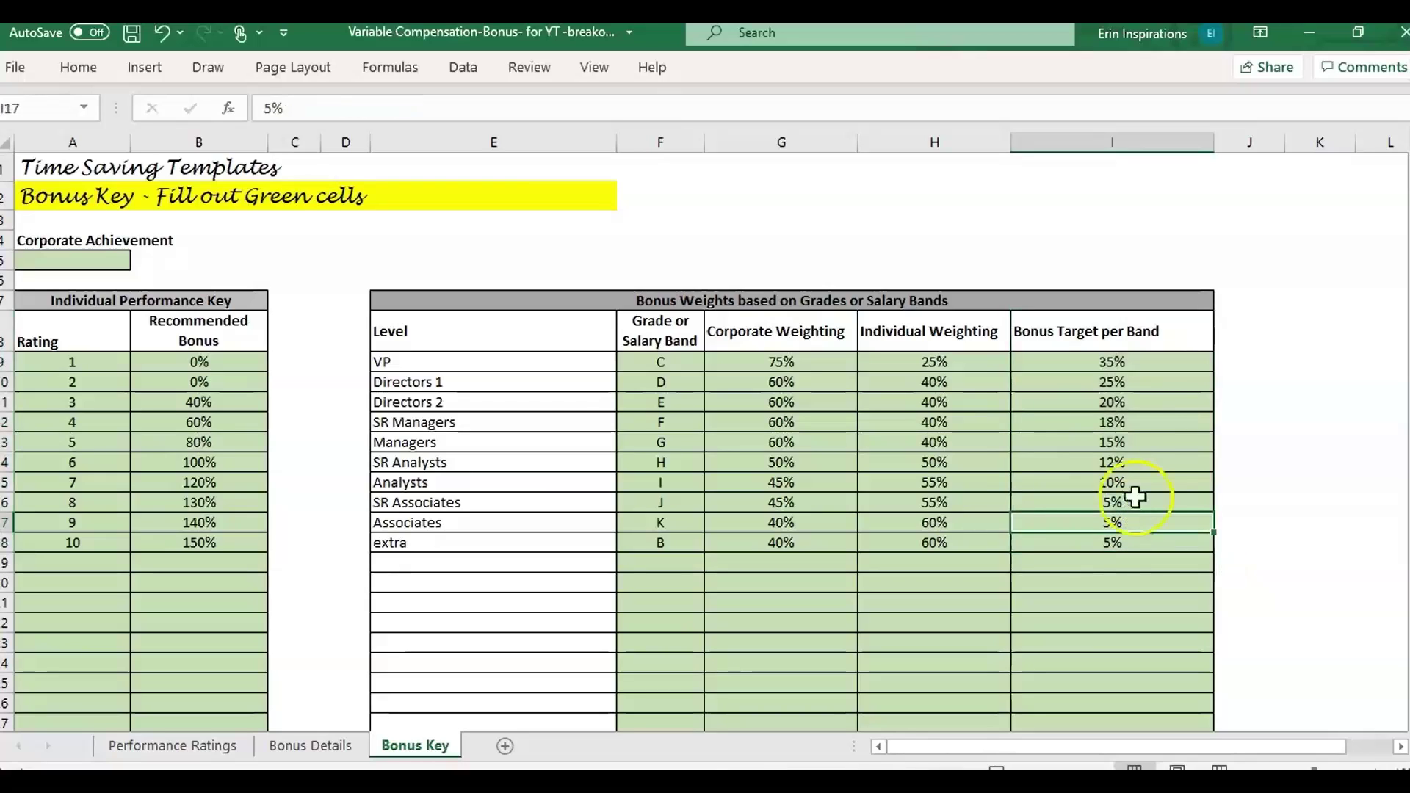
left_click(1160, 411)
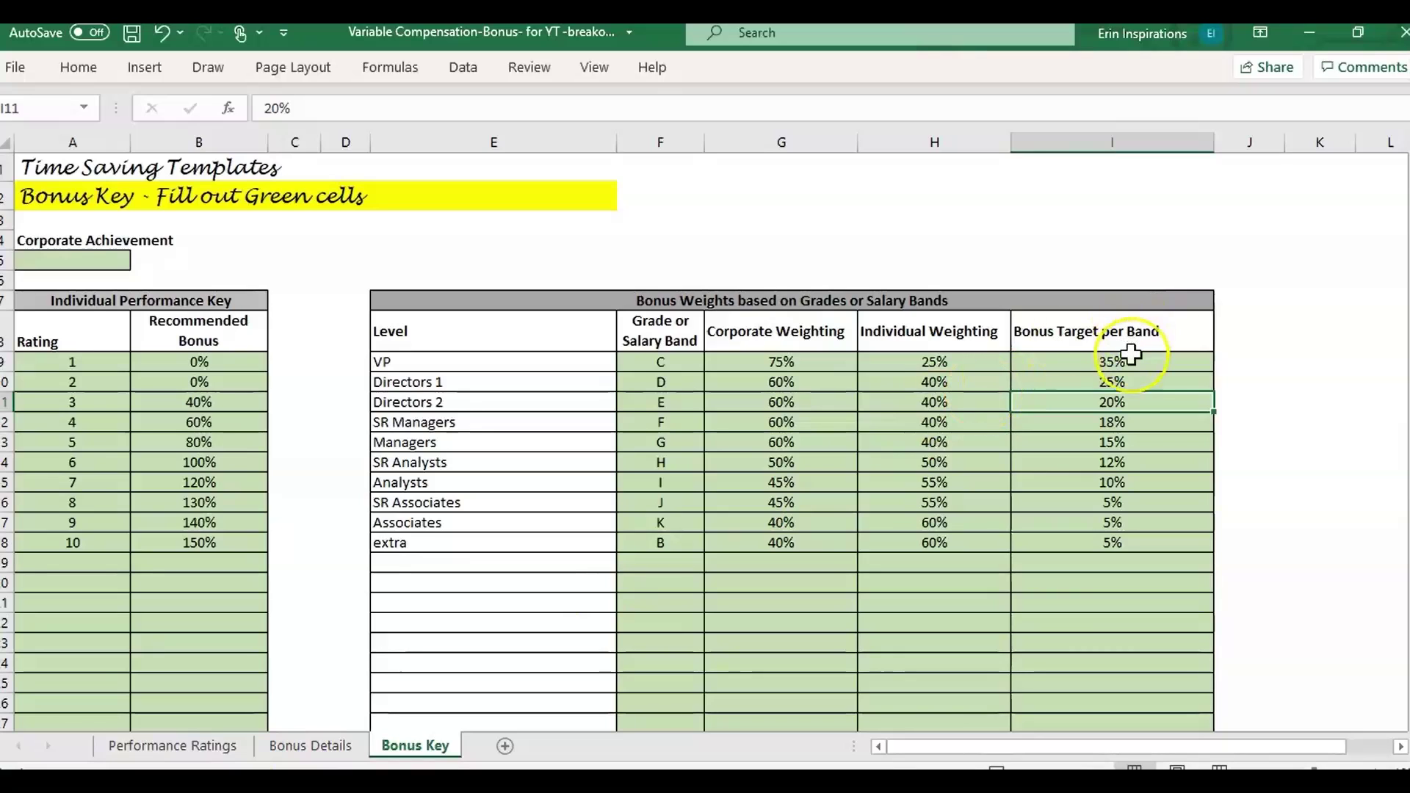
Clear the Directors 1 to extra rows and set the remaining row's bonus target to 15%
left_click_drag(580, 386, 1120, 539)
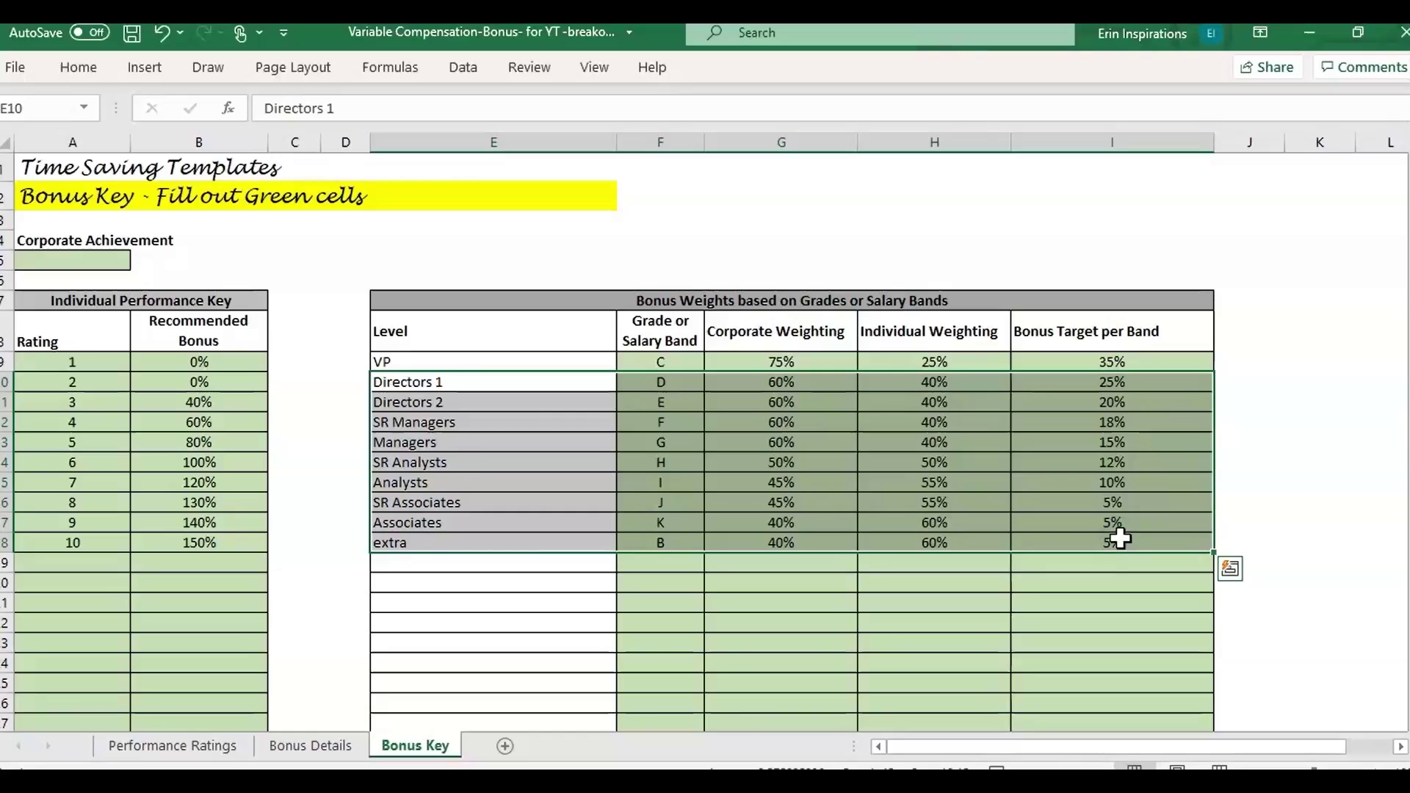
key("Delete")
key("Up")
key("Right")
key("Right")
key("Right")
key("Right")
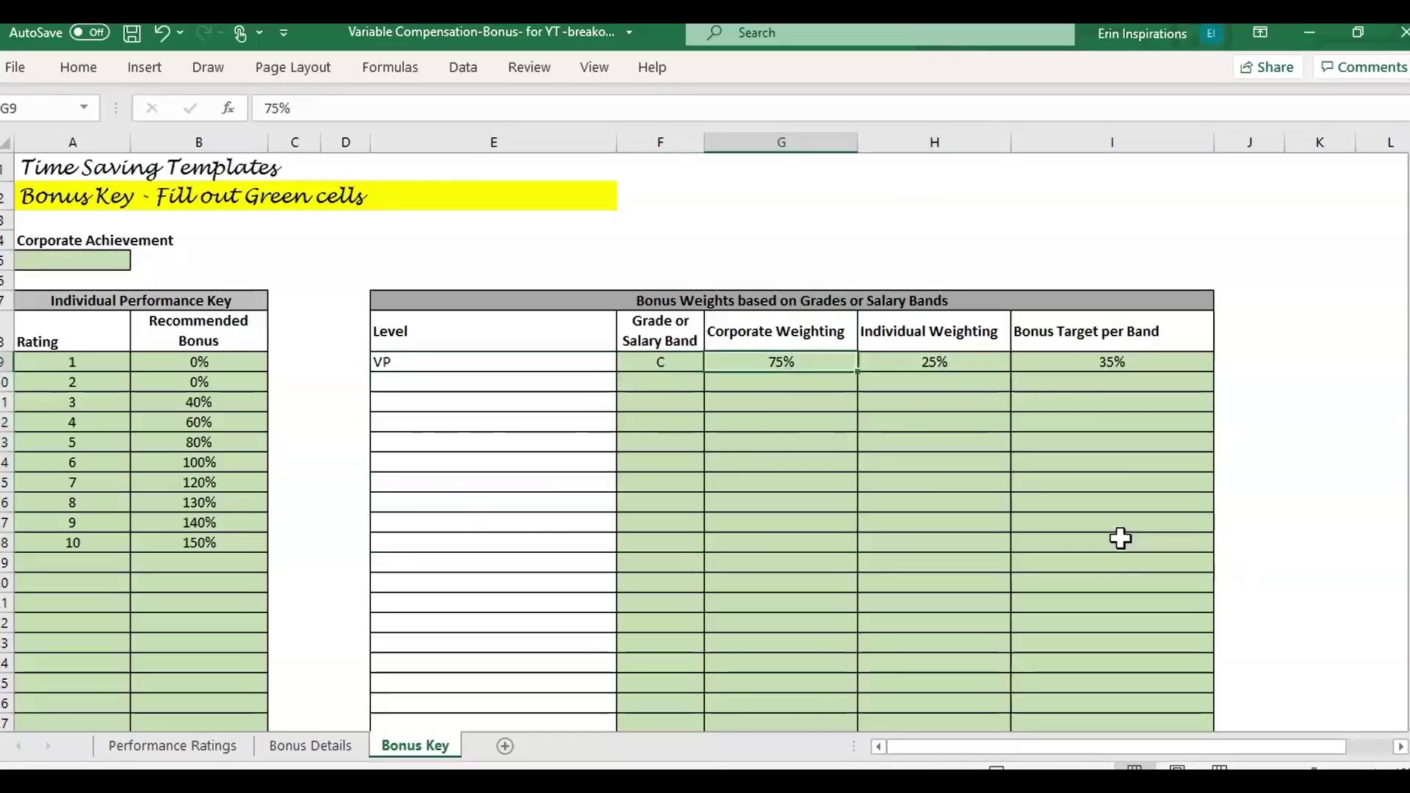
type("15")
key("Return")
Change that row's salary band to A and its level to 'everyone'
key("Left")
key("Left")
key("Left")
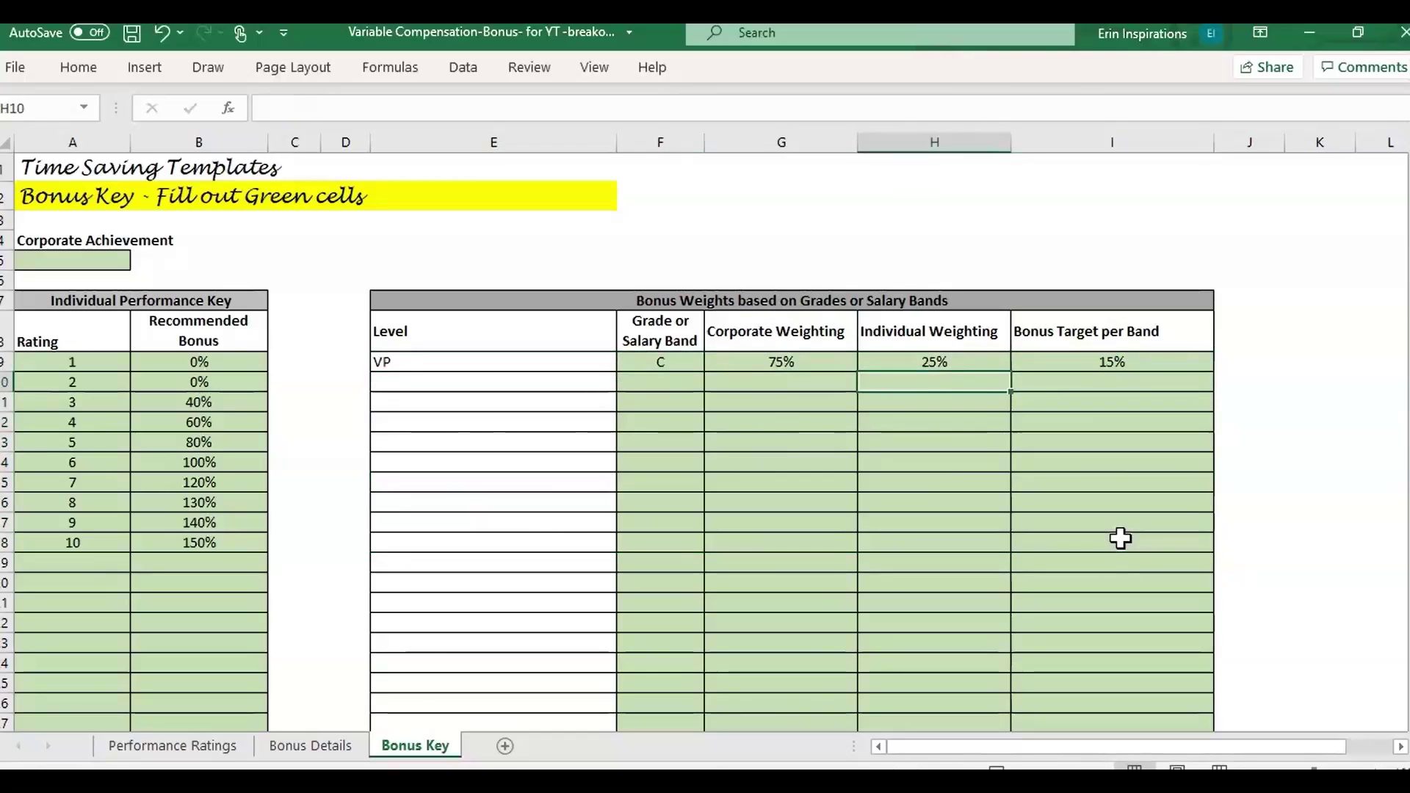
key("Up")
type("A")
key("Left")
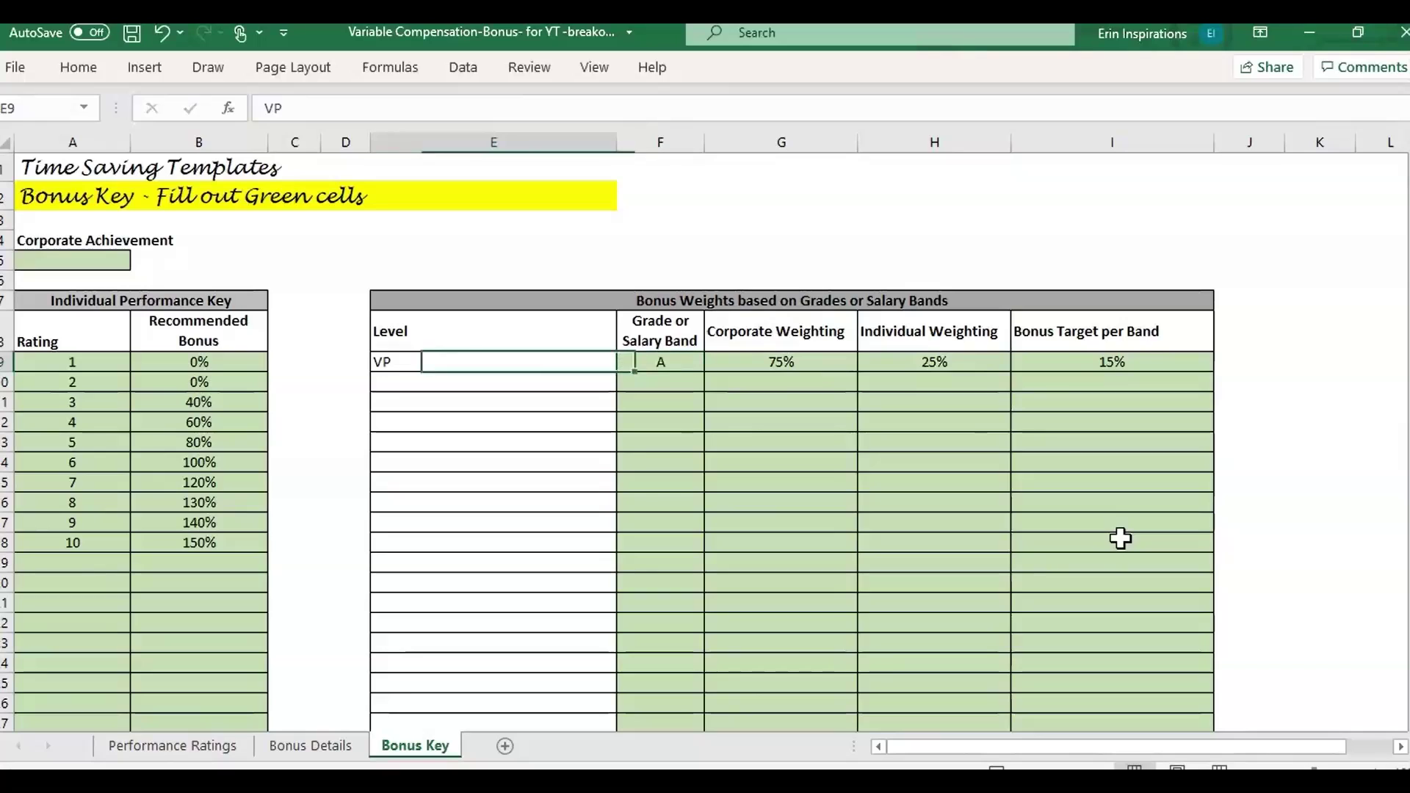
type("everyone")
key("Tab")
key("Right")
key("Right")
key("Right")
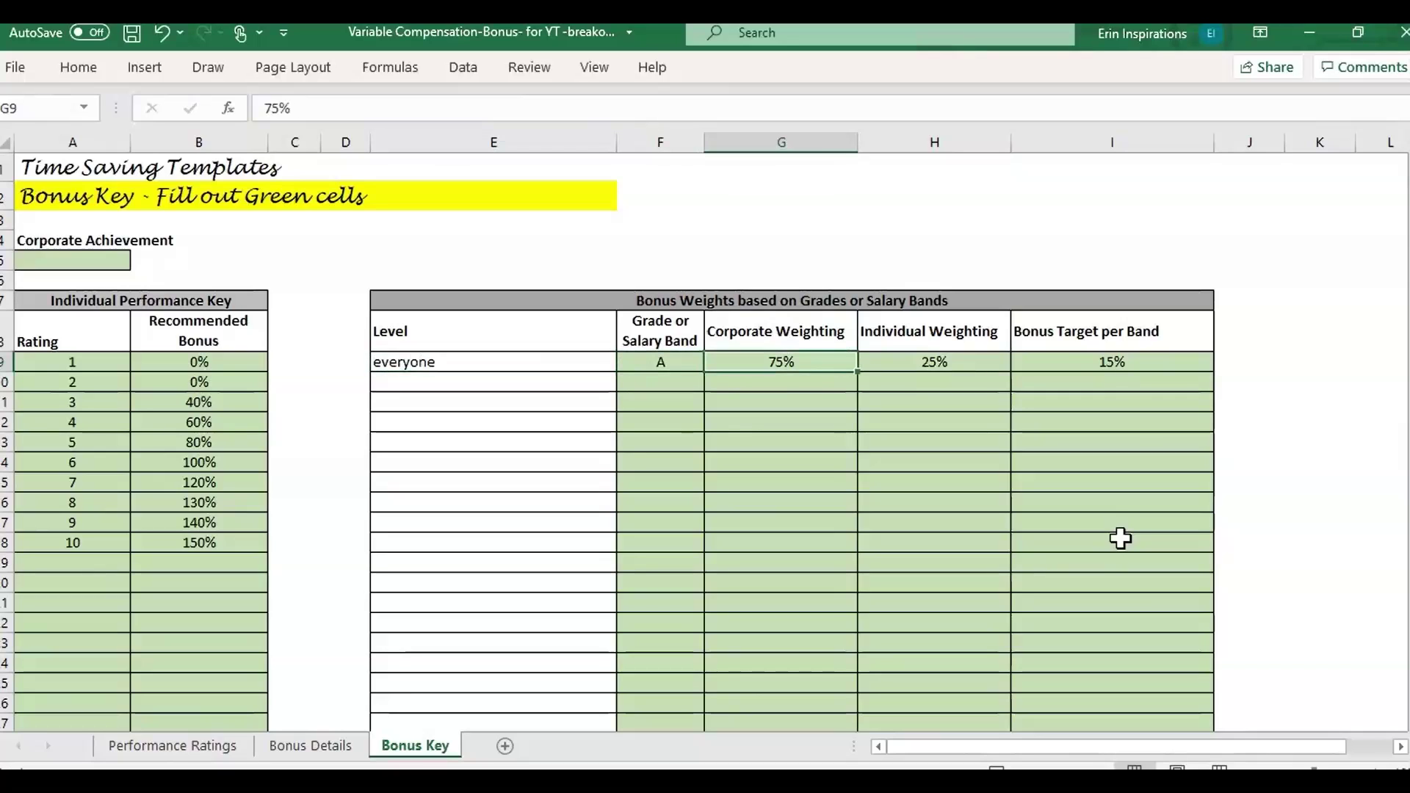
key("Up")
key("Down")
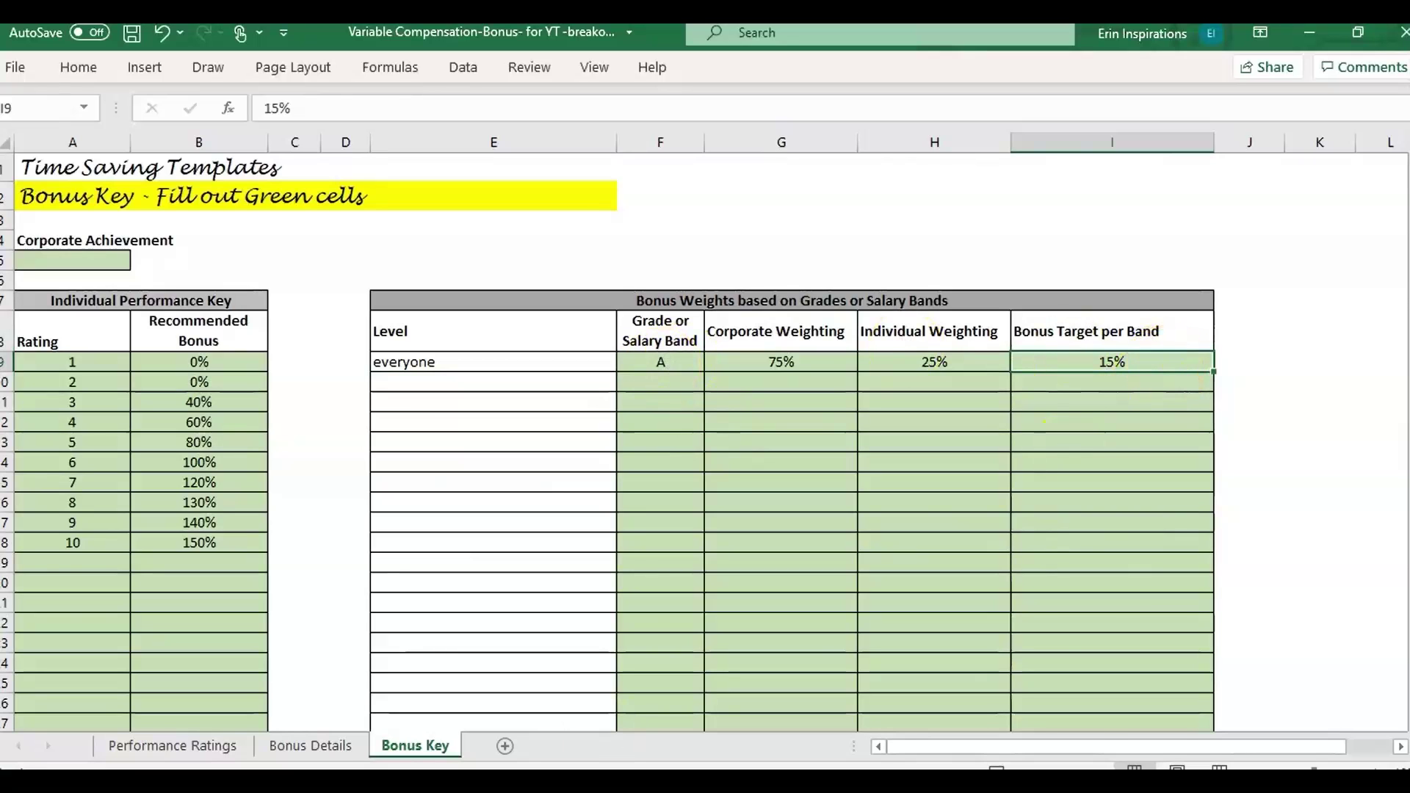
Check the Salary Band or Grade column on Bonus Details, then go back to Bonus Key
left_click(311, 746)
key("Right")
key("Right")
key("Right")
key("Right")
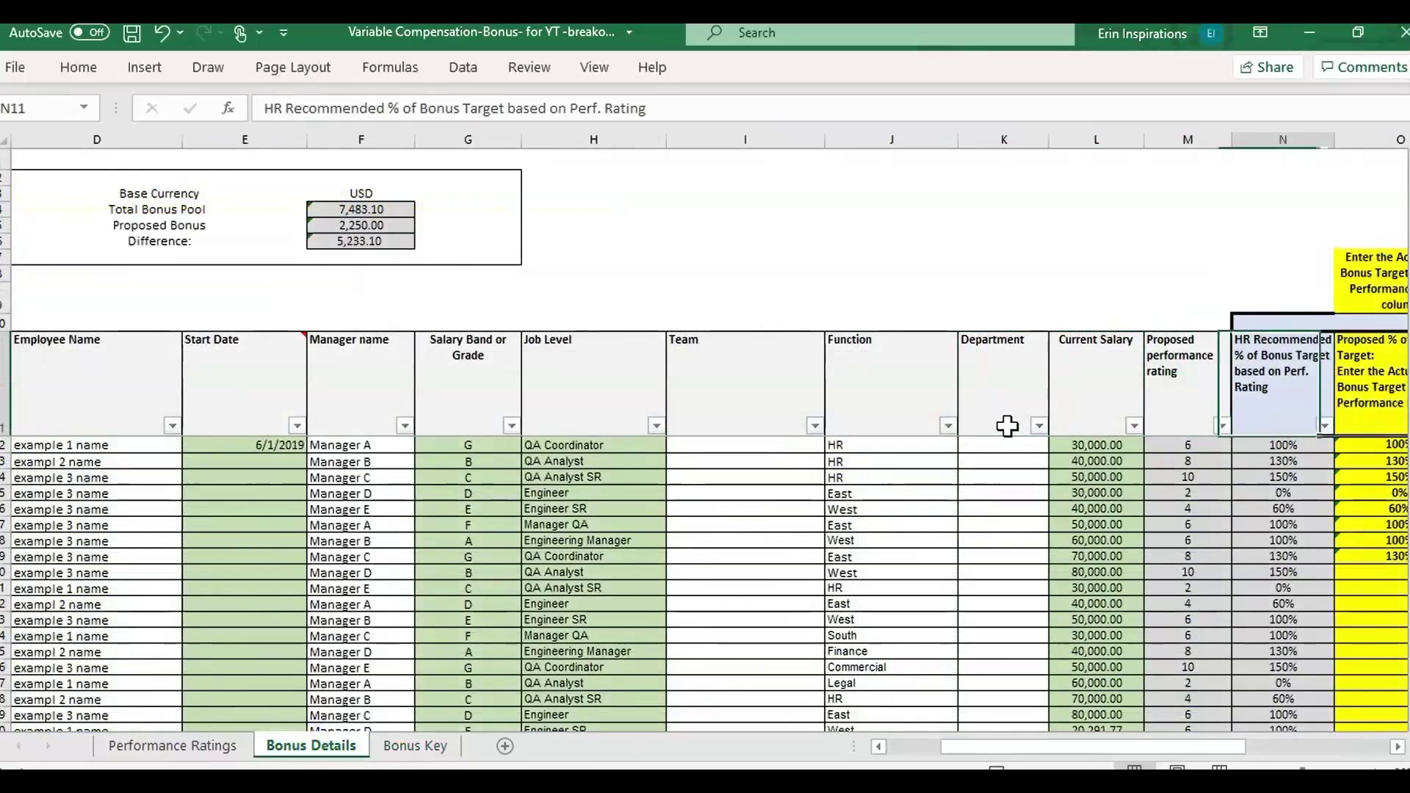
left_click(306, 441)
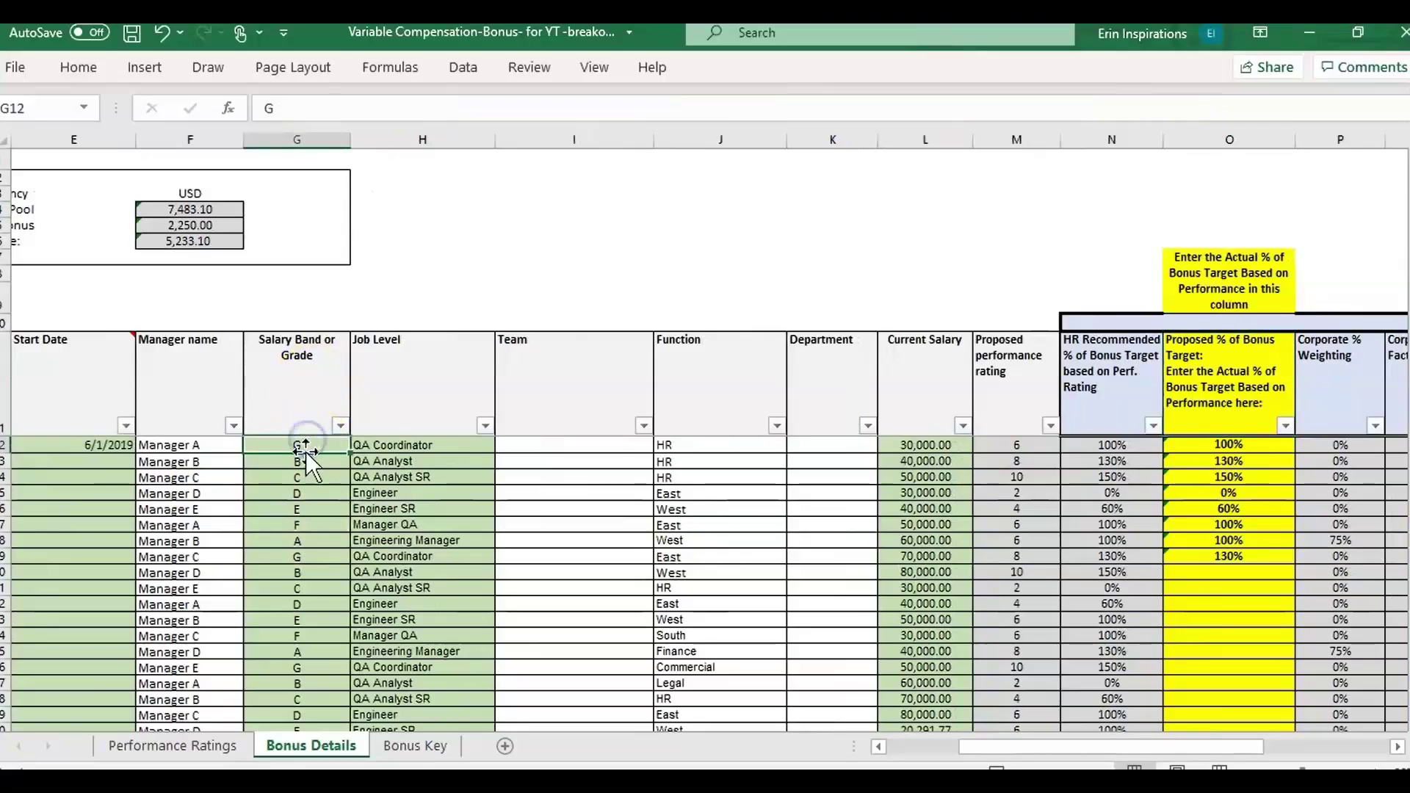
left_click(313, 141)
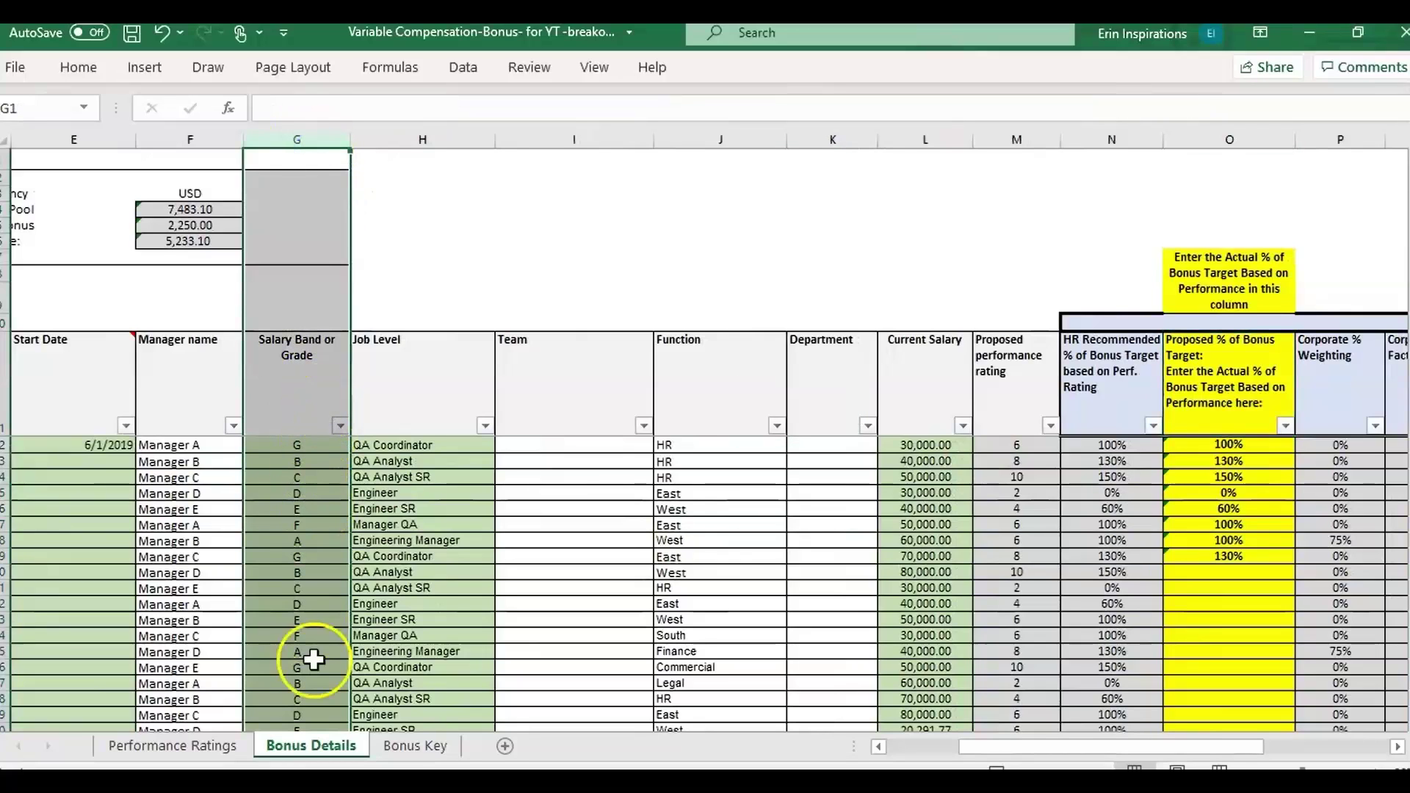
left_click(444, 750)
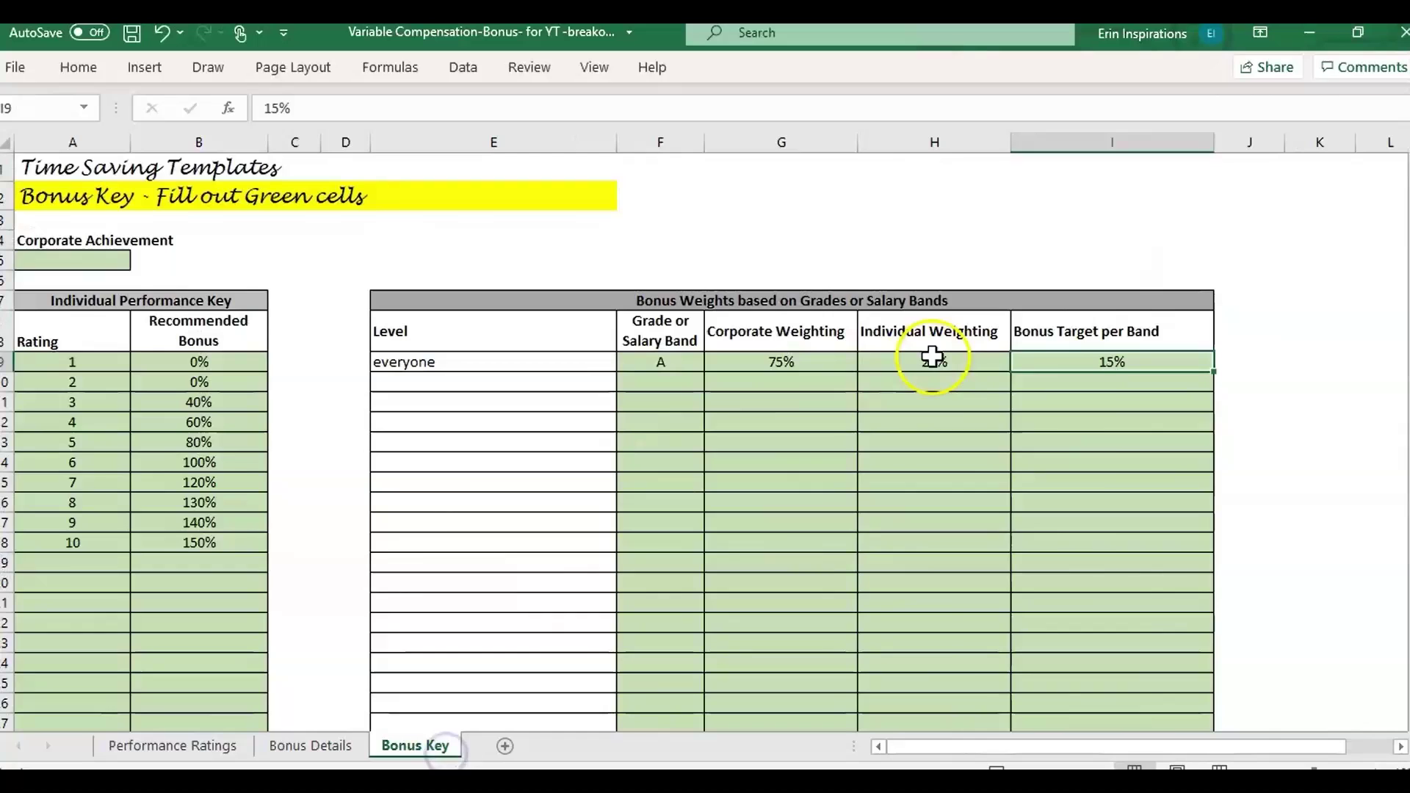
Undo the deletions to restore all ten bands, then review the weightings and Corporate Achievement cell A5
key("ctrl+z")
left_click_drag(852, 327, 936, 540)
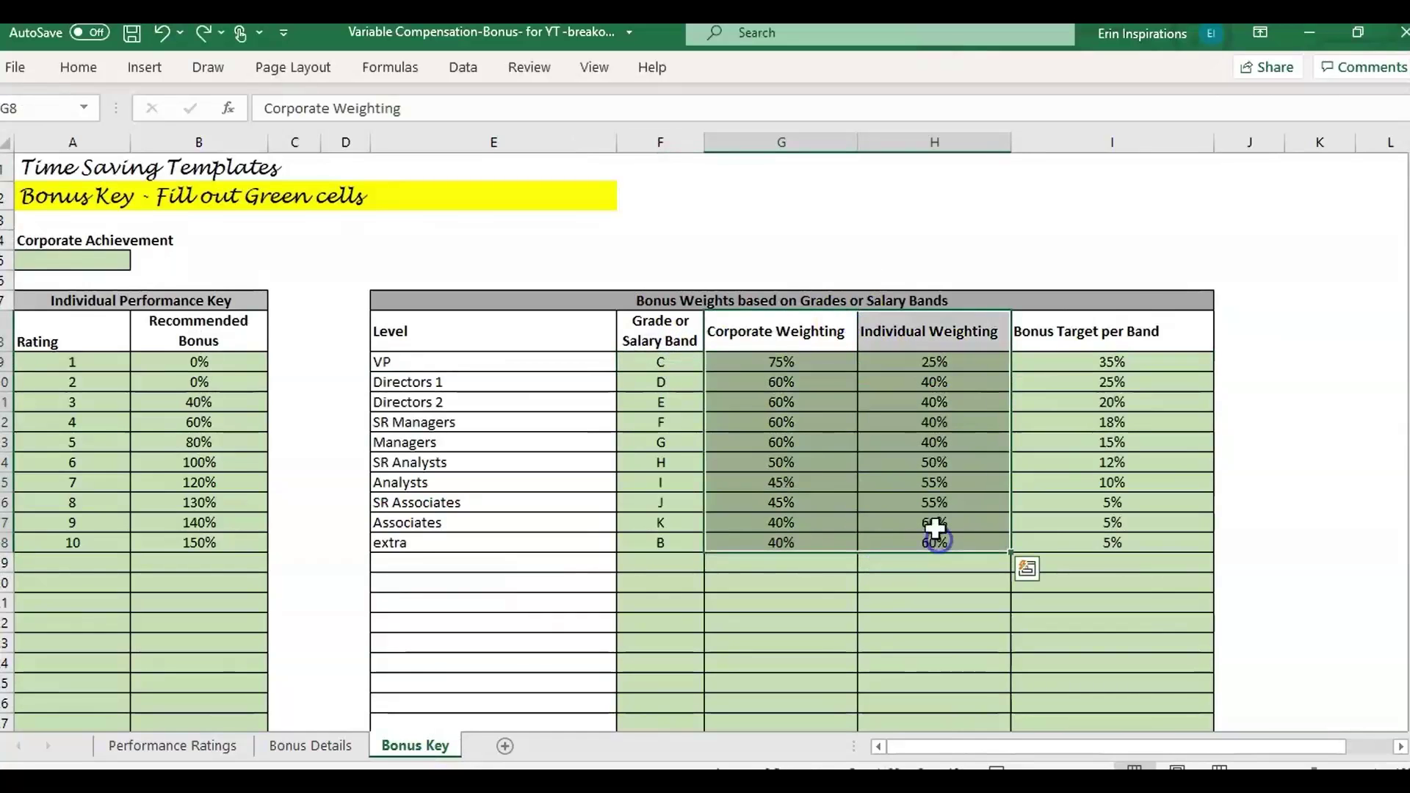
left_click(782, 345)
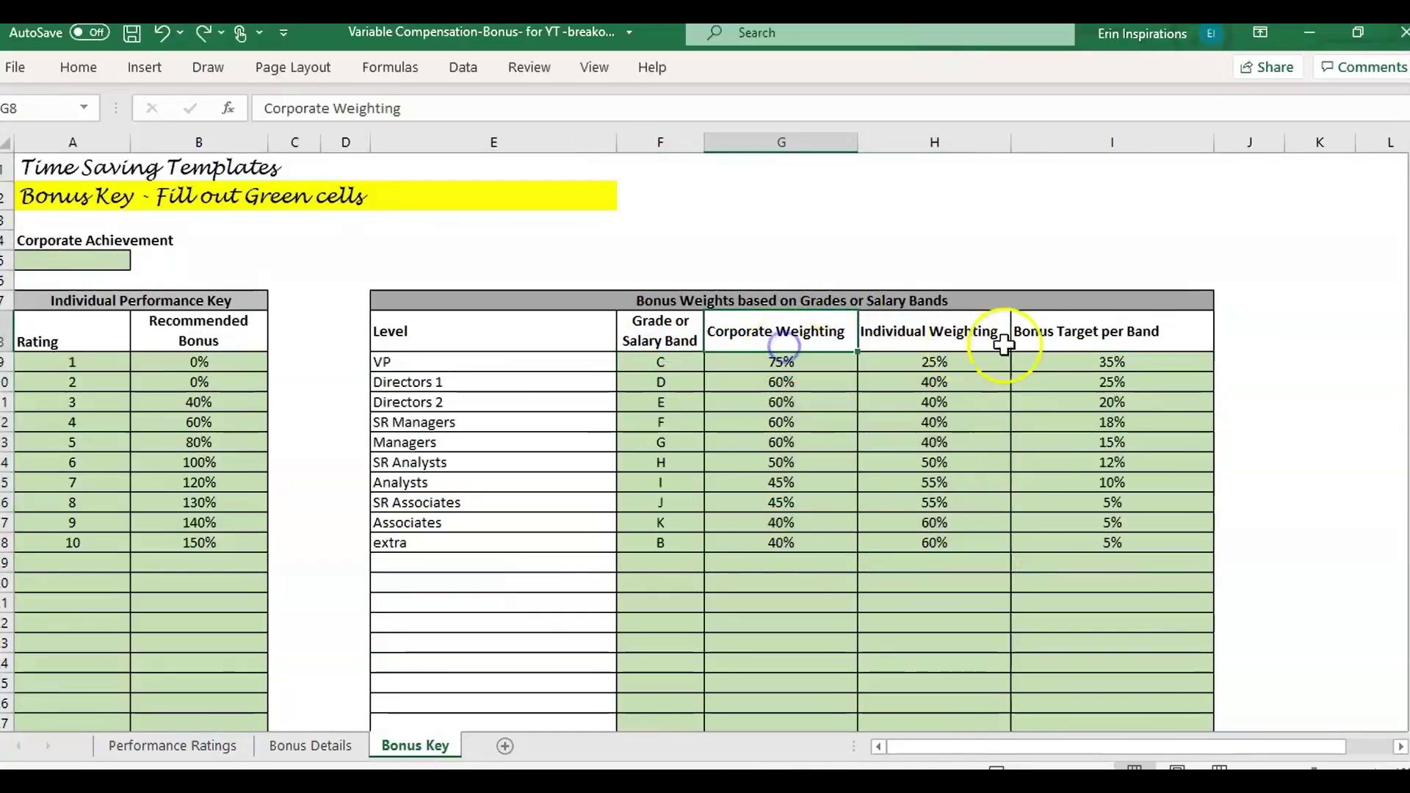
left_click(934, 426)
left_click(746, 312)
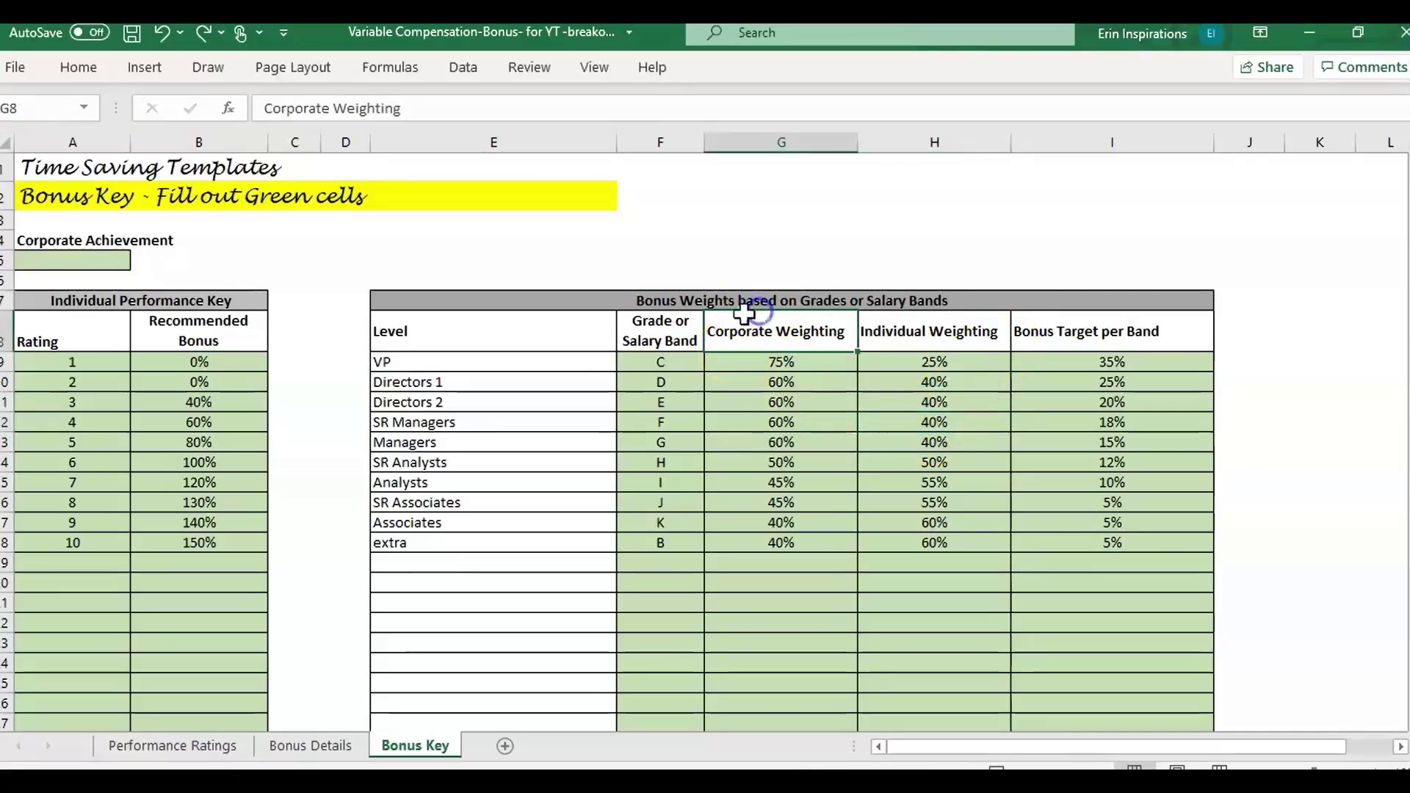
left_click(100, 257)
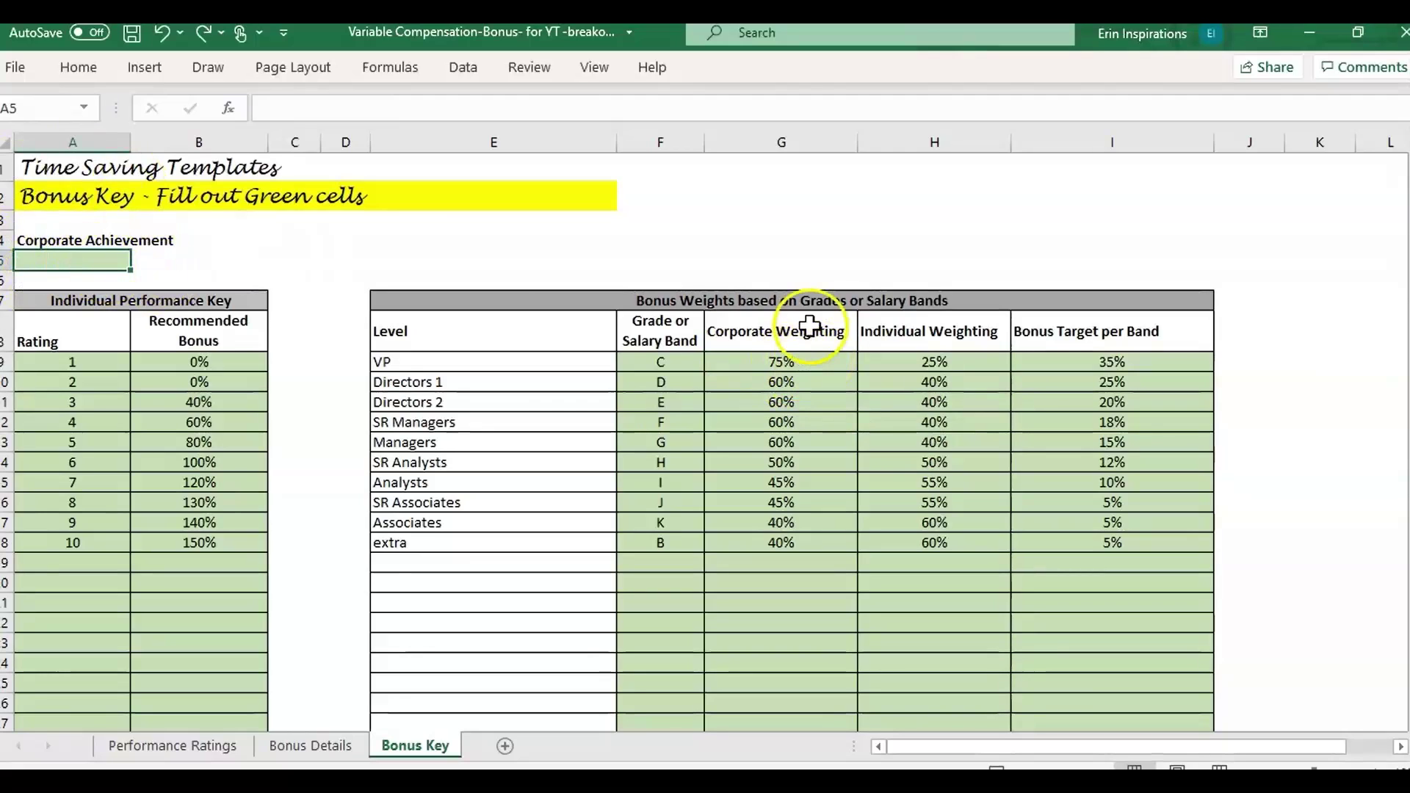
left_click(99, 259)
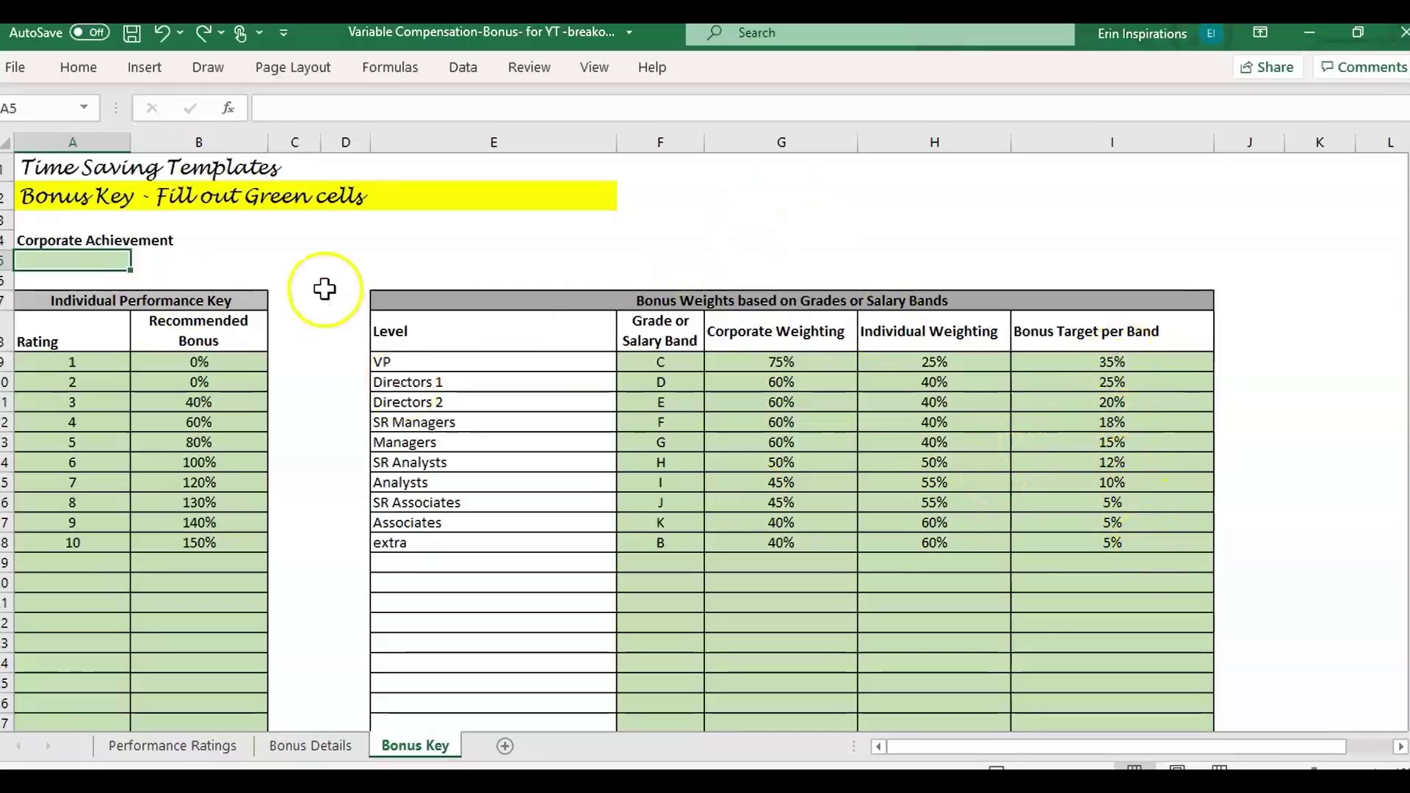
type("100")
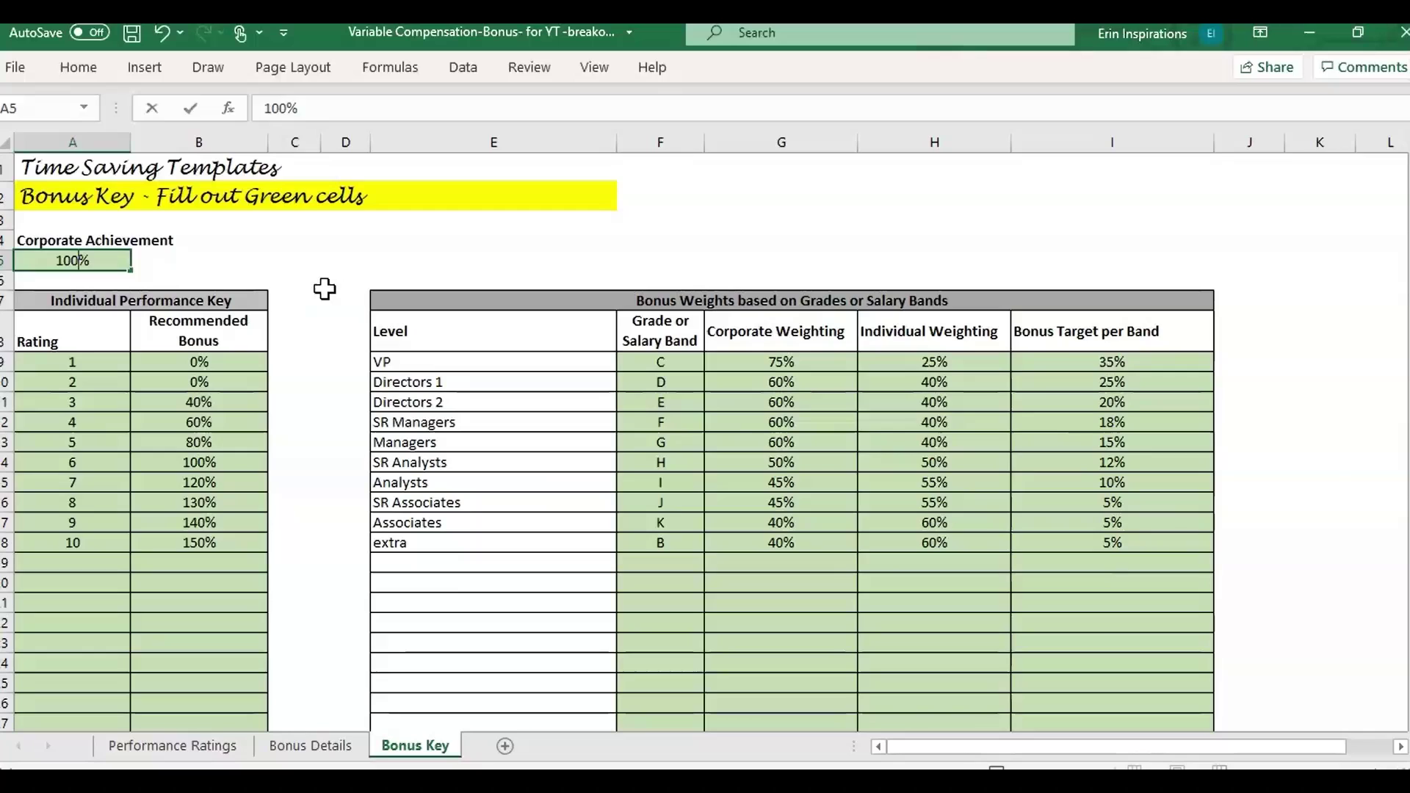
type("0")
key("Return")
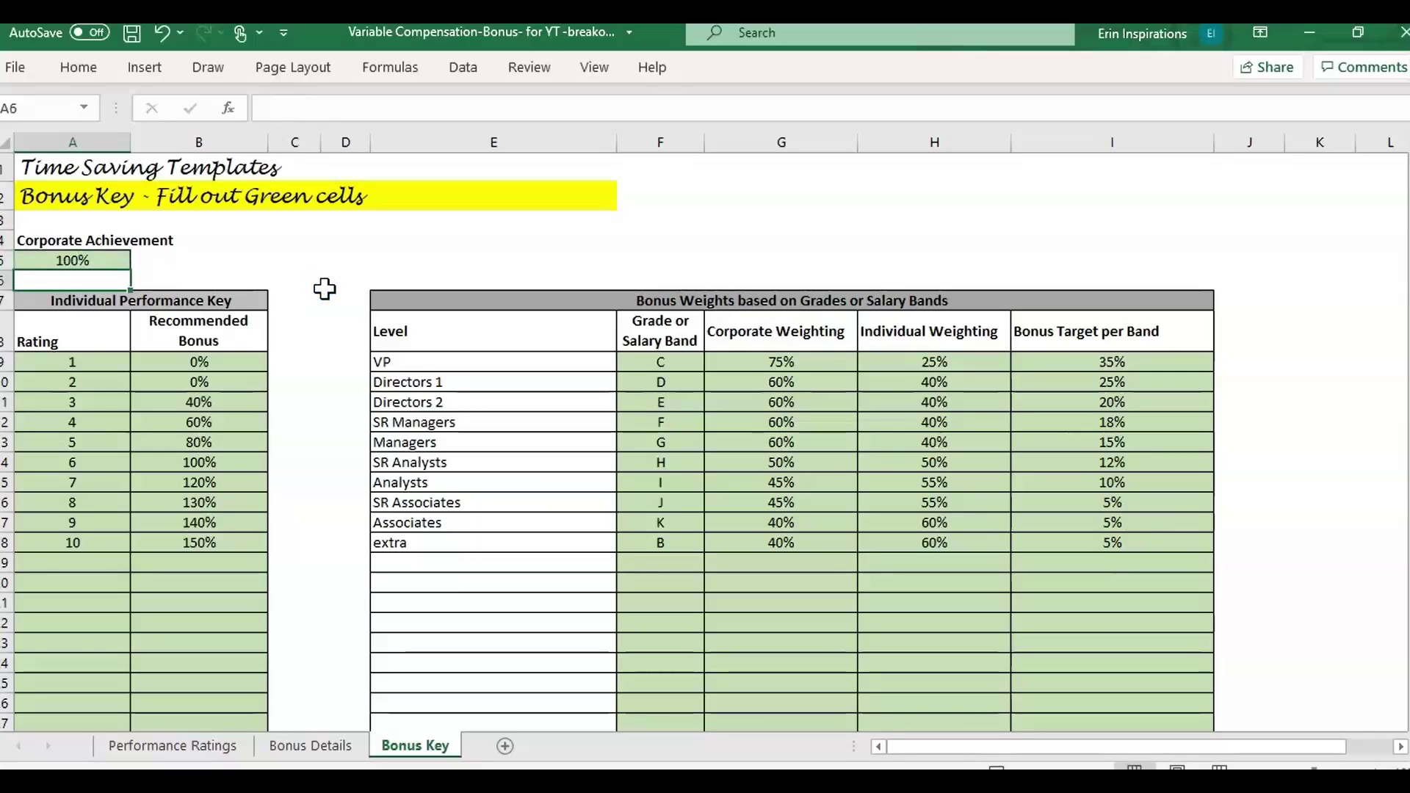
key("Up")
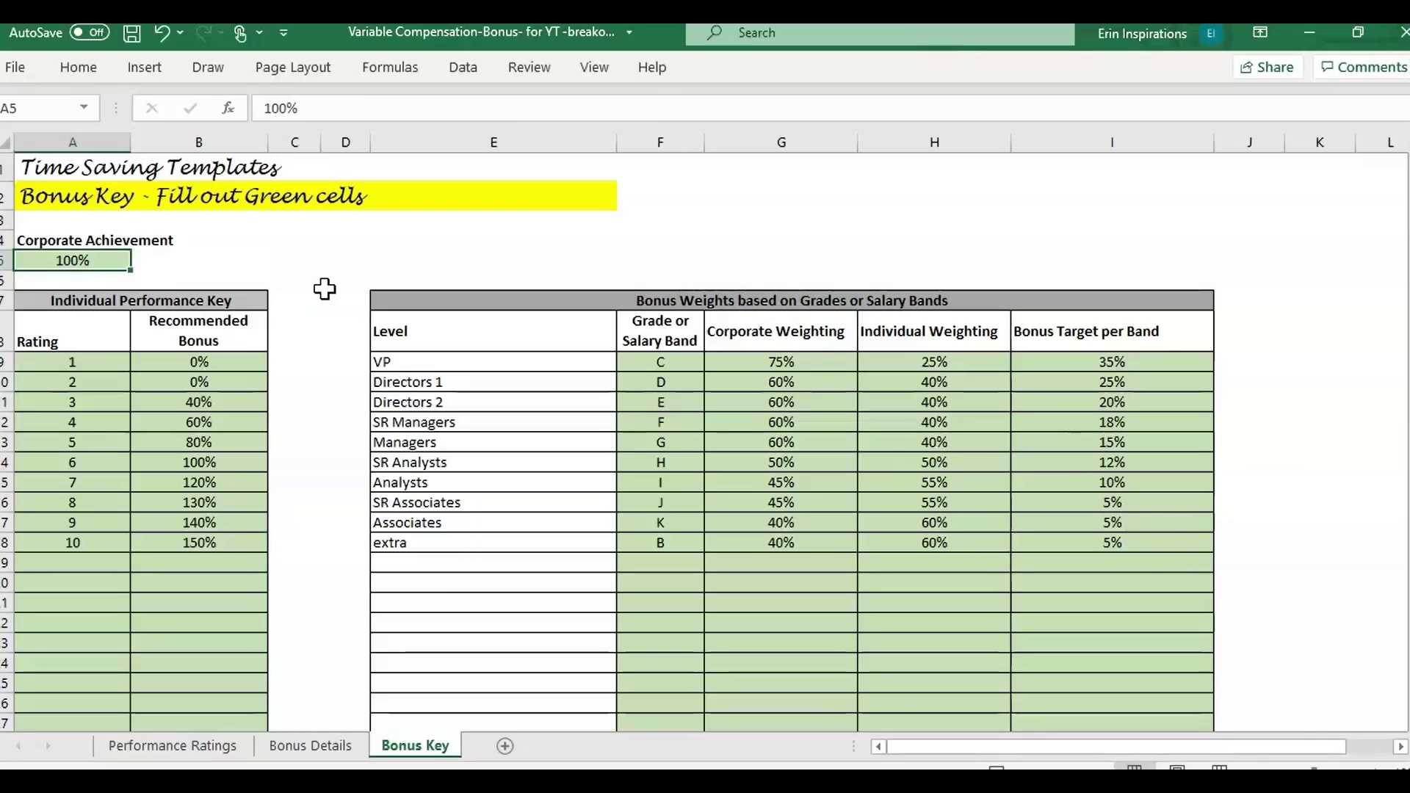
key("Up")
key("Down")
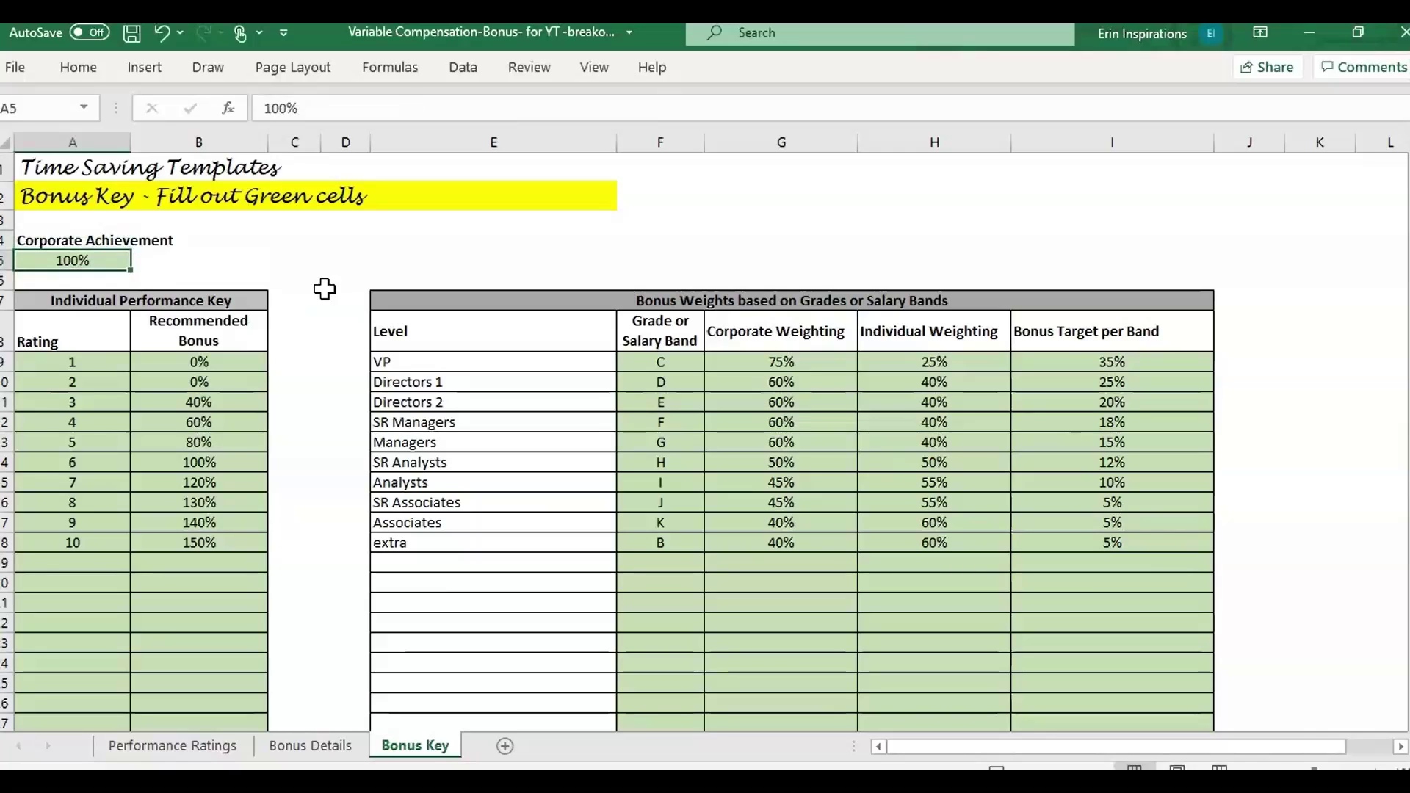
left_click(71, 318)
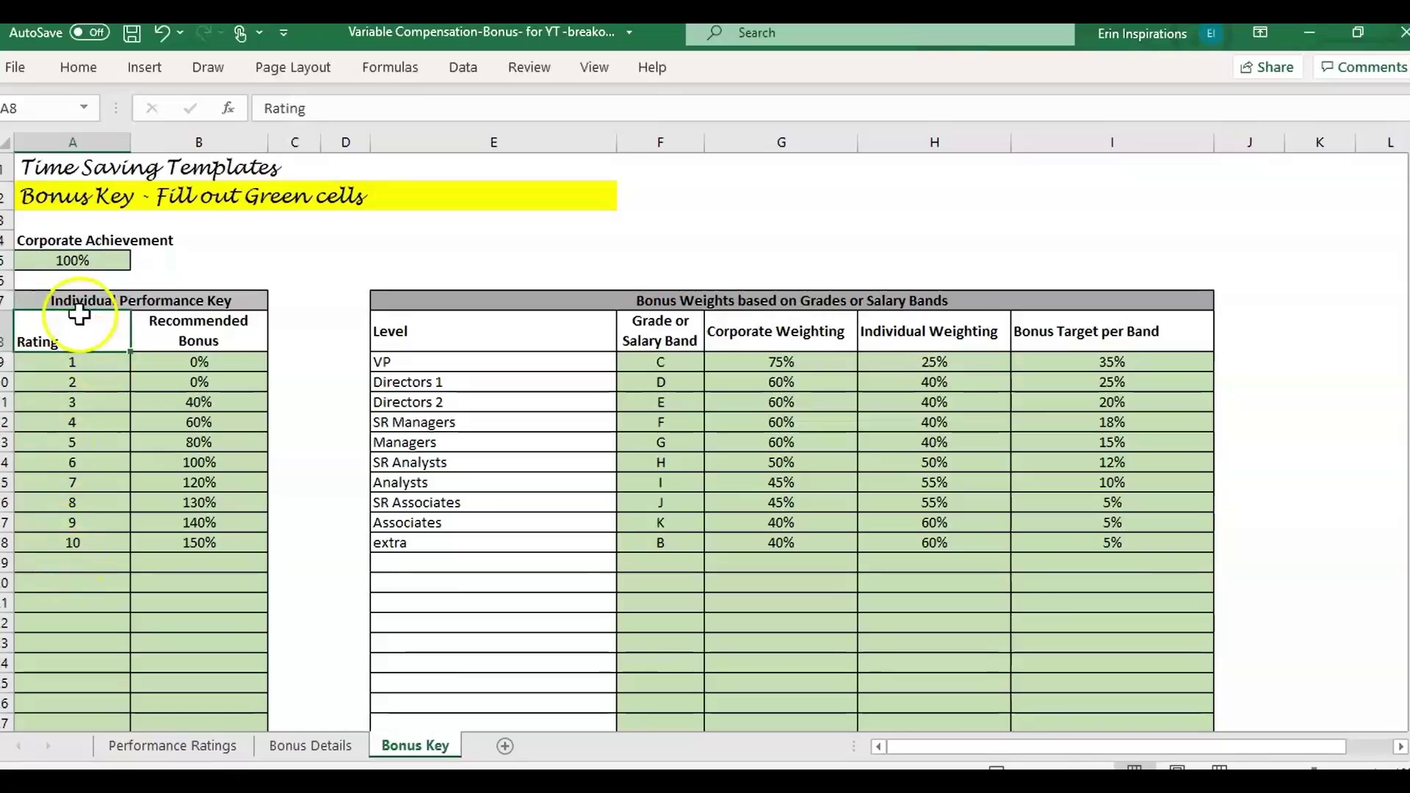
left_click_drag(79, 314, 191, 585)
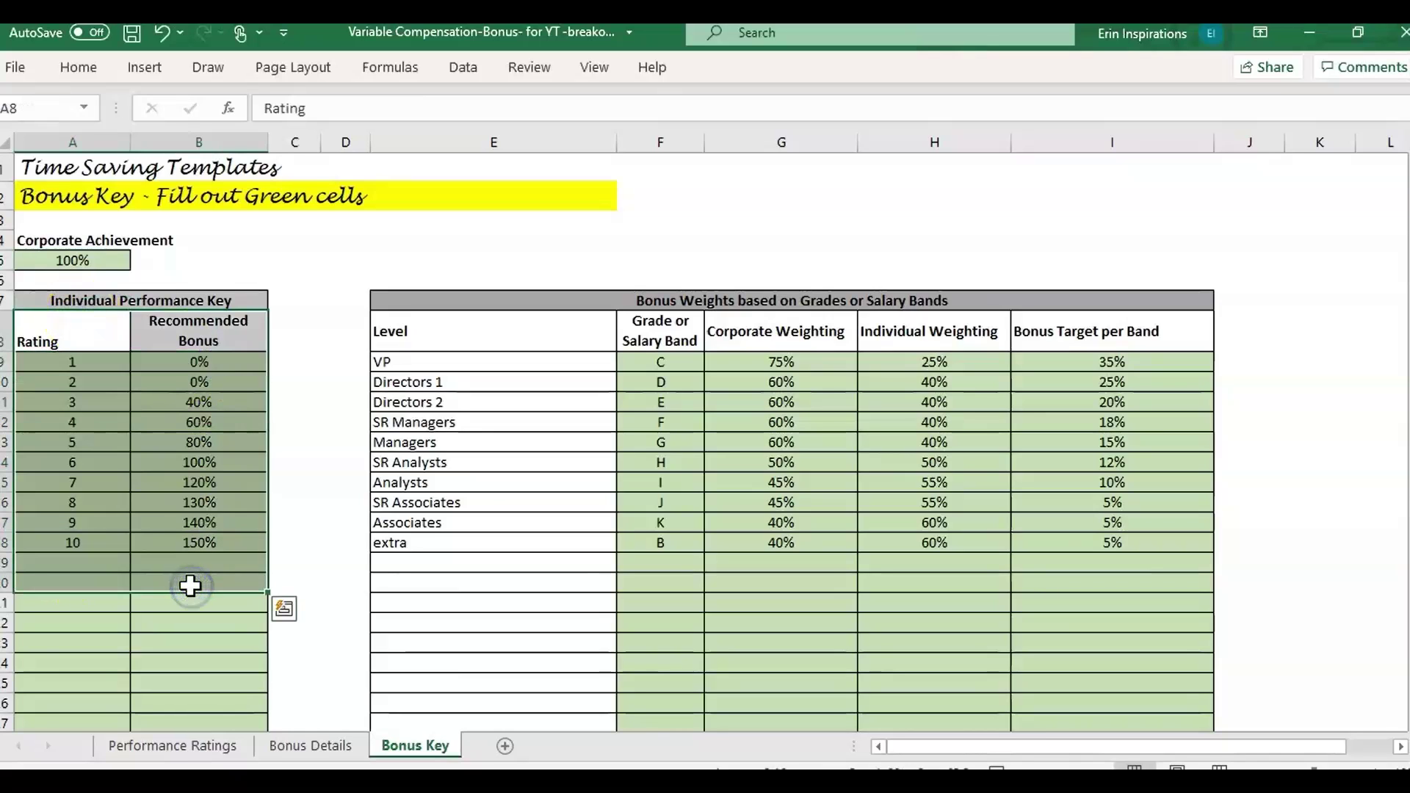
left_click(72, 363)
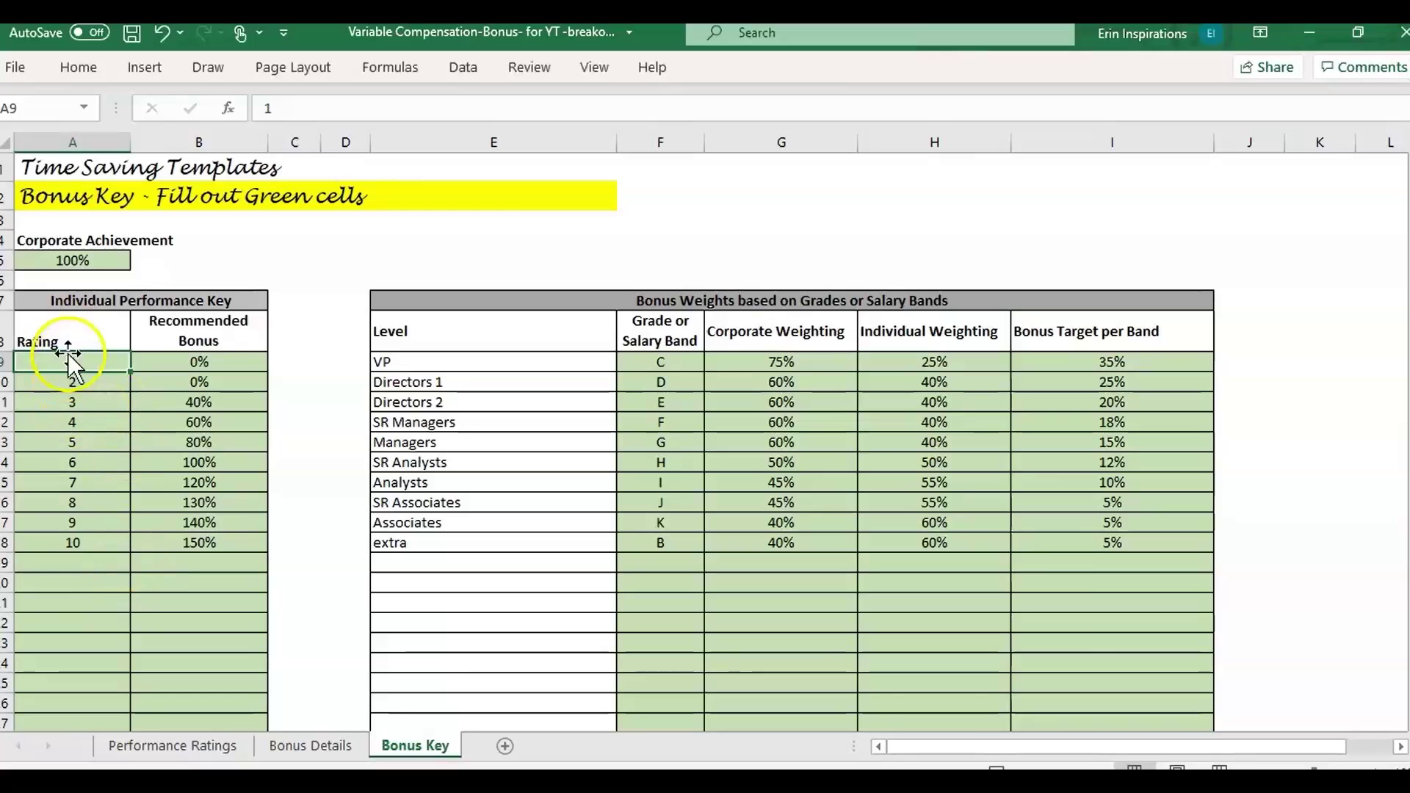
mouse_move(72, 354)
left_mouse_down()
mouse_move(110, 362)
mouse_move(95, 556)
mouse_move(94, 542)
left_mouse_up()
left_click(223, 358)
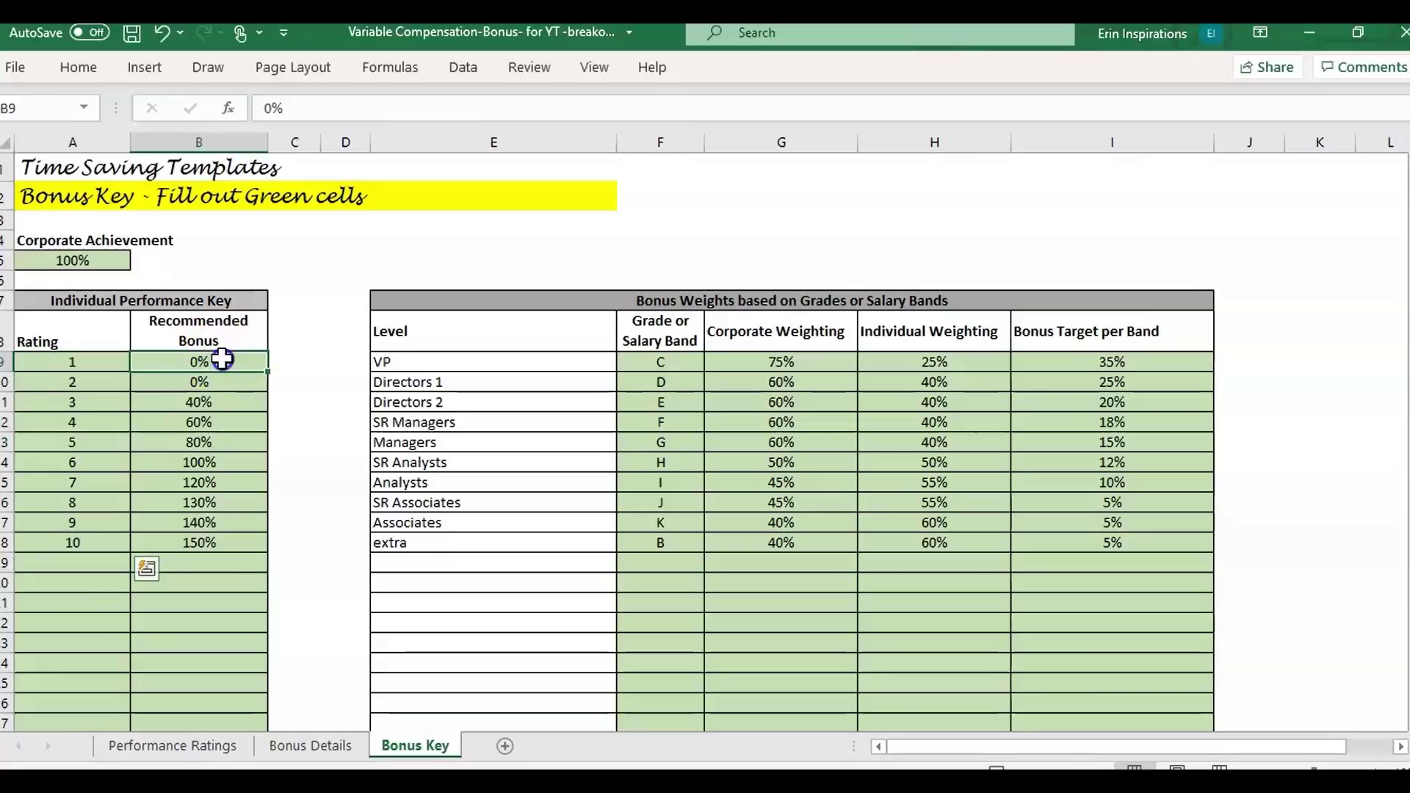
left_click_drag(222, 359, 227, 372)
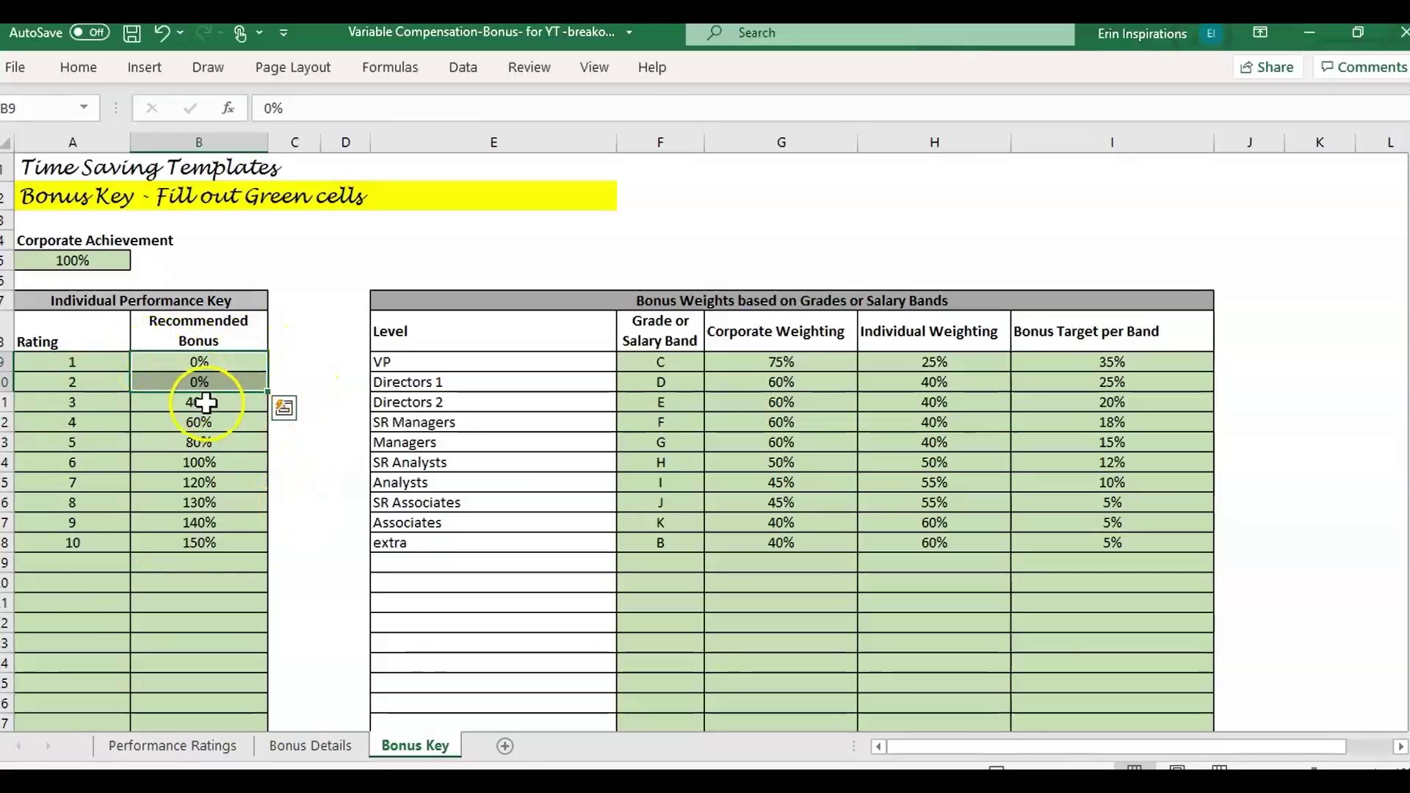
left_click_drag(208, 402, 210, 422)
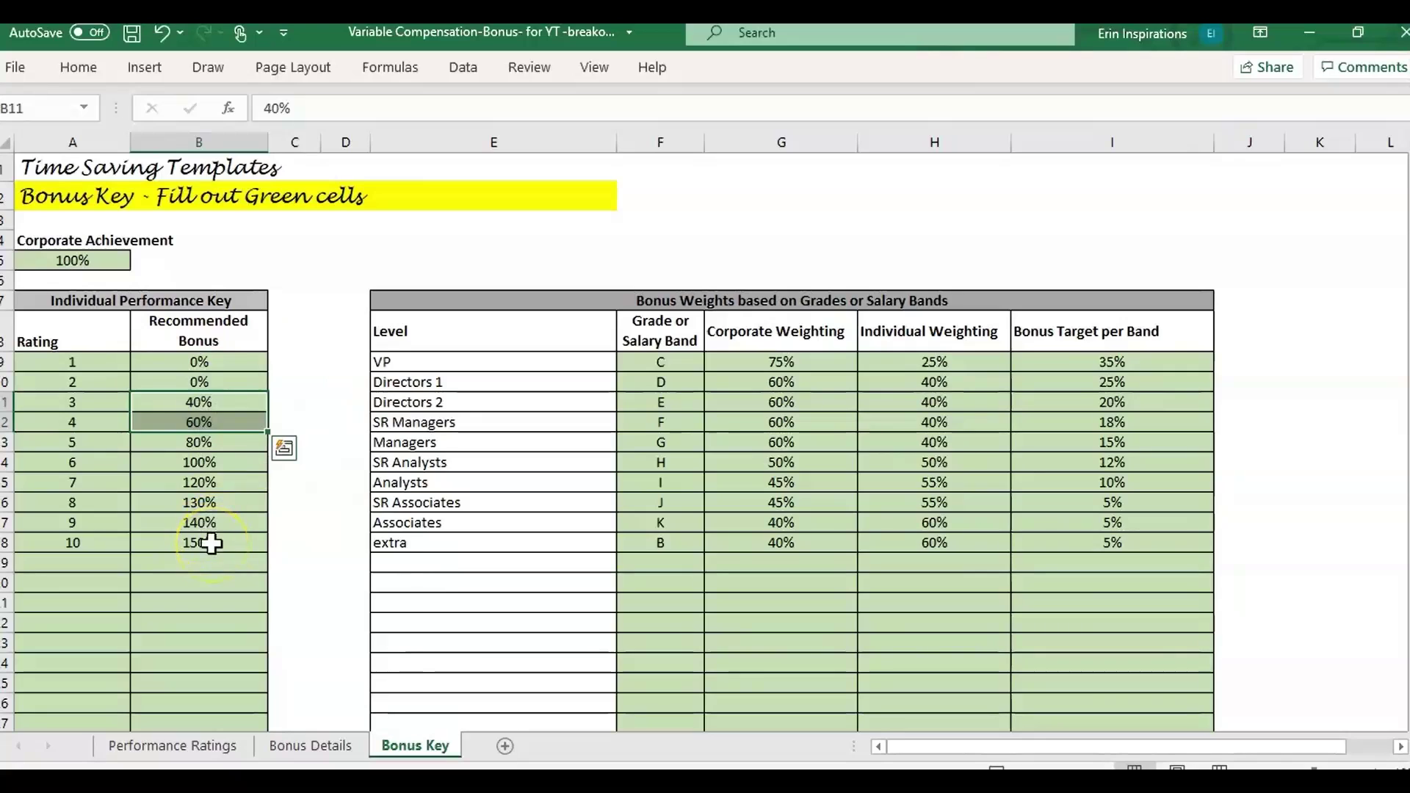
left_click(157, 545)
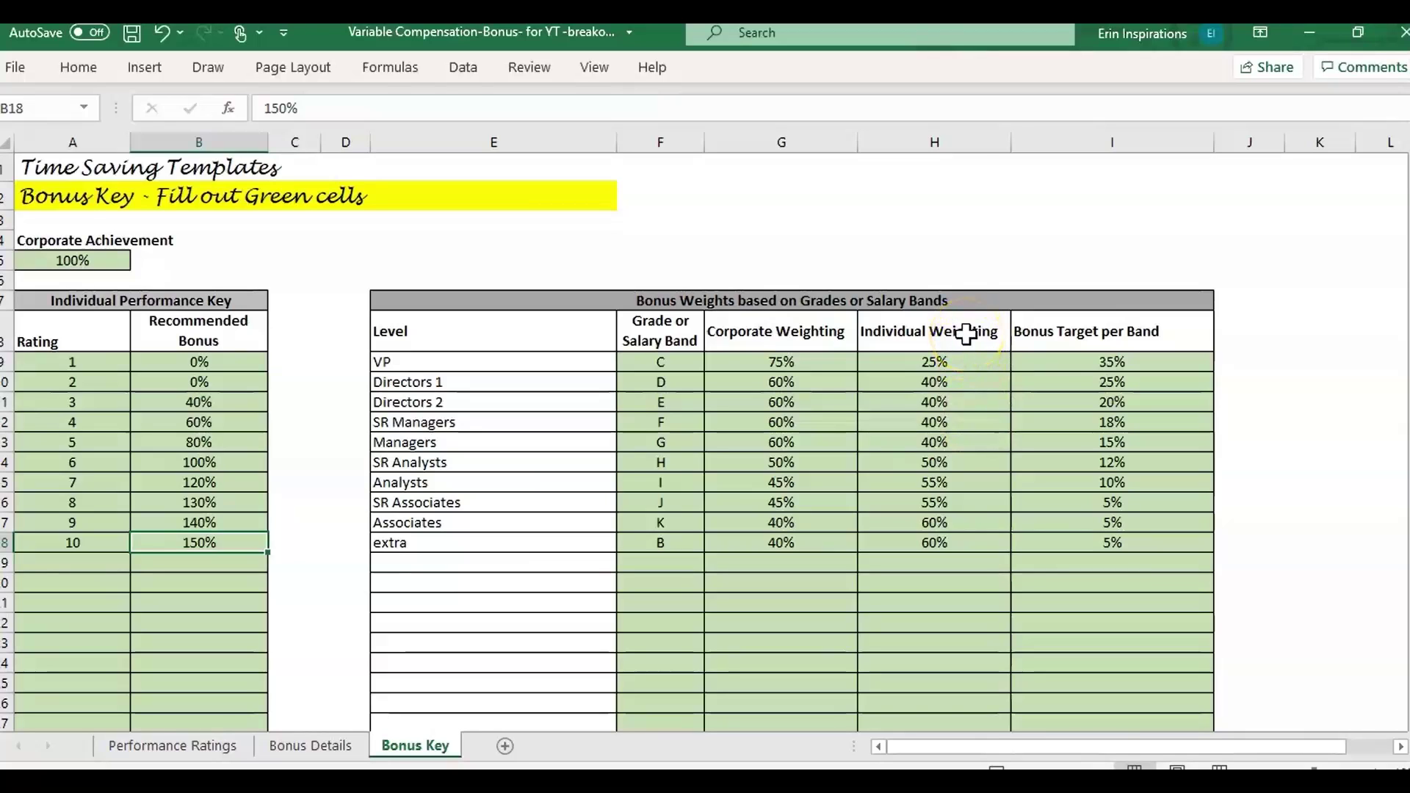
Enter 100% corporate and 0% individual weighting for VP and fill them down through extra
left_click(966, 334)
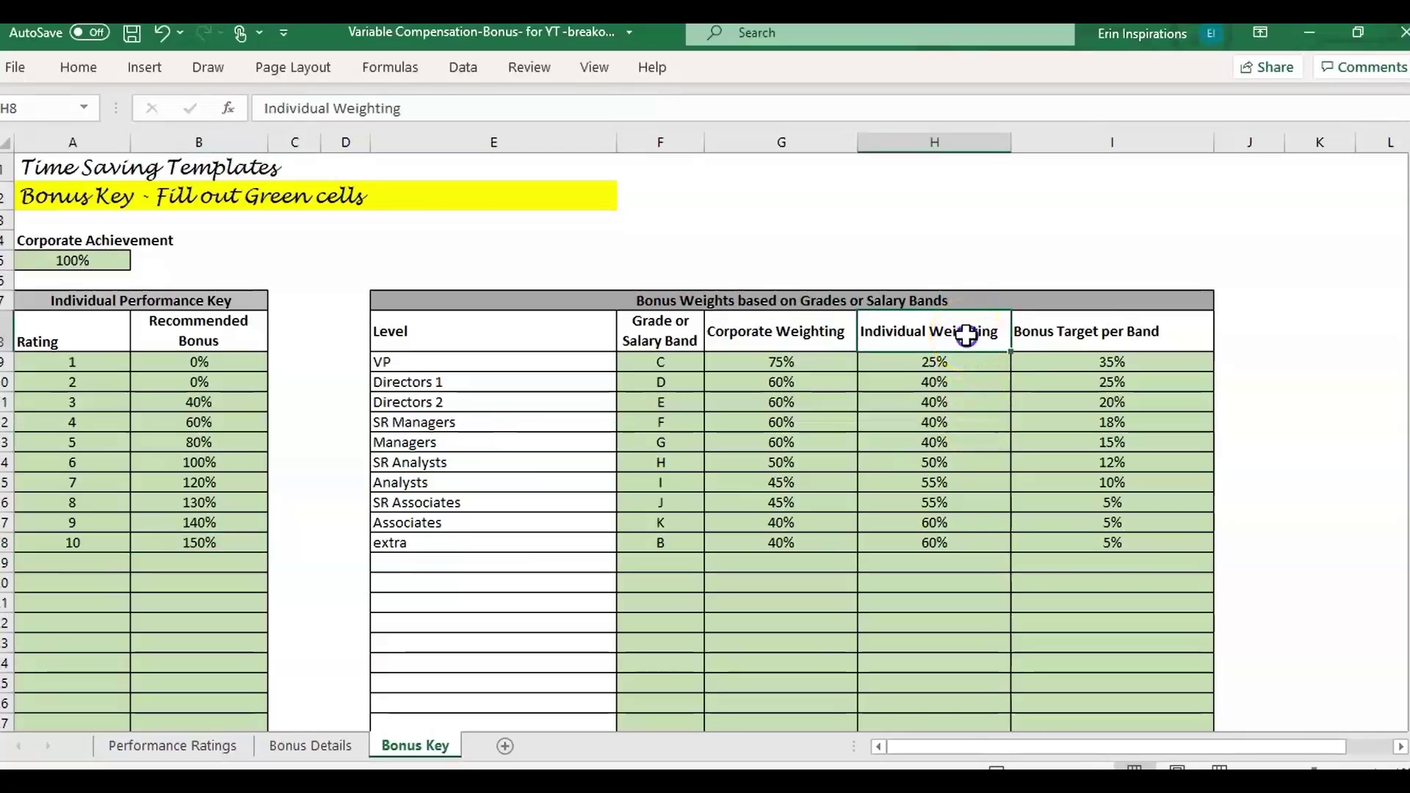
left_click_drag(966, 335, 941, 529)
left_click(947, 538)
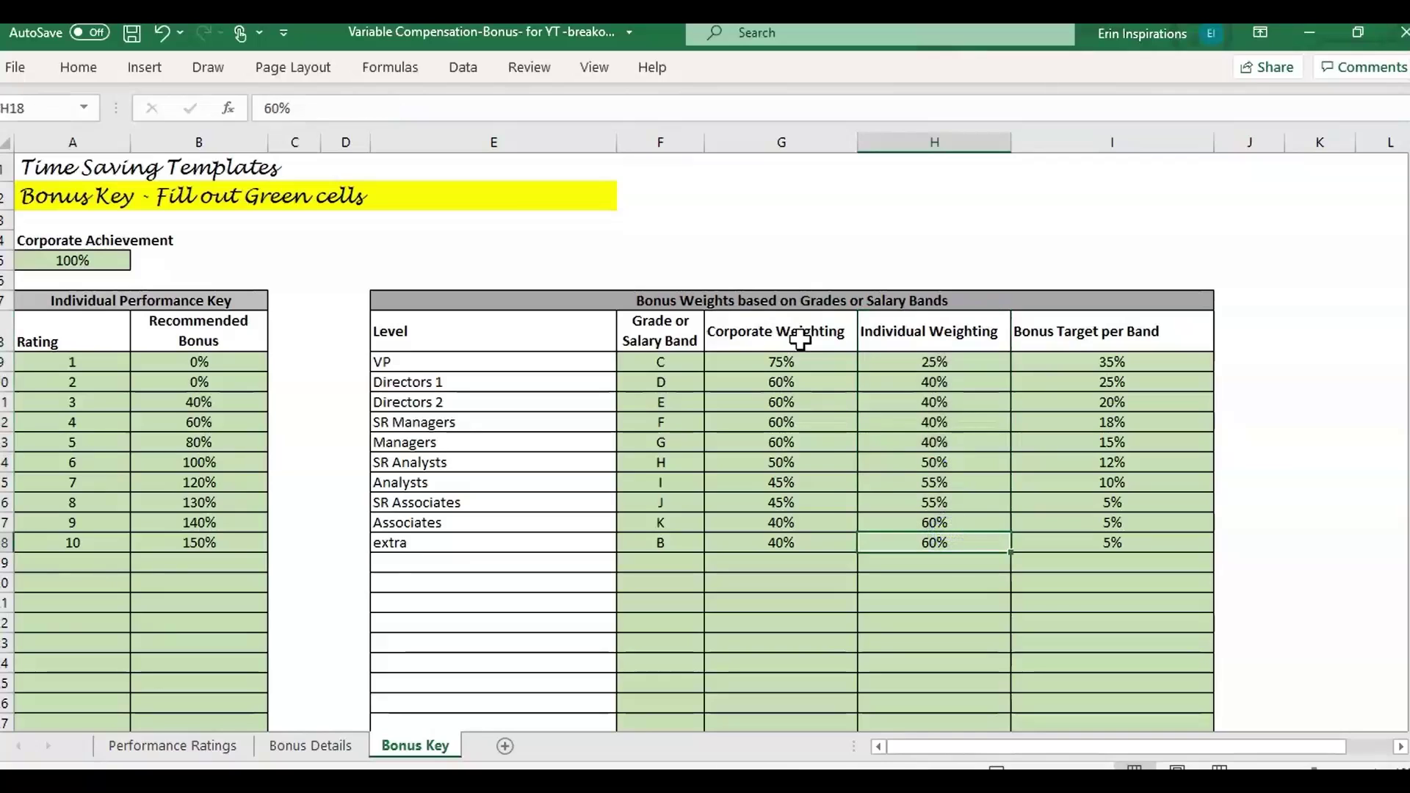
left_click(864, 331)
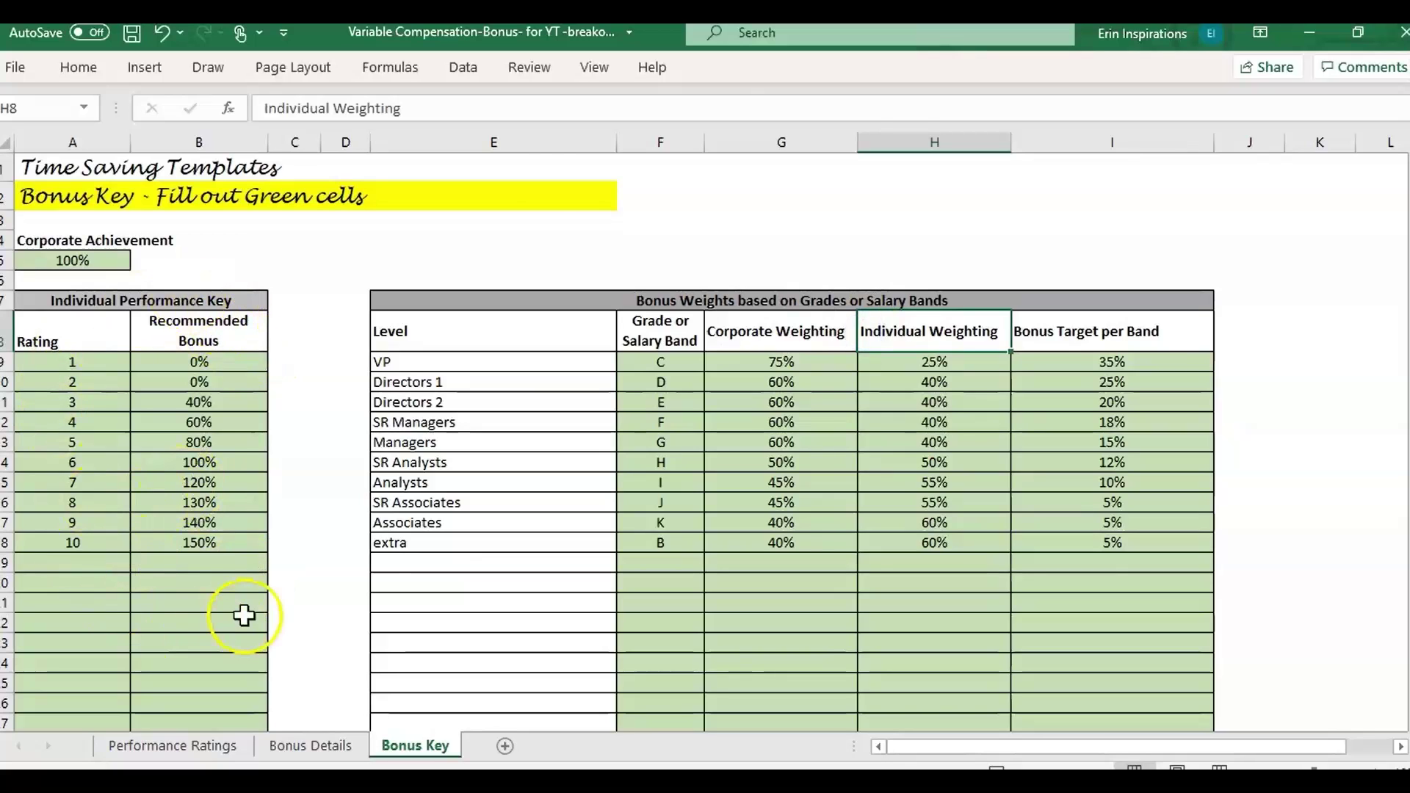
left_click(802, 356)
type("100")
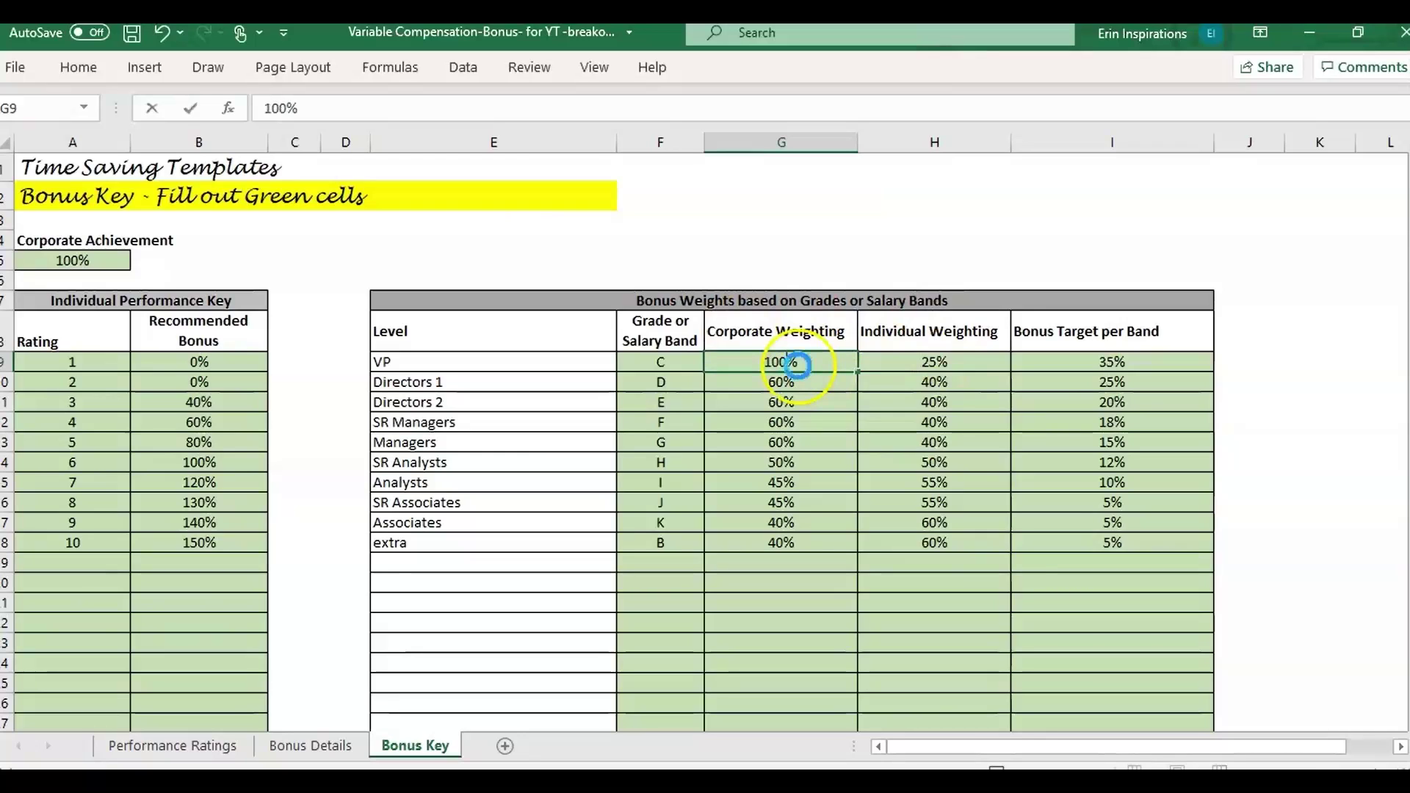
key("Tab")
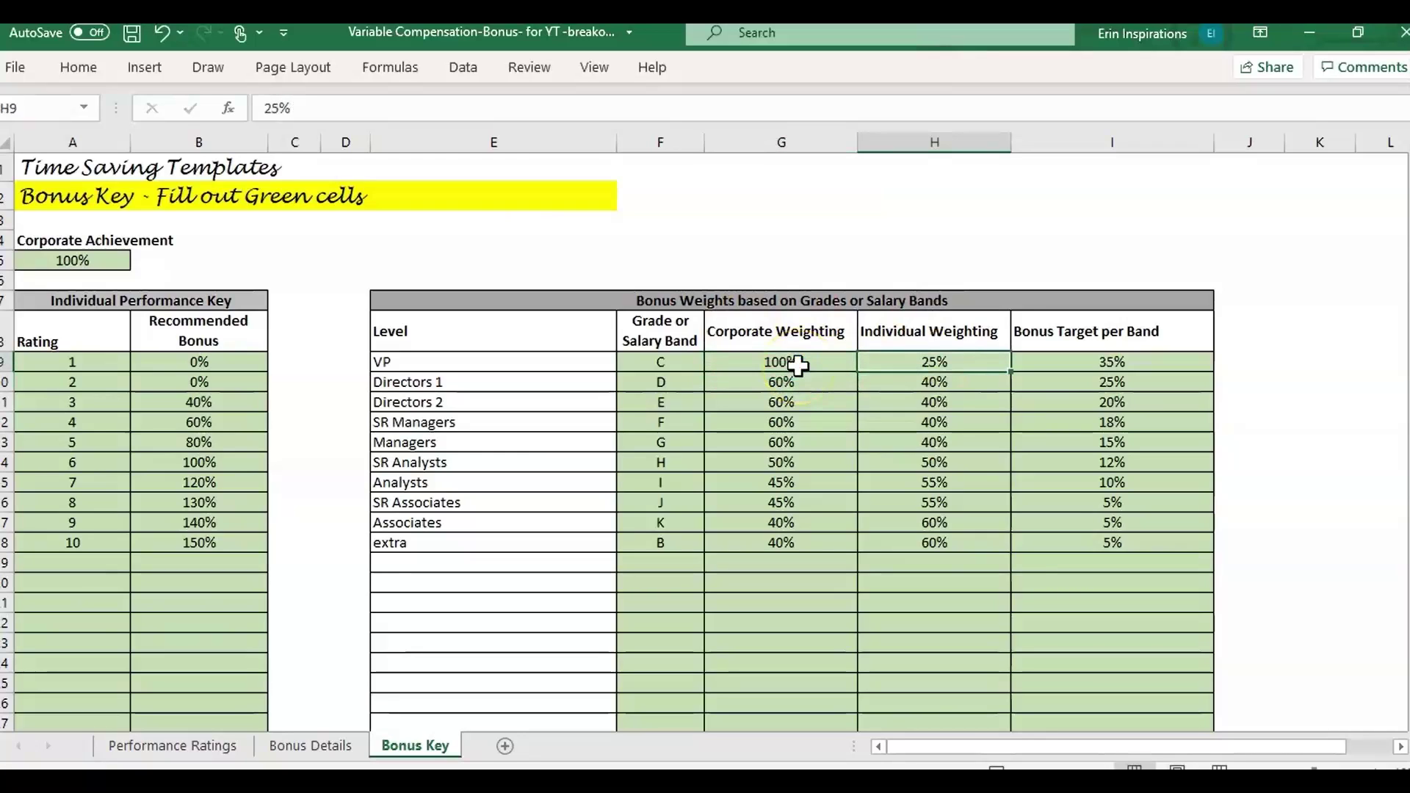
type("0")
key("Return")
left_click_drag(809, 362, 1002, 543)
left_click(787, 329)
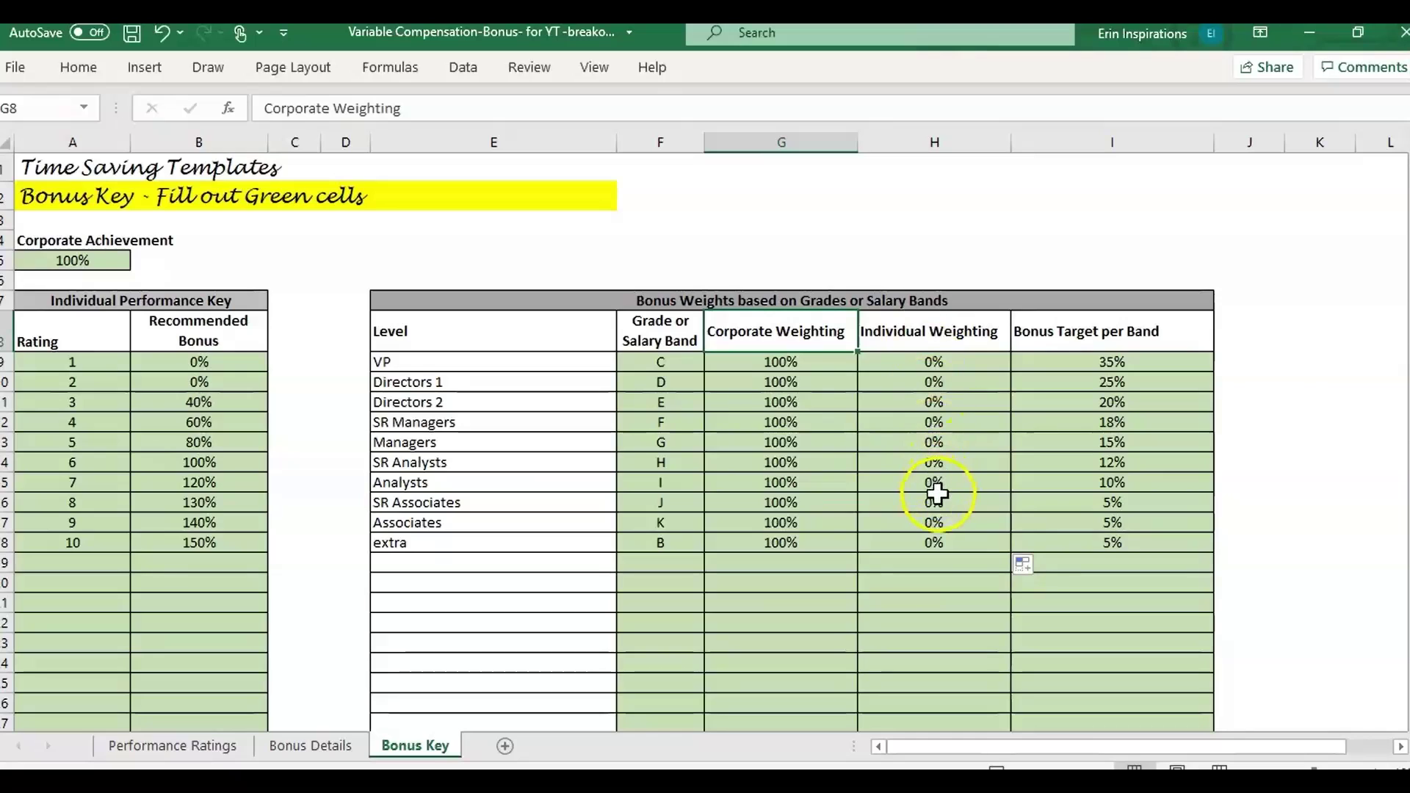
Check the Corporate Weighting column and the 100% Corporate Achievement value
left_click(797, 141)
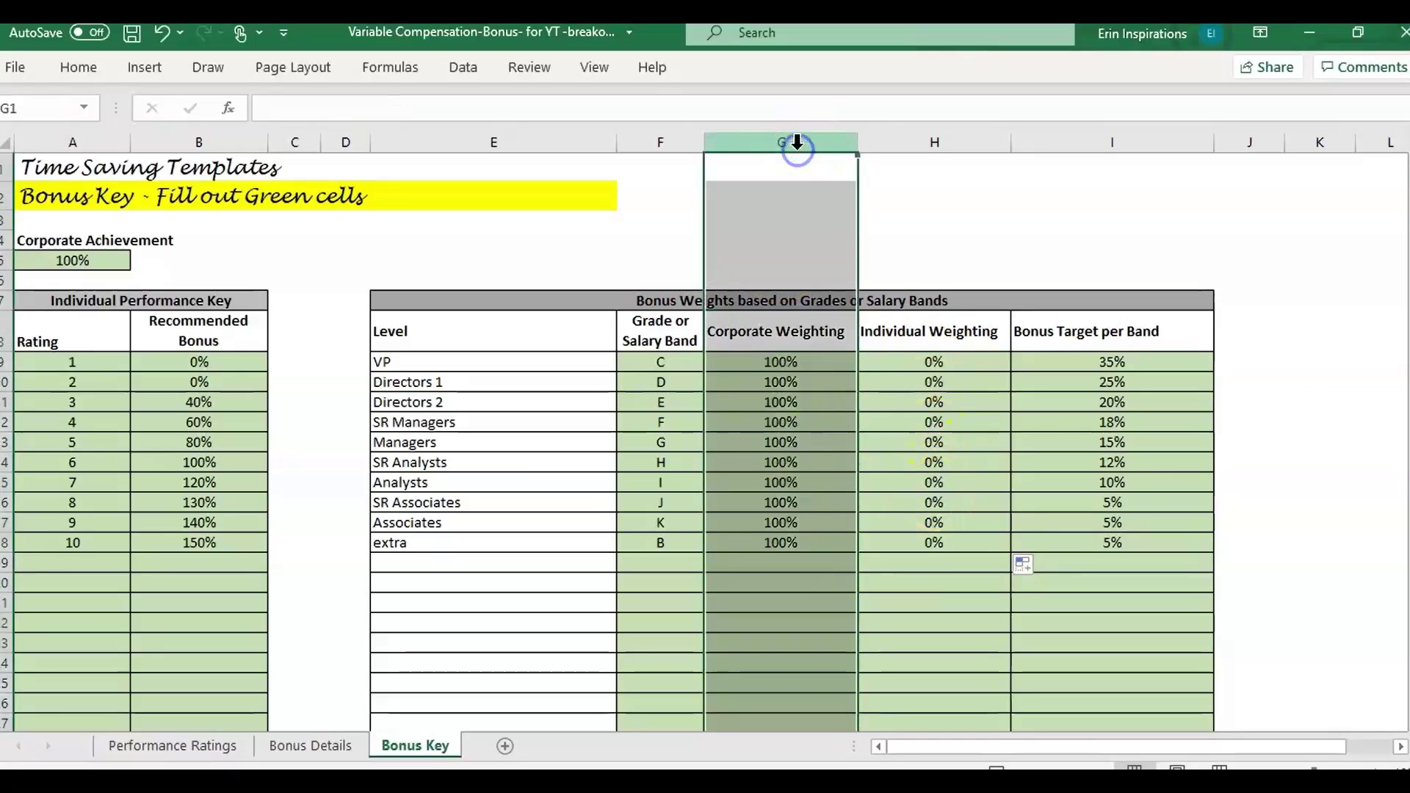
left_click(103, 242)
left_click(107, 268)
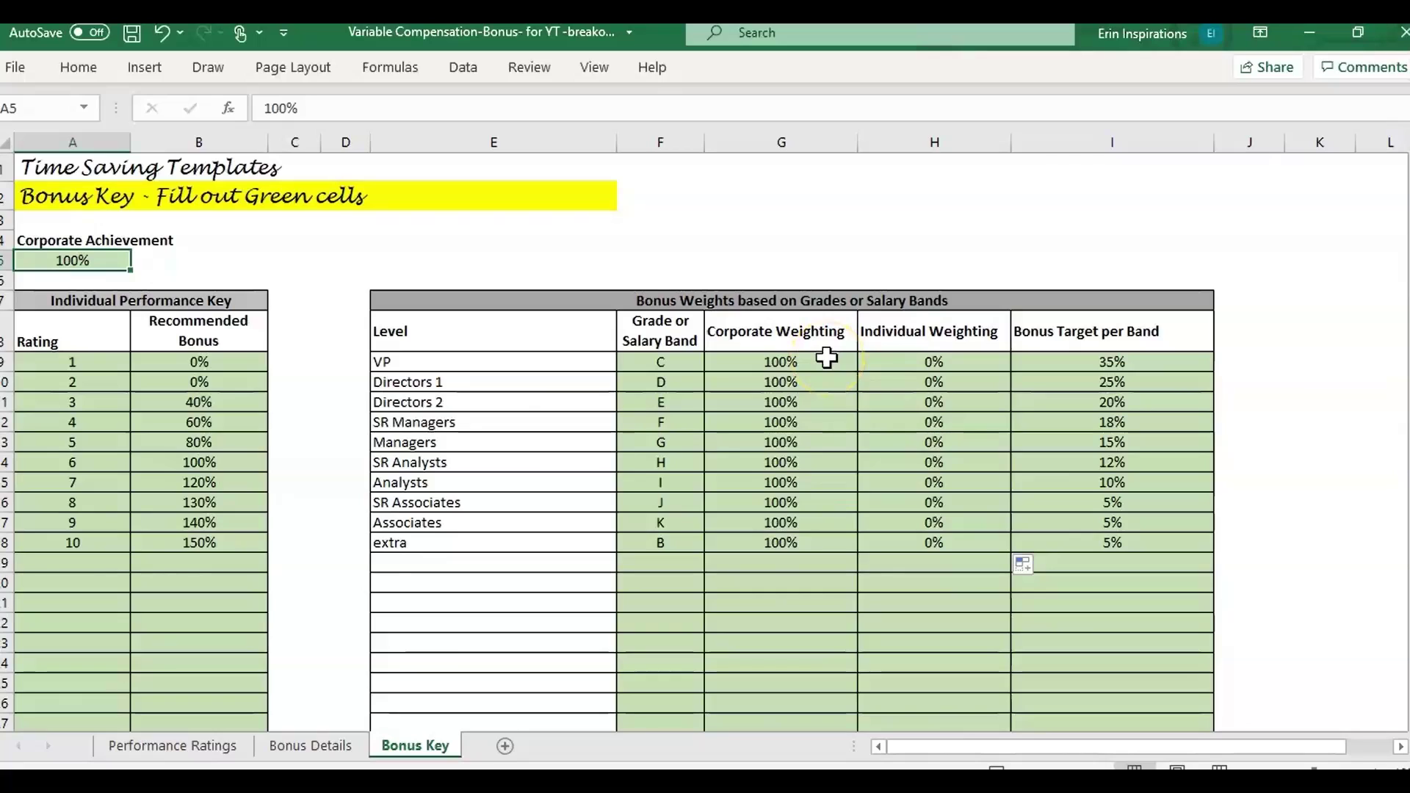
Review the weighting headers and select VP's 100% corporate weighting
left_click(993, 332)
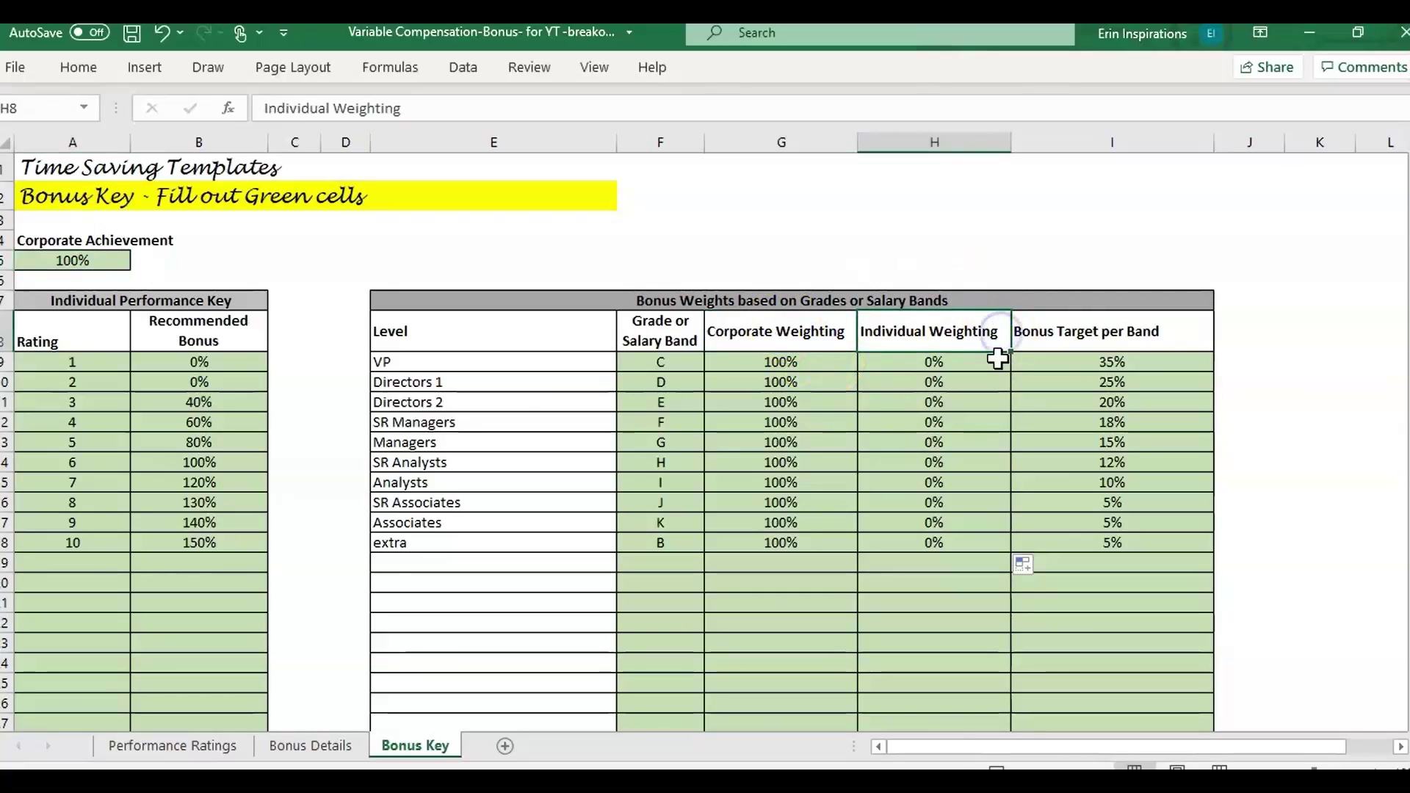
left_click(997, 359)
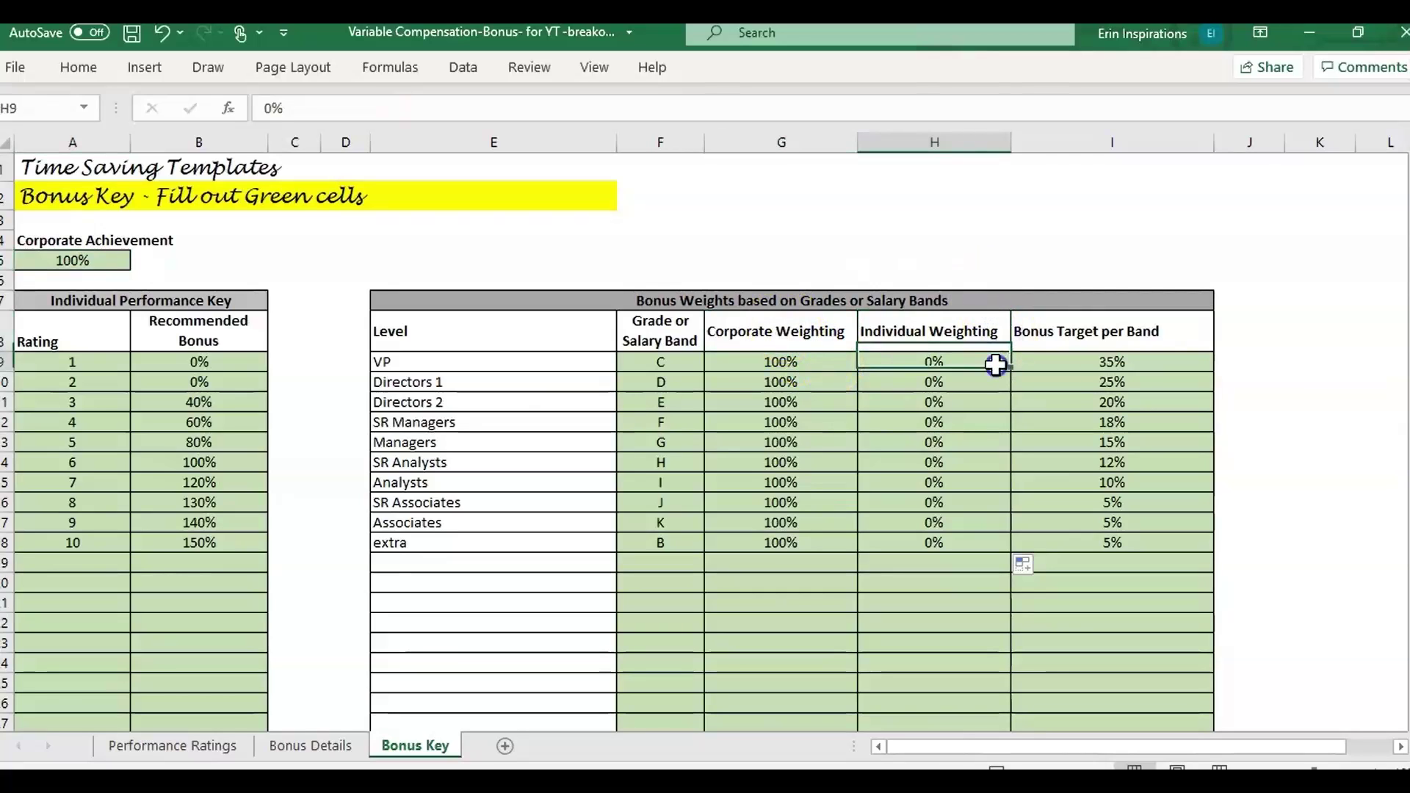
left_click(744, 326)
left_click(929, 329)
left_click(797, 338)
left_click(803, 365)
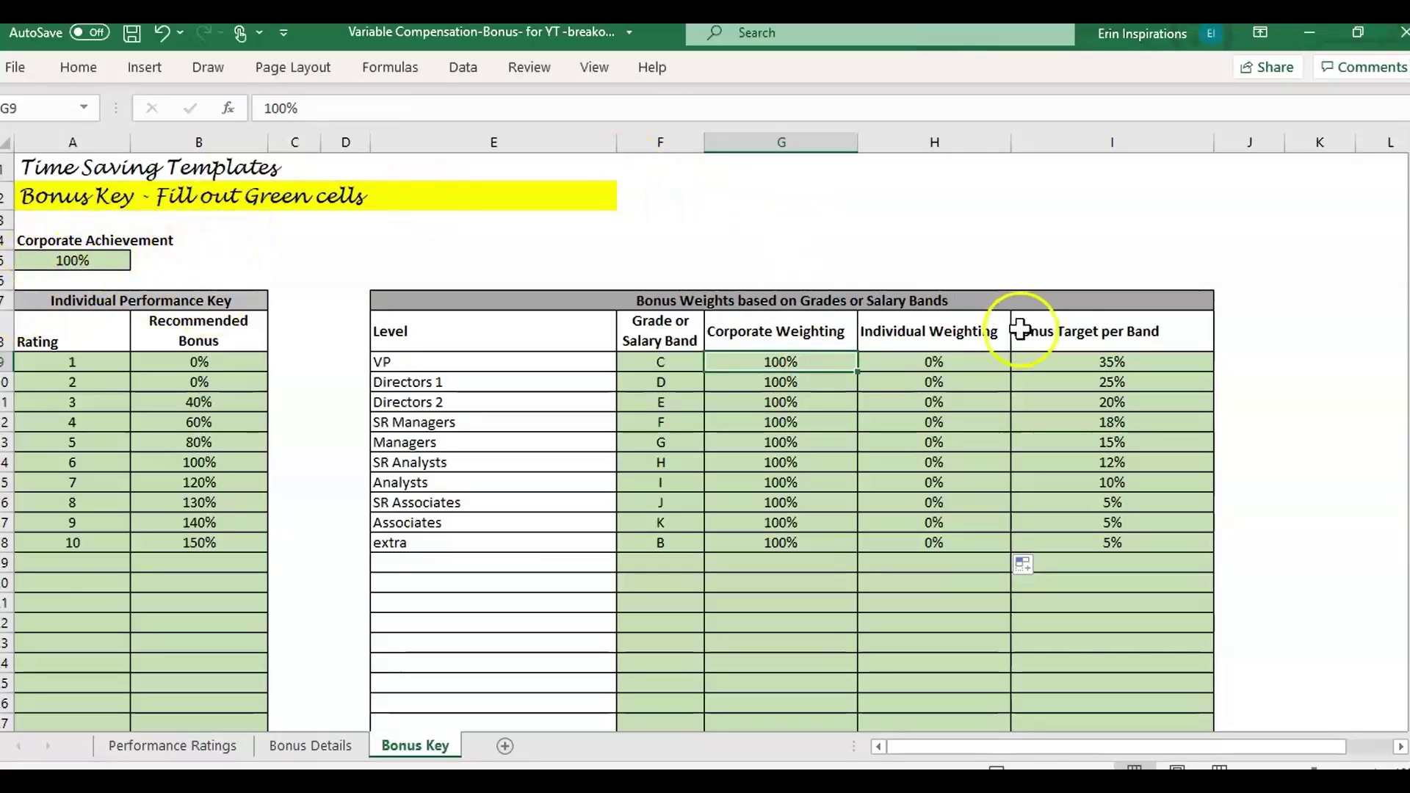
Set VP to 0% corporate and 100% individual weighting and fill it down every band
type("0")
key("Tab")
type("1")
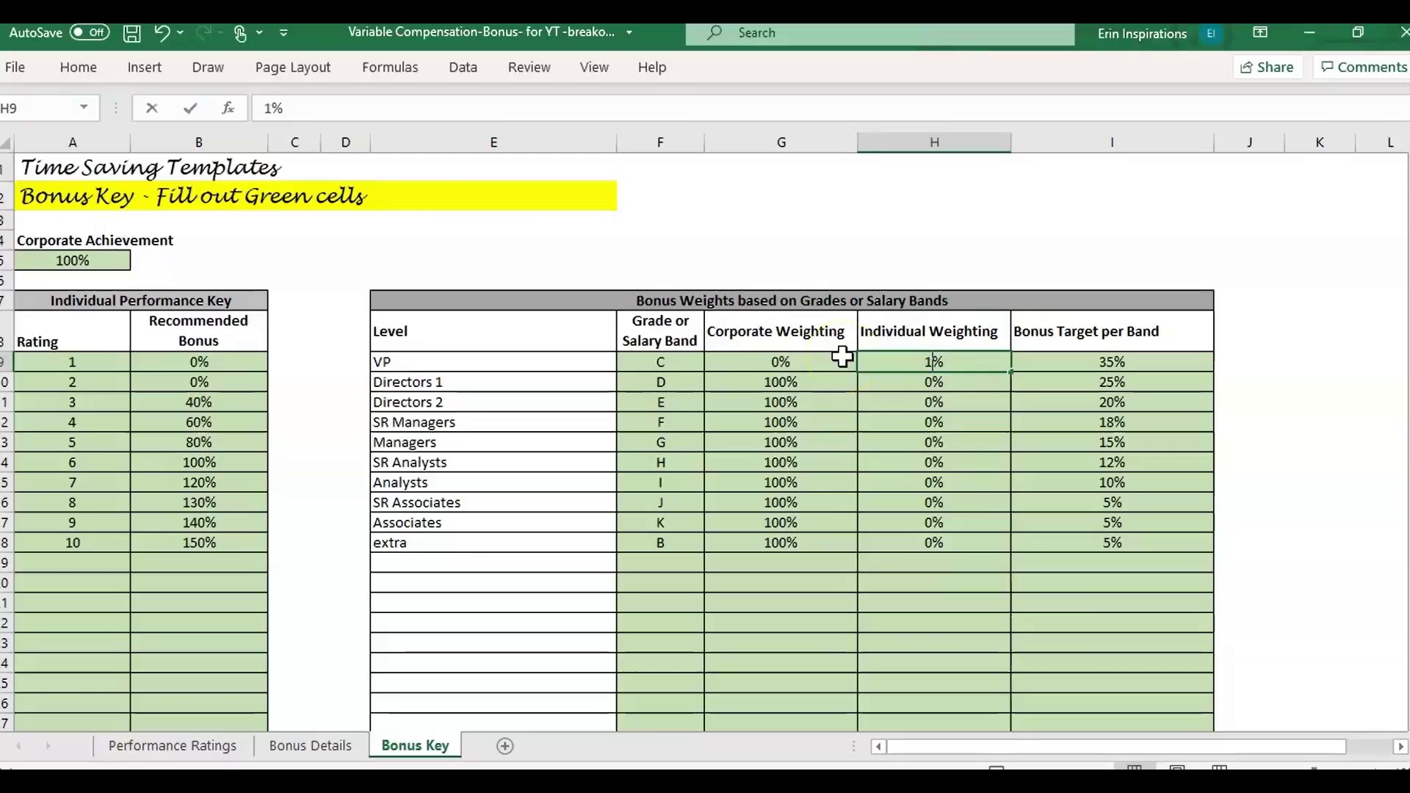
type("-")
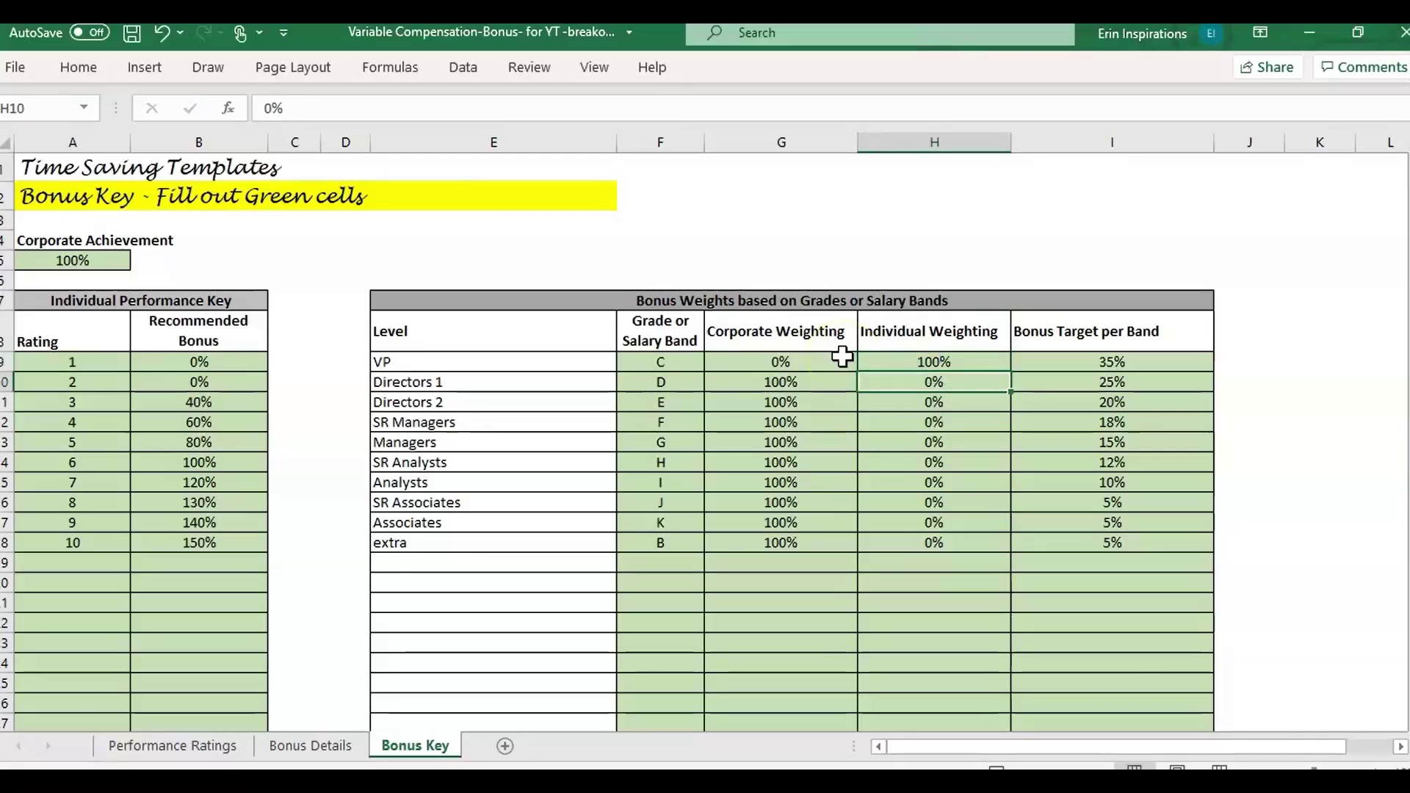
left_click_drag(842, 357, 1010, 552)
left_click(988, 363)
key("shift+Left")
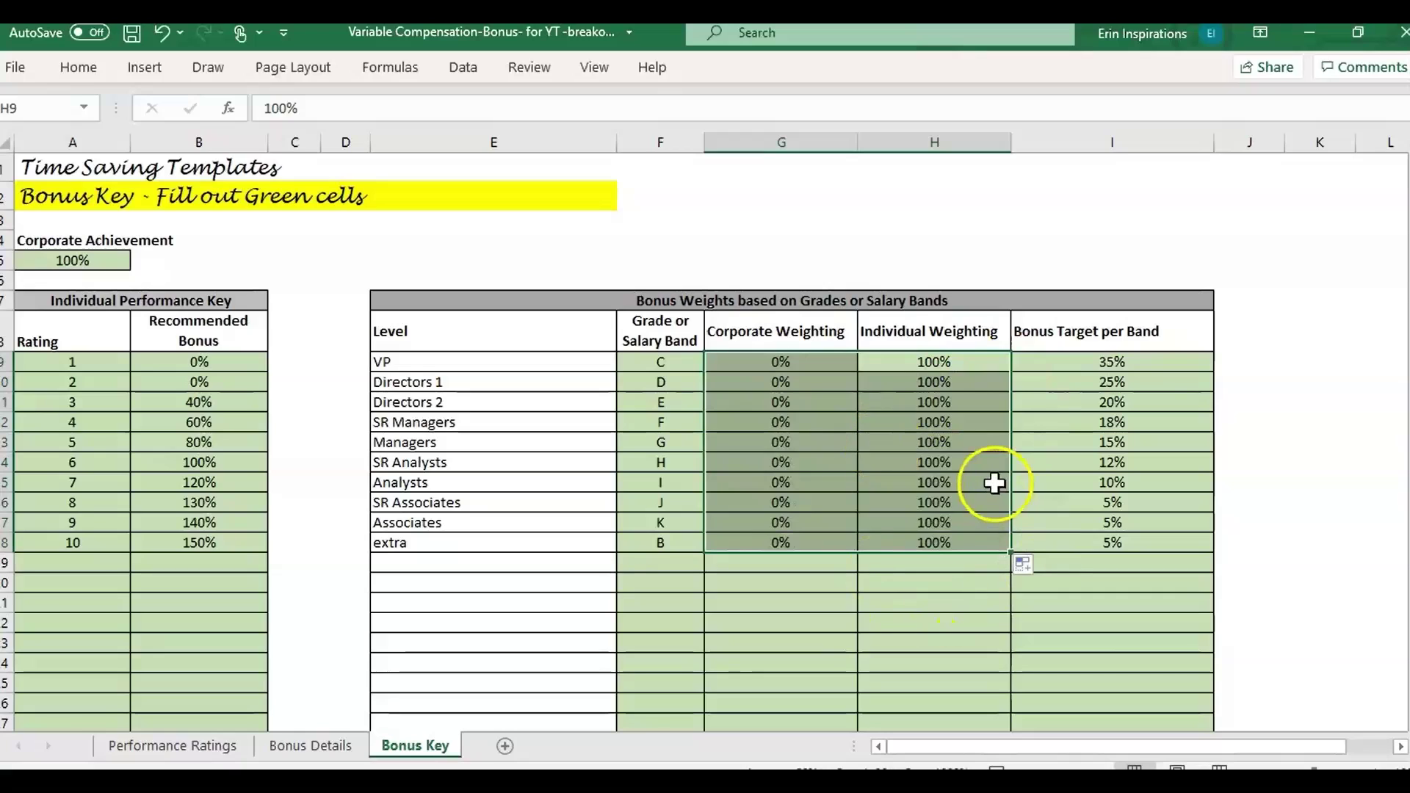
left_click(772, 361)
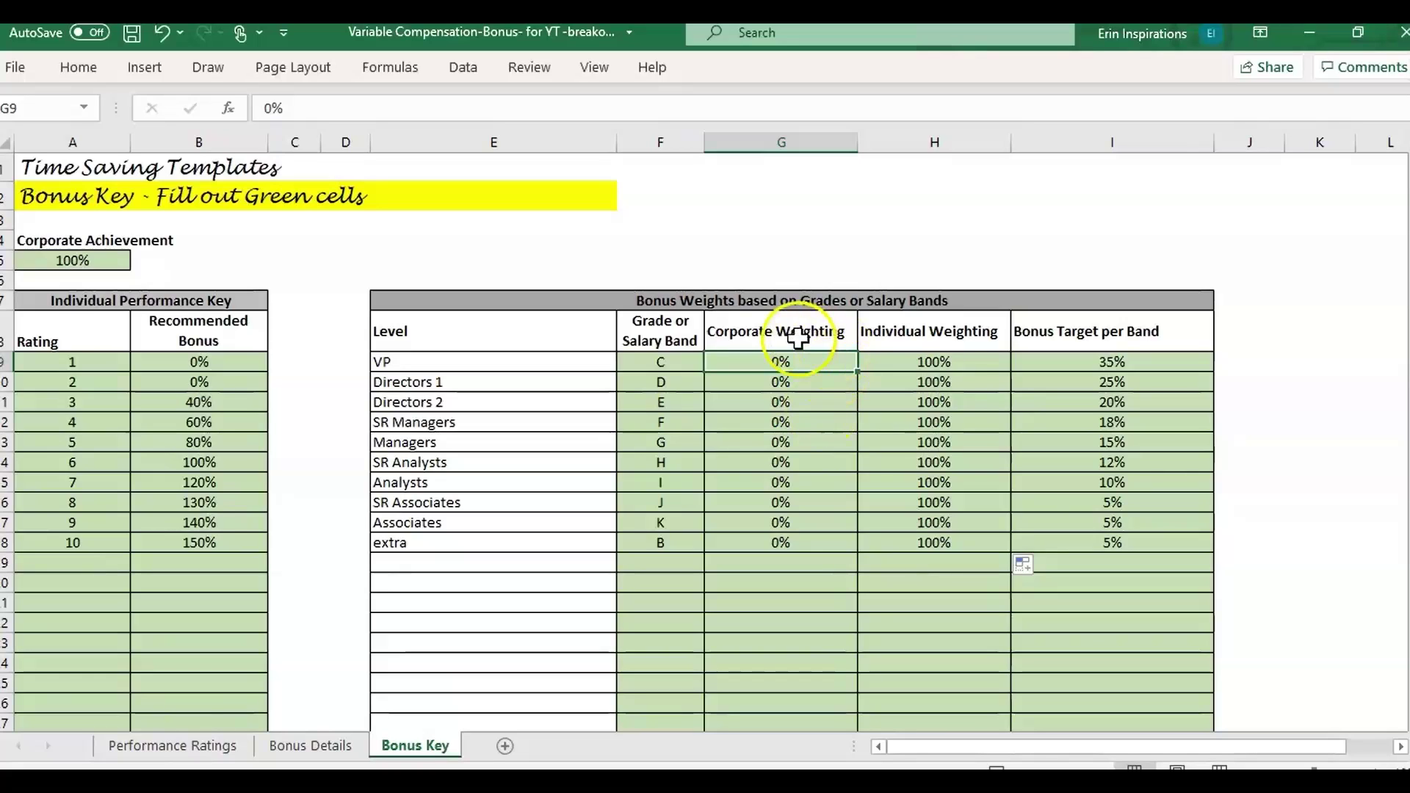
Check the new Corporate and Individual Weighting values, ending on VP's corporate cell
left_click(962, 339)
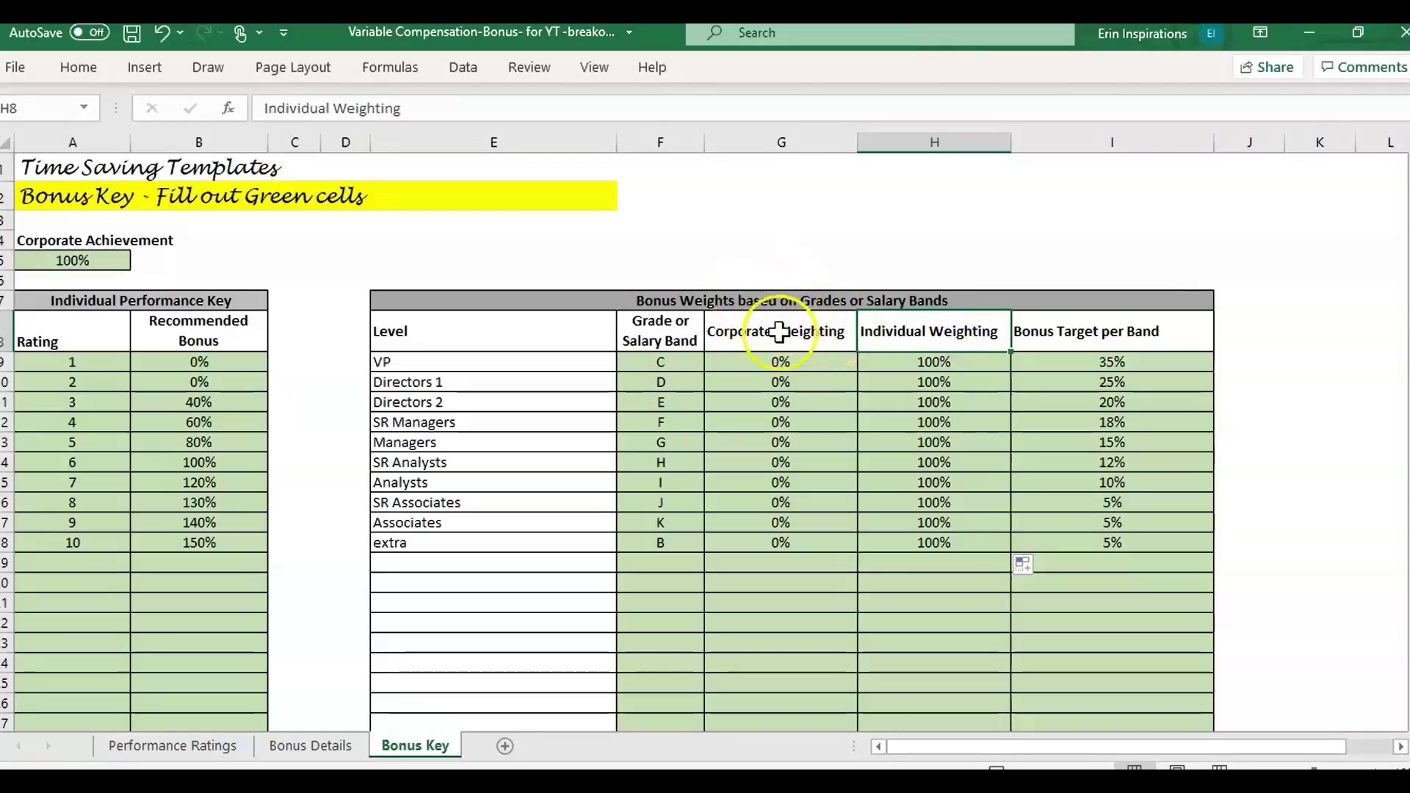
left_click_drag(777, 334, 783, 445)
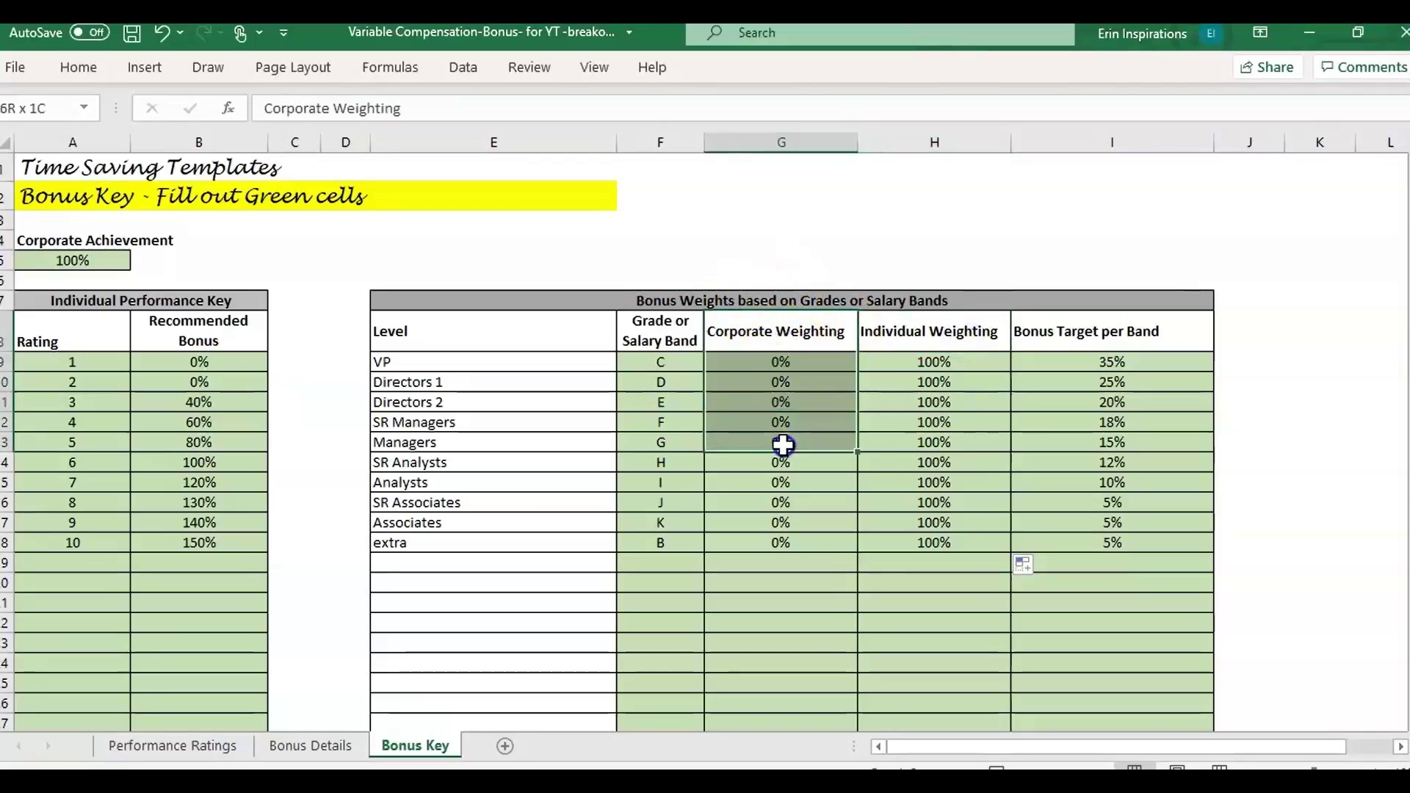
left_click(934, 316)
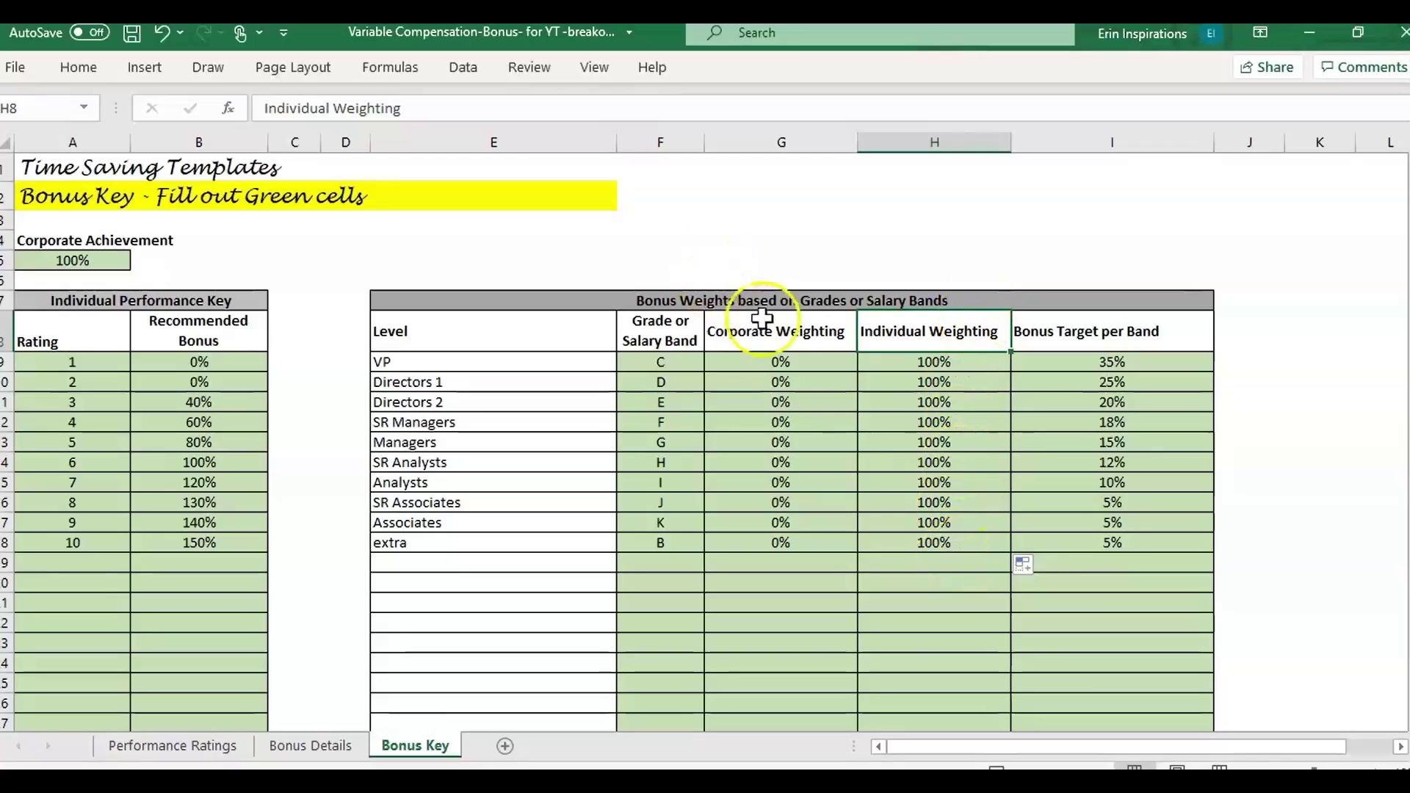
left_click(806, 364)
Cancel the 5 entry in G9 and undo twice to restore the original weightings
type("5")
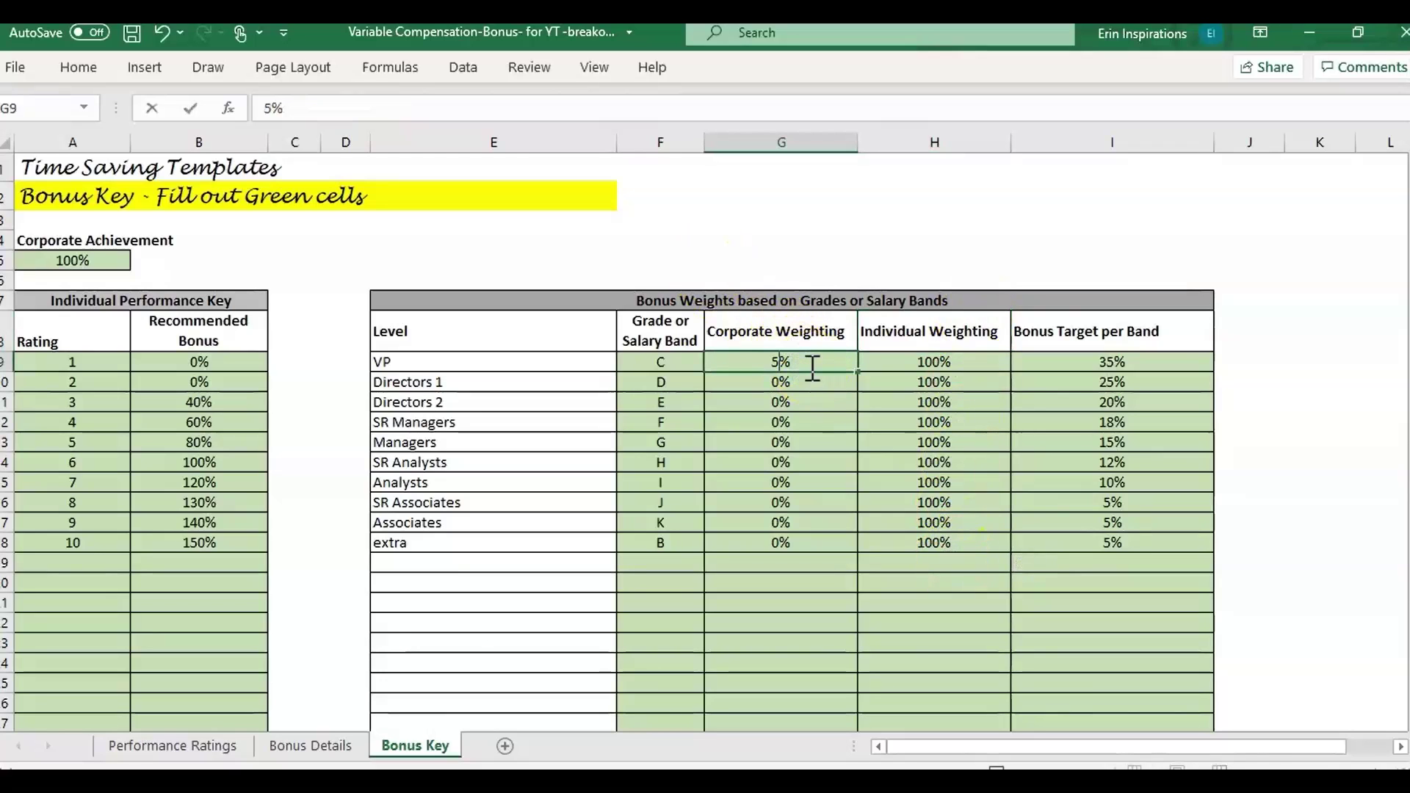
key("Escape")
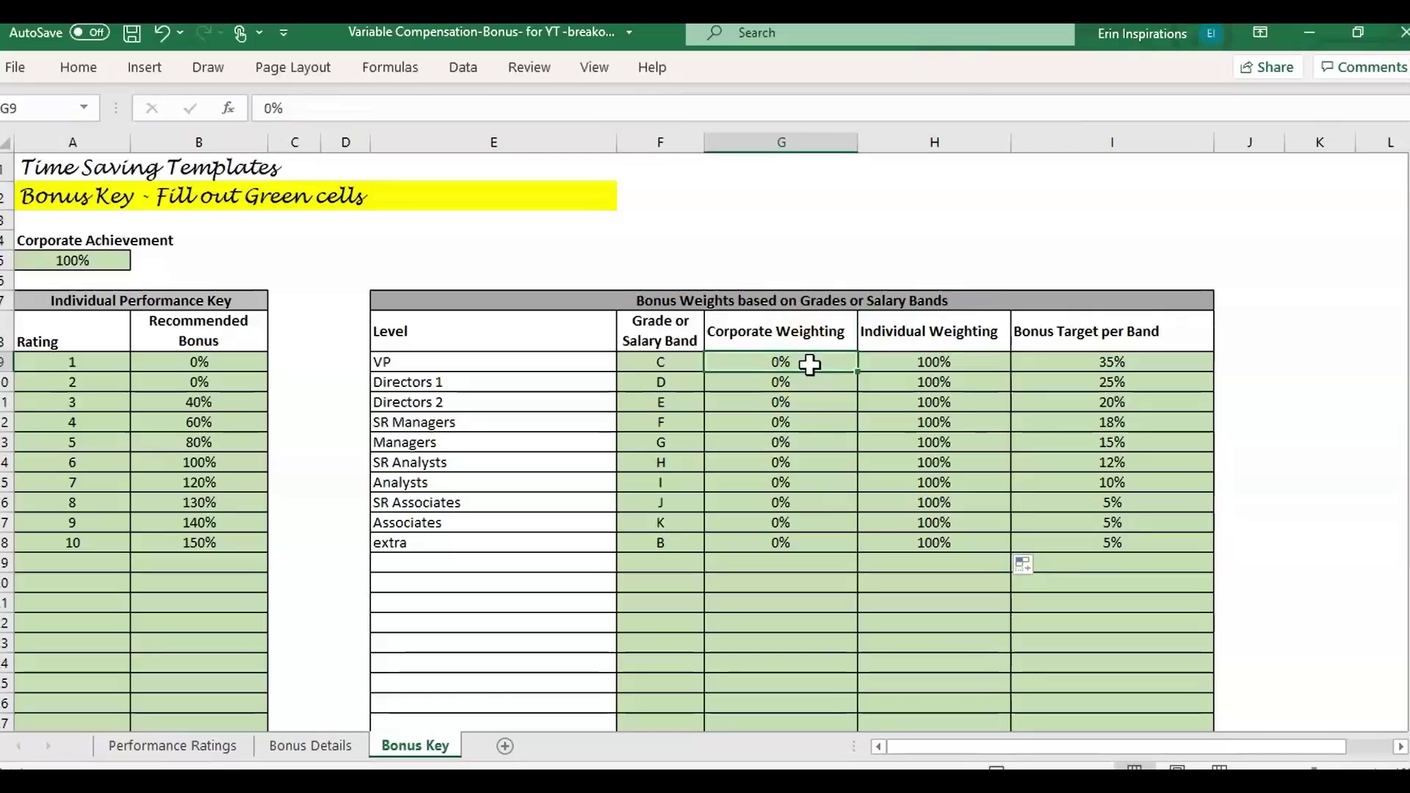
left_click(163, 33)
left_click(163, 33)
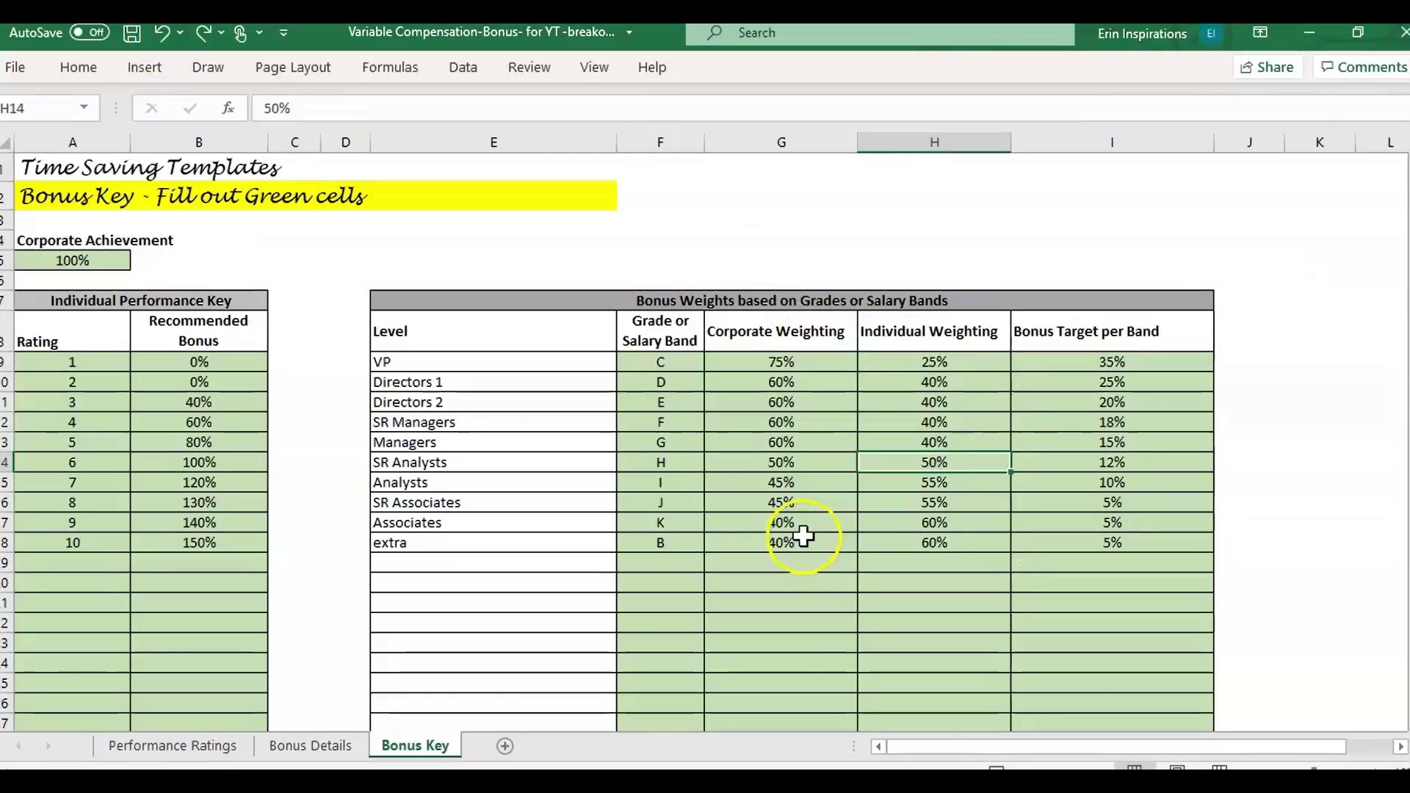
Review the restored Corporate Weighting column (VP 75% to extra) and the 100% Corporate Achievement value
left_click(780, 361)
left_click(803, 384)
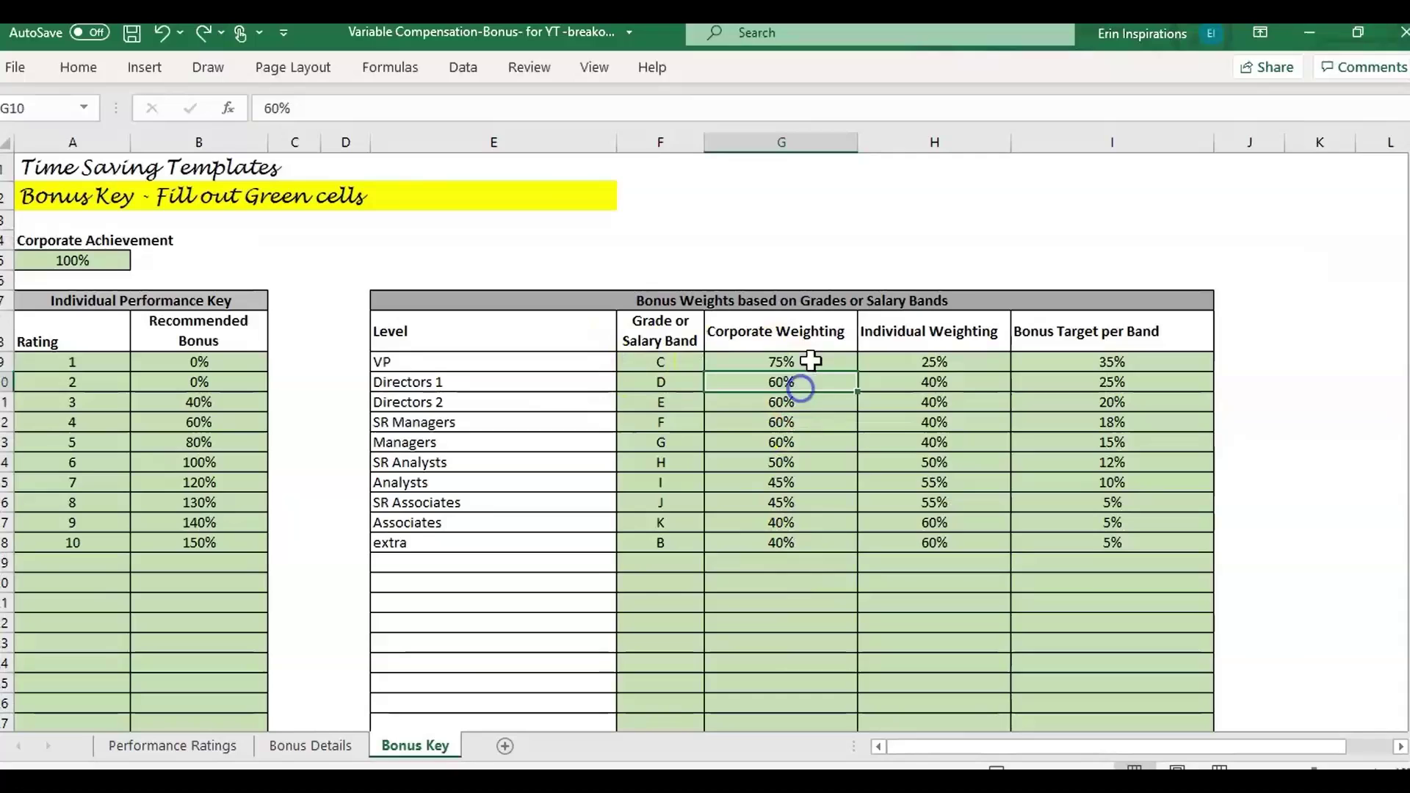
left_click(810, 359)
left_click_drag(781, 362, 784, 531)
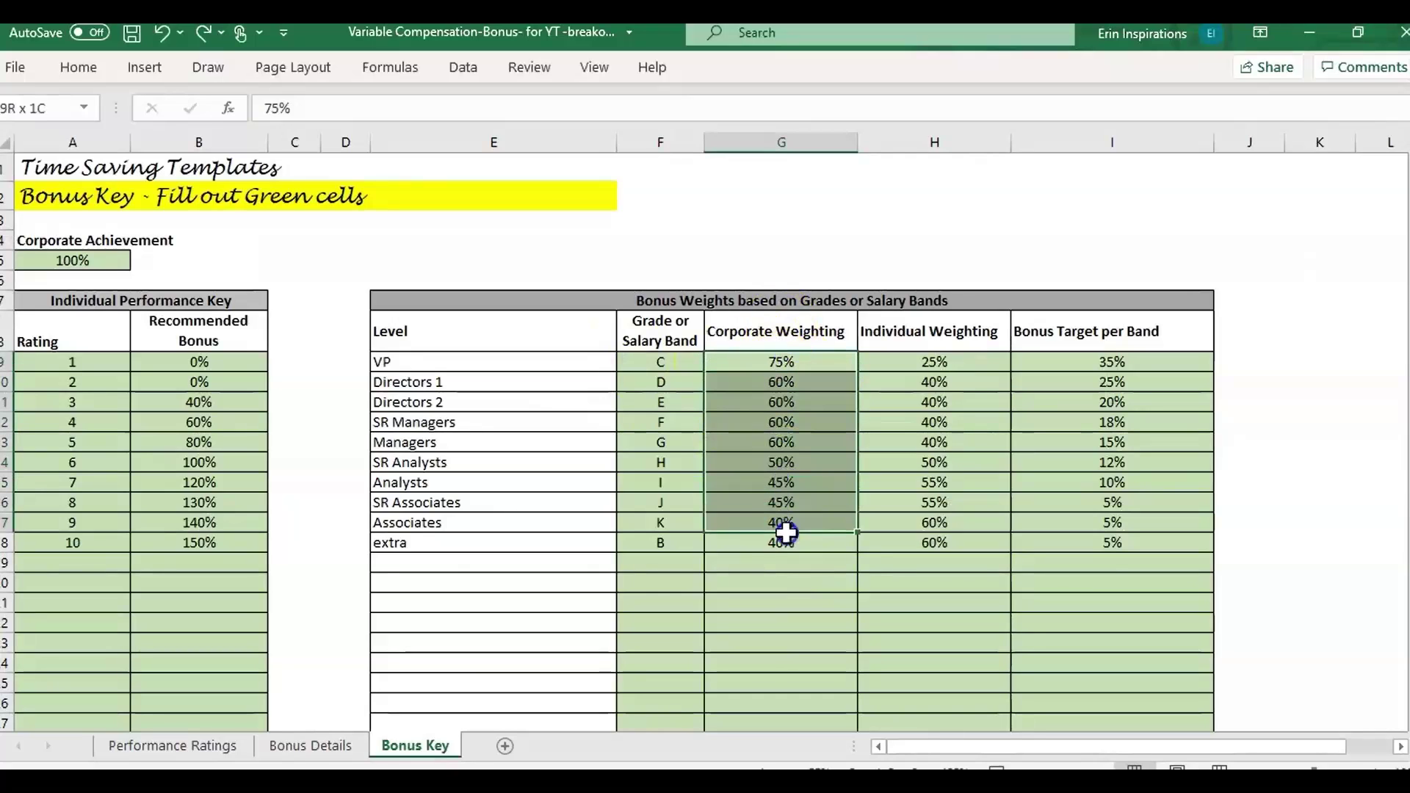
left_click(783, 539)
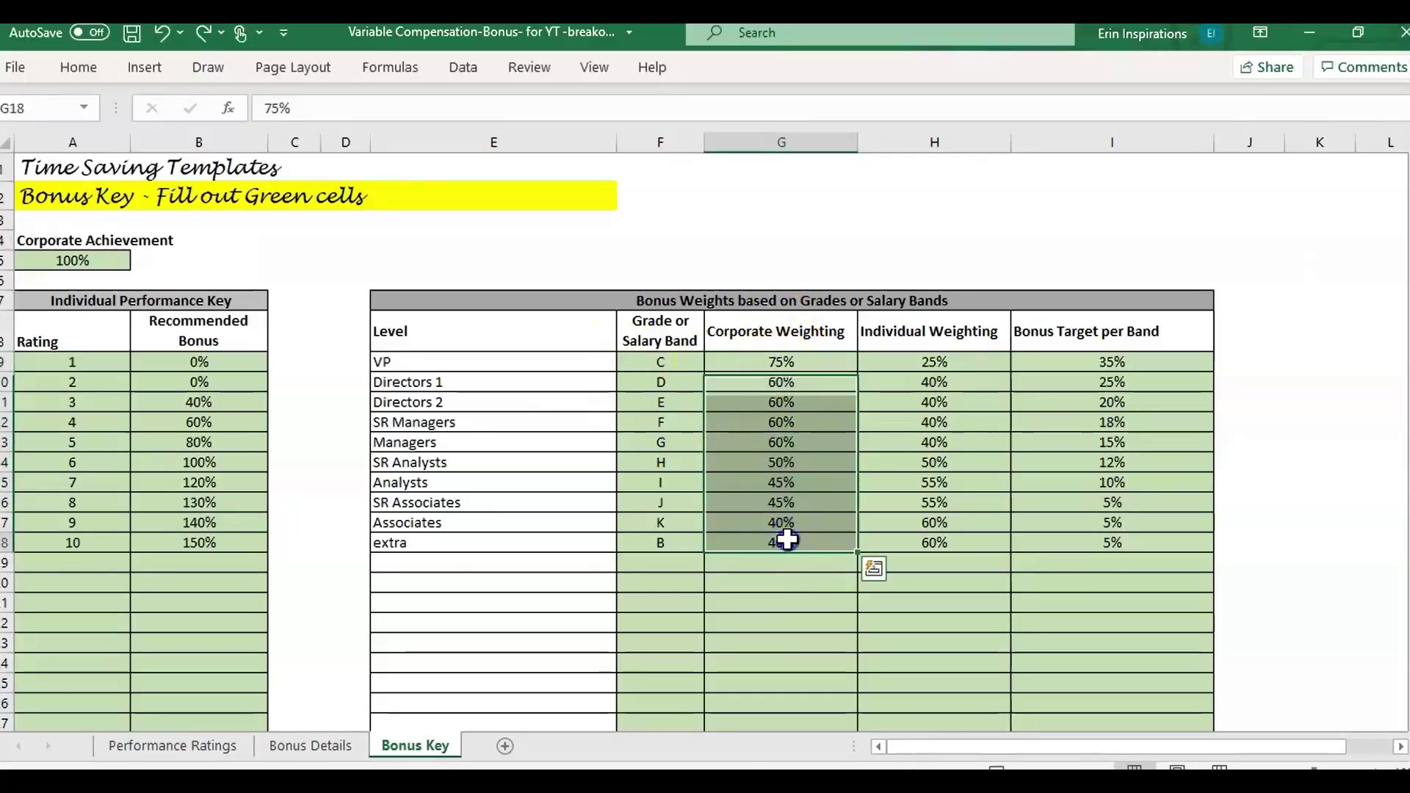
left_click(309, 746)
left_click(415, 745)
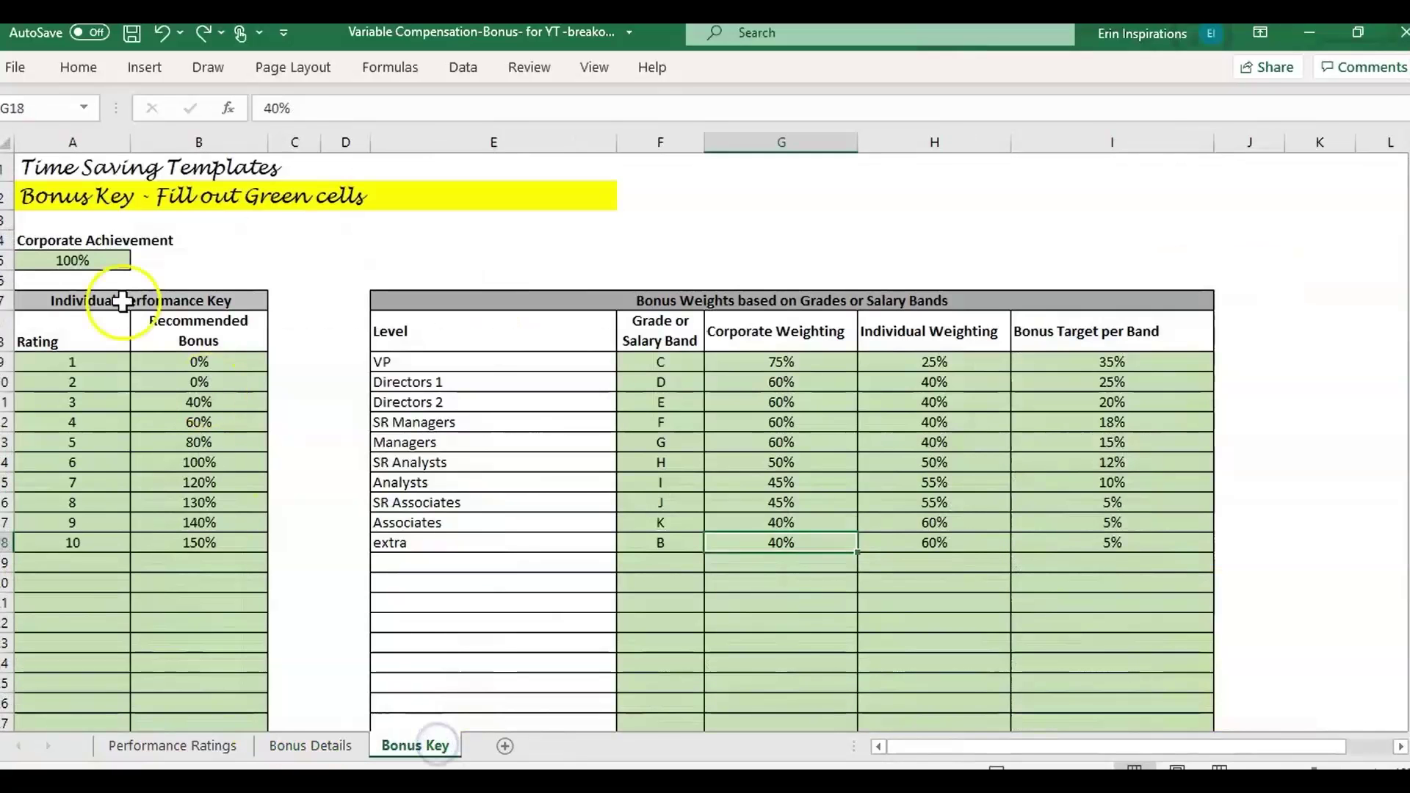
left_click(71, 260)
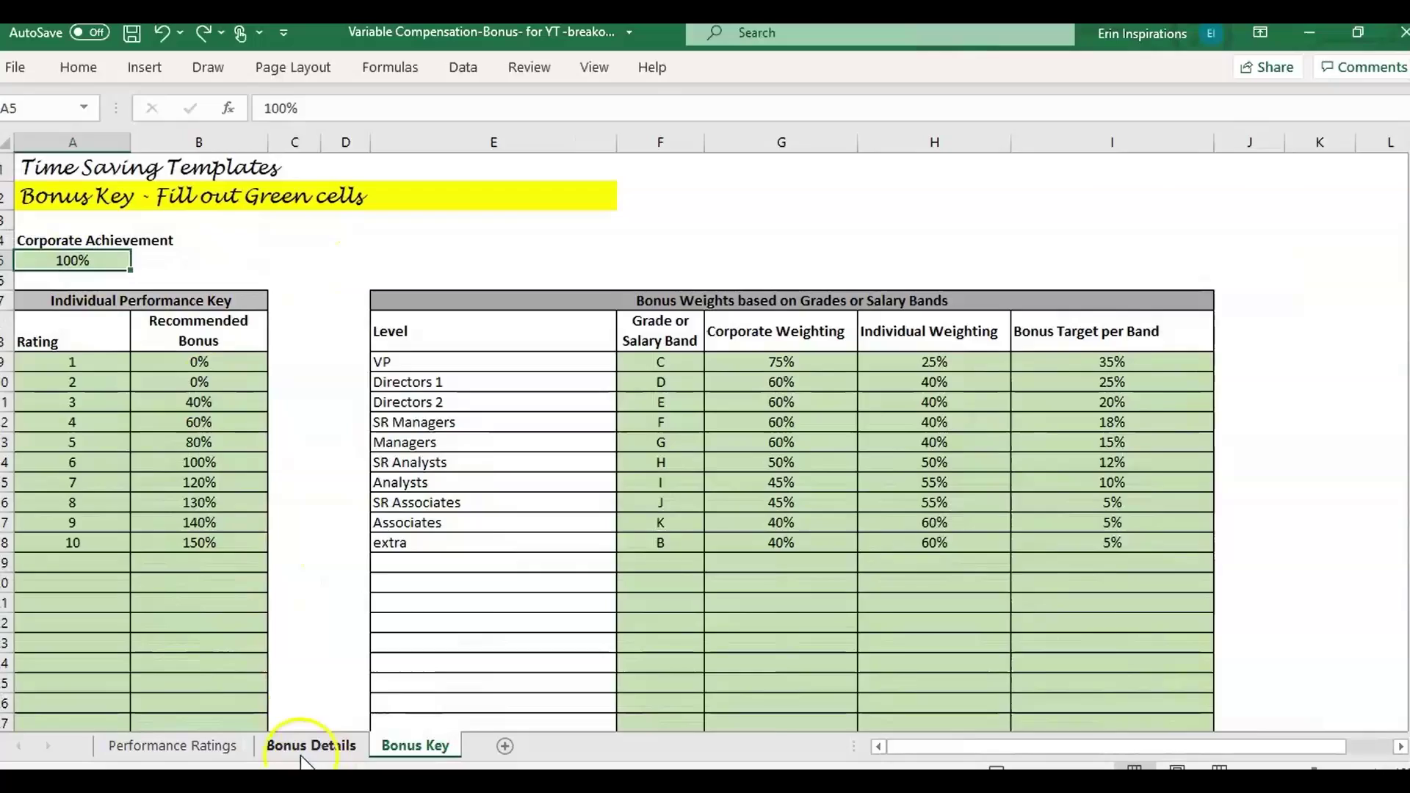
left_click(308, 746)
Review Individual % Weighting, HR Recommended column N and M16's VLOOKUP, then view Performance Ratings
key("Right")
key("Right")
key("Right")
key("Right")
key("Right")
key("Right")
key("Right")
key("Right")
key("Right")
key("Right")
key("Right")
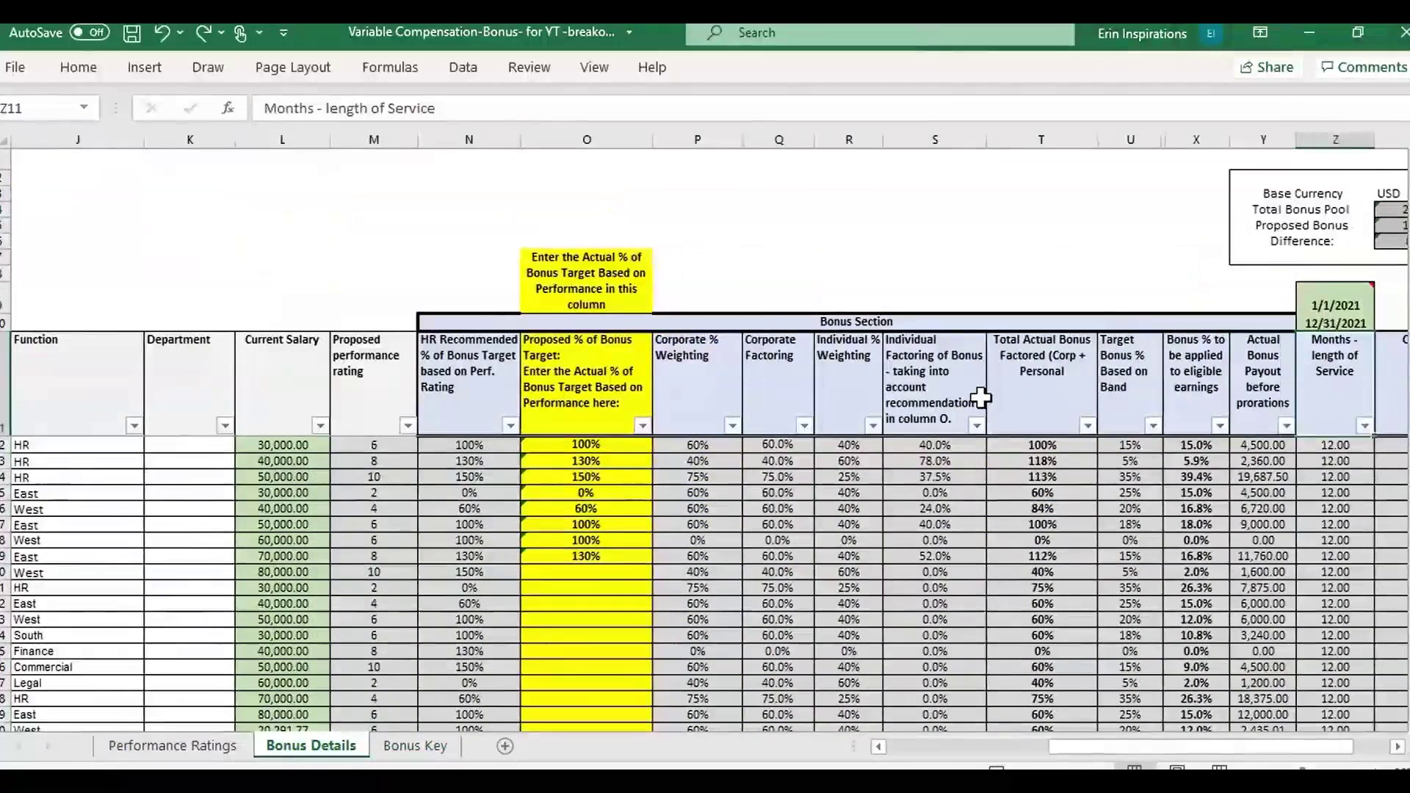
left_click(838, 371)
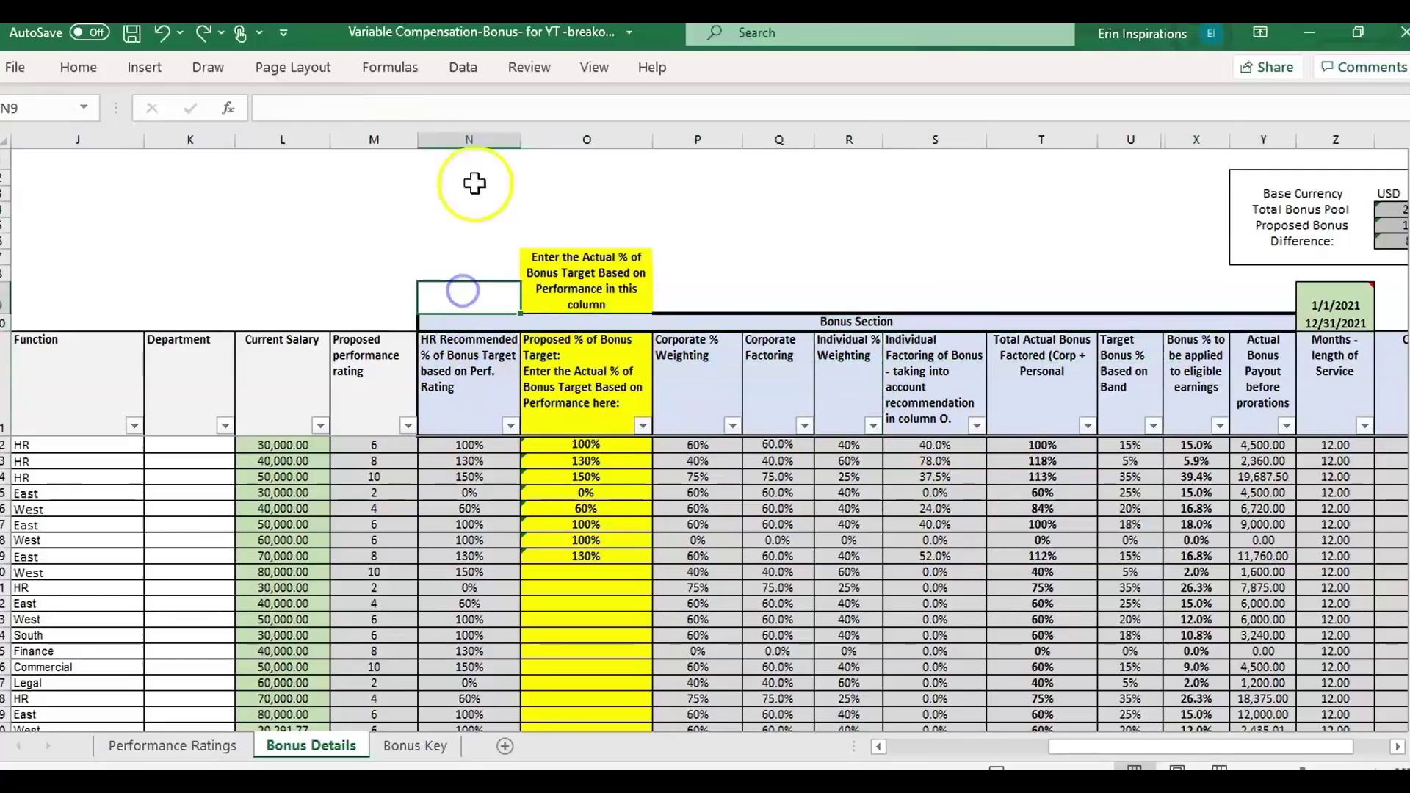
left_click(470, 139)
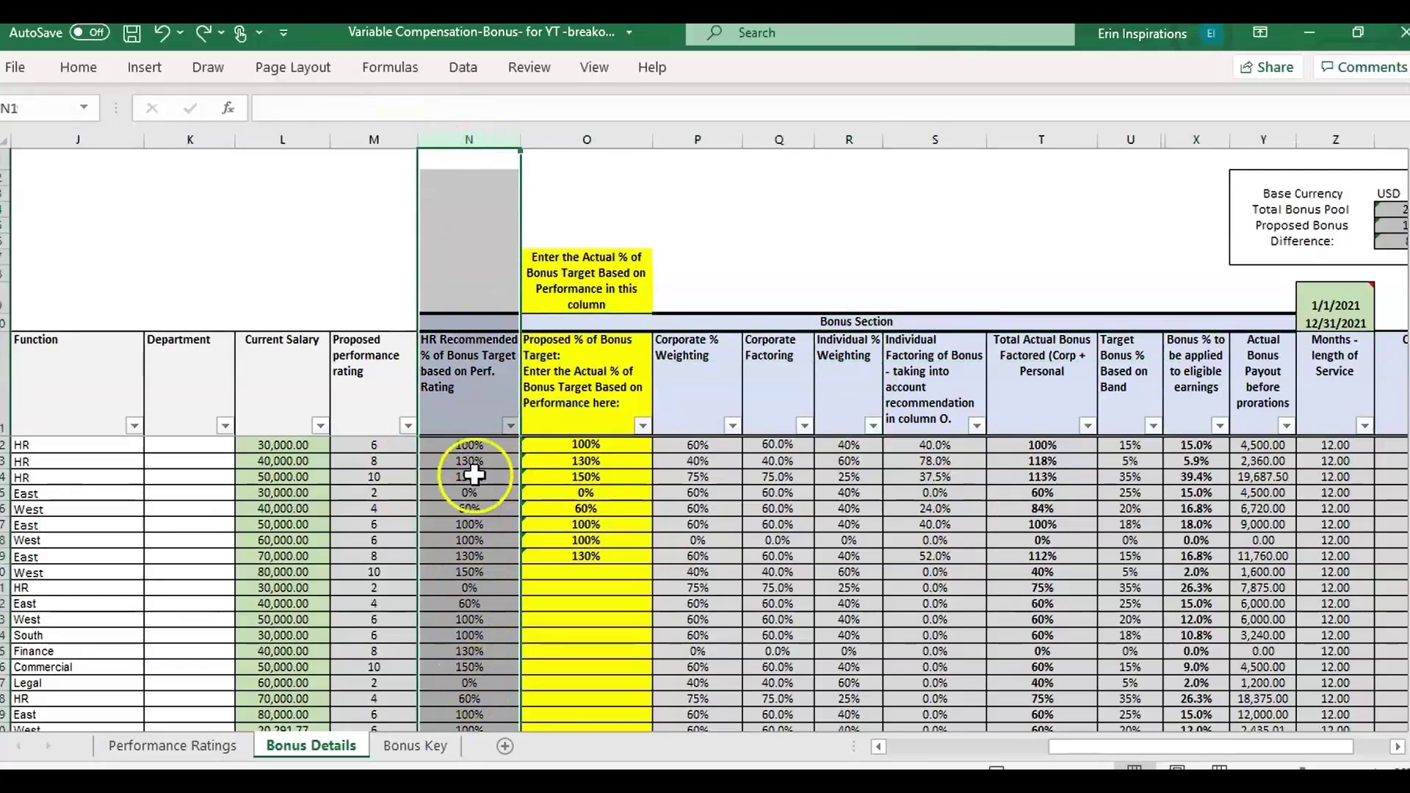
left_click(389, 338)
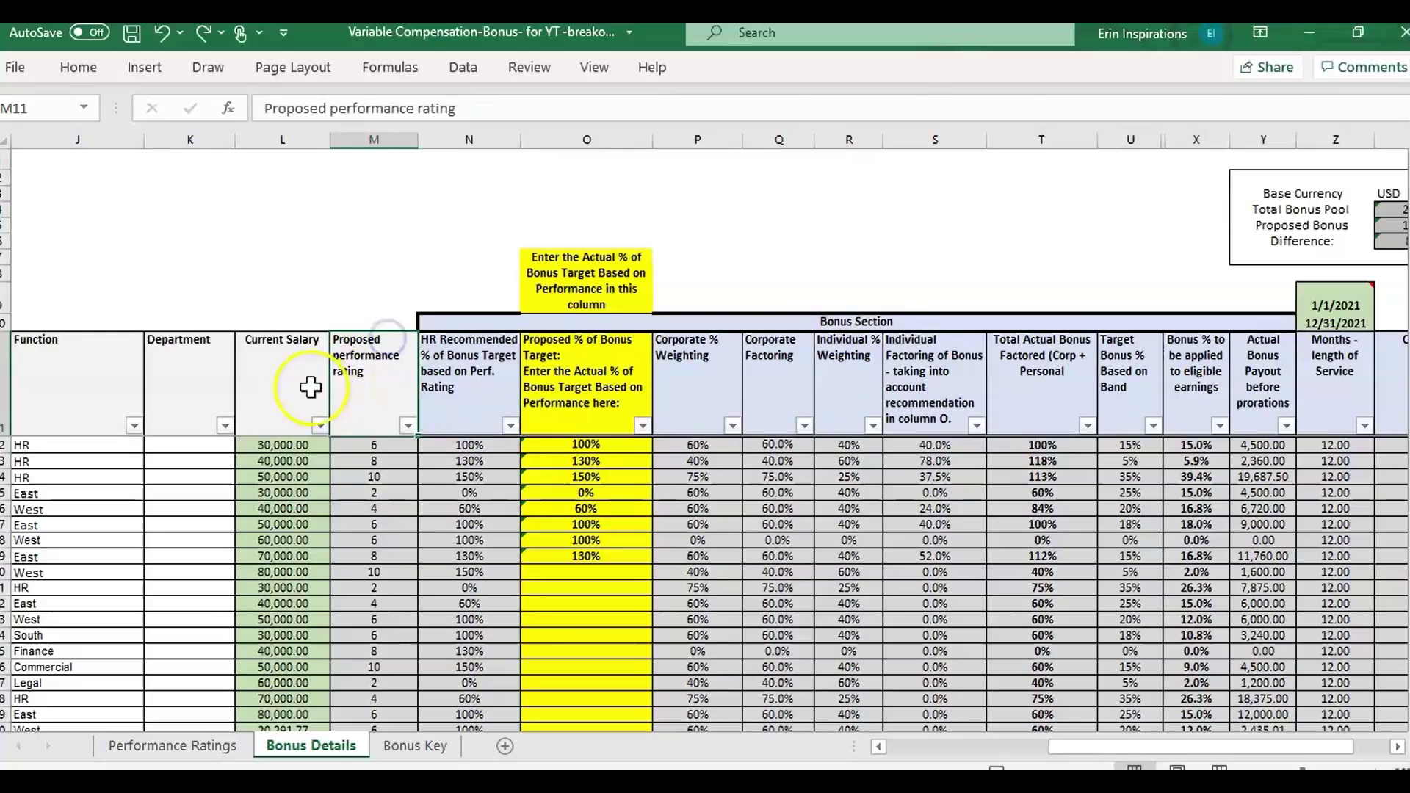
left_click(363, 514)
left_click(366, 404)
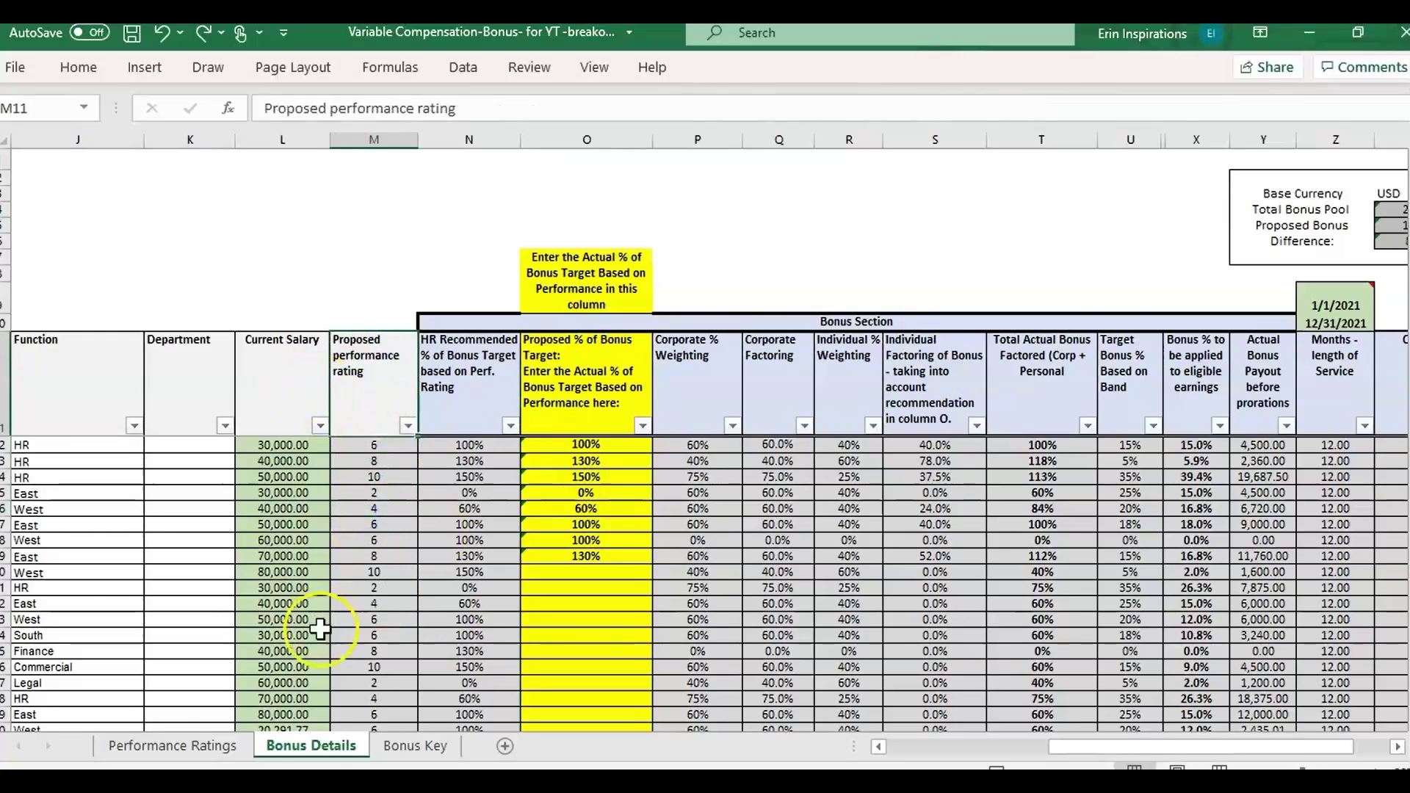
left_click(222, 744)
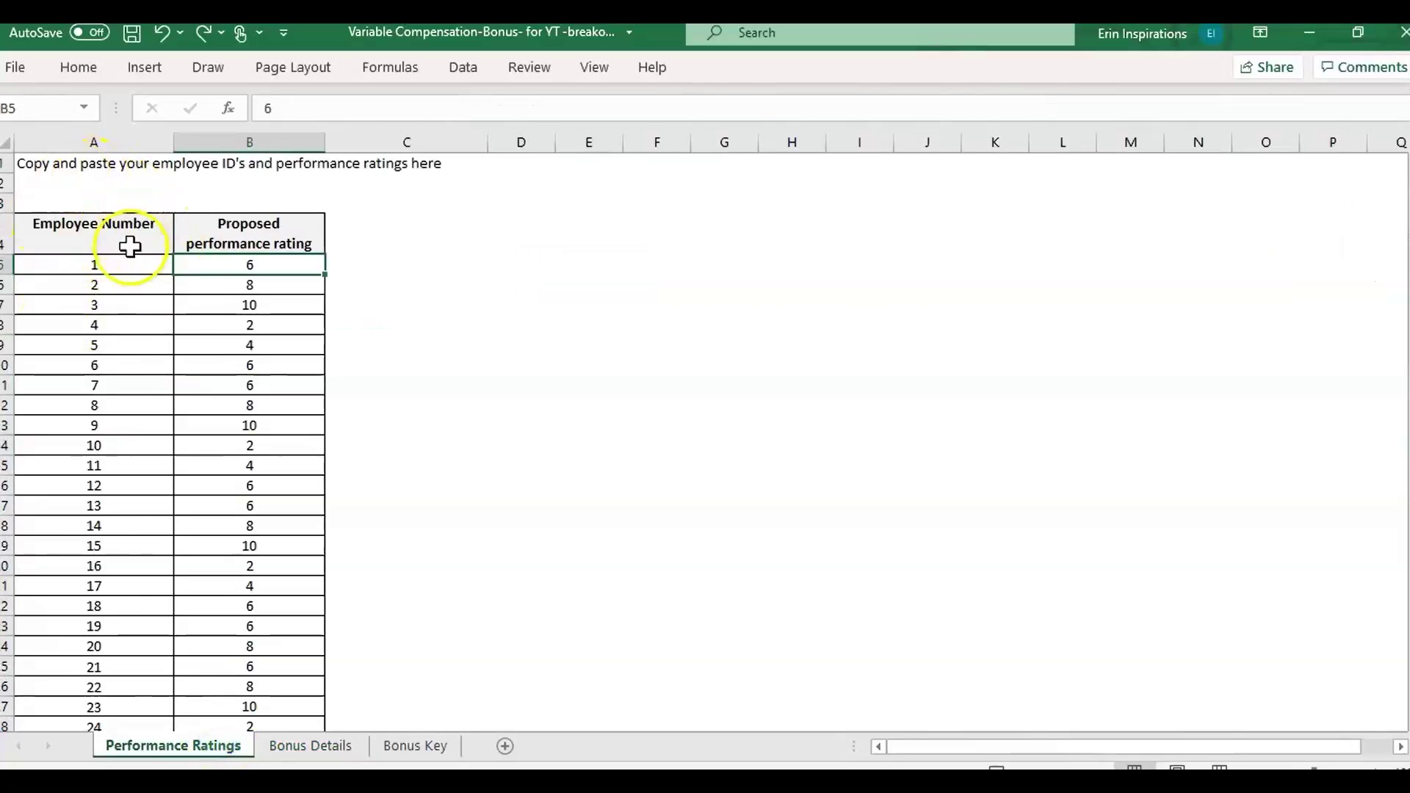
Review the employee numbers and ratings in A5:B33 and the Proposed performance rating header
left_click_drag(135, 263, 230, 551)
left_click(228, 565)
left_click(171, 244)
key("ctrl+Up")
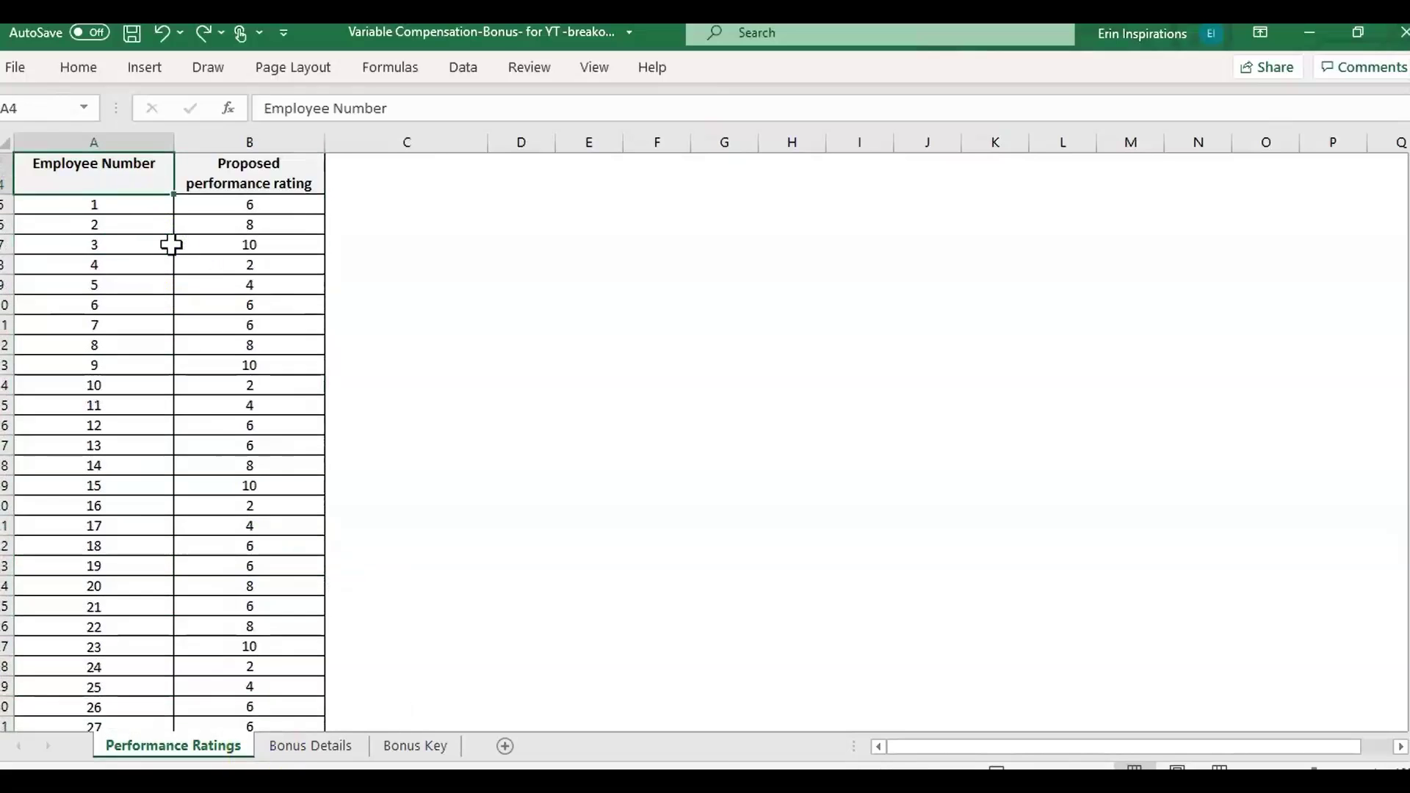
key("ctrl+Up")
left_click(276, 229)
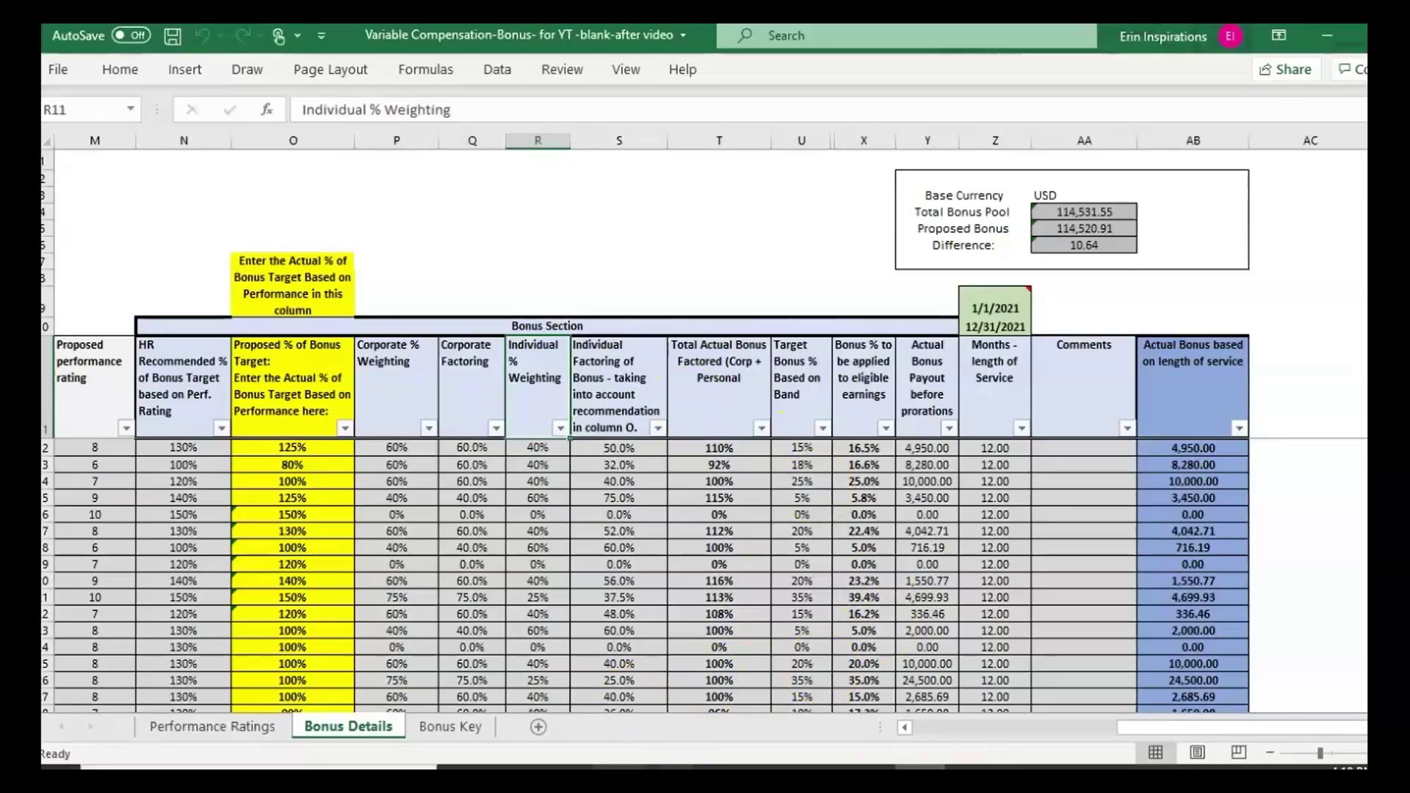
Switch from the Excel workbook to Chrome showing timesavingtemplates.com's shop categories
key("alt+Tab")
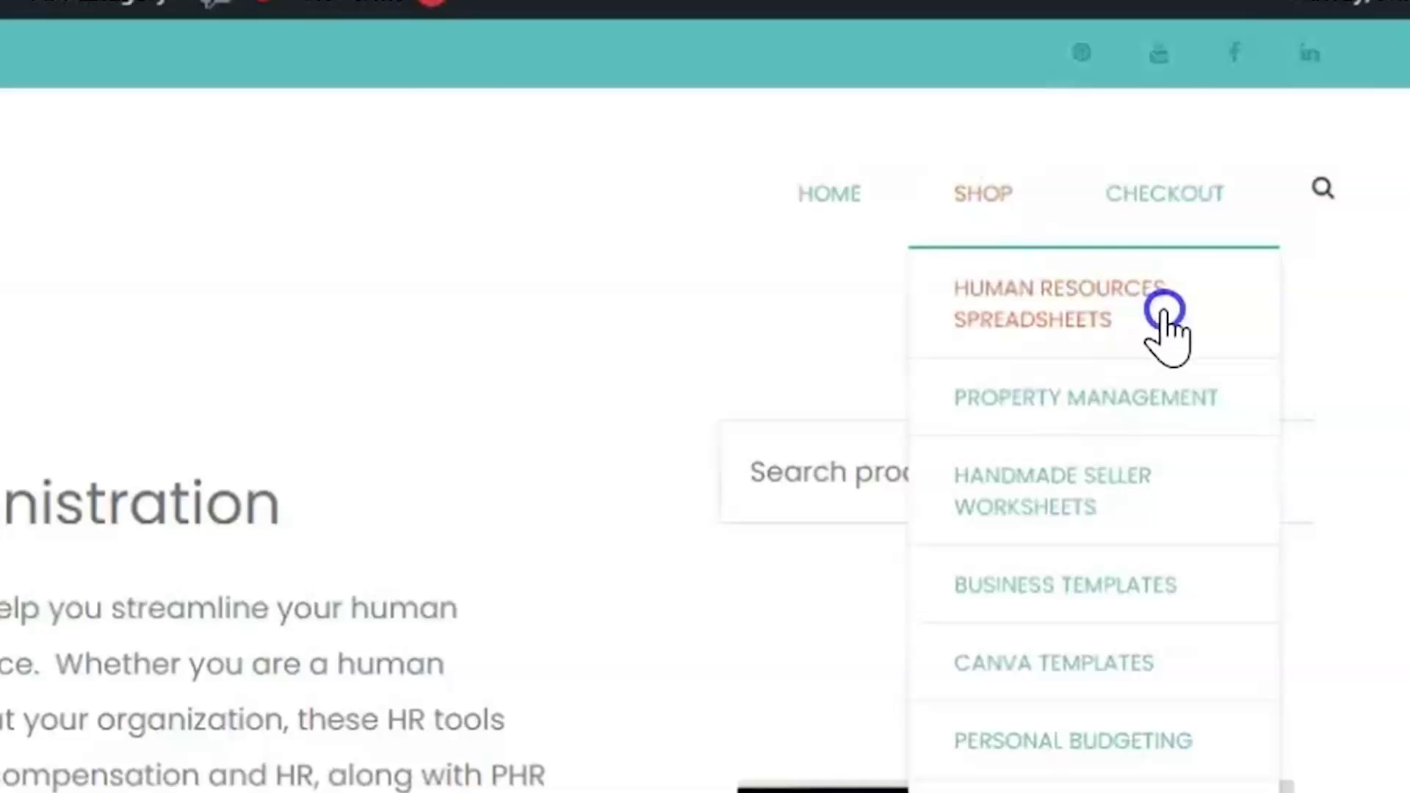
Browse the Human Resources Spreadsheets category on timesavingtemplates.com
left_click(1166, 312)
scroll(705, 440, "down", 5)
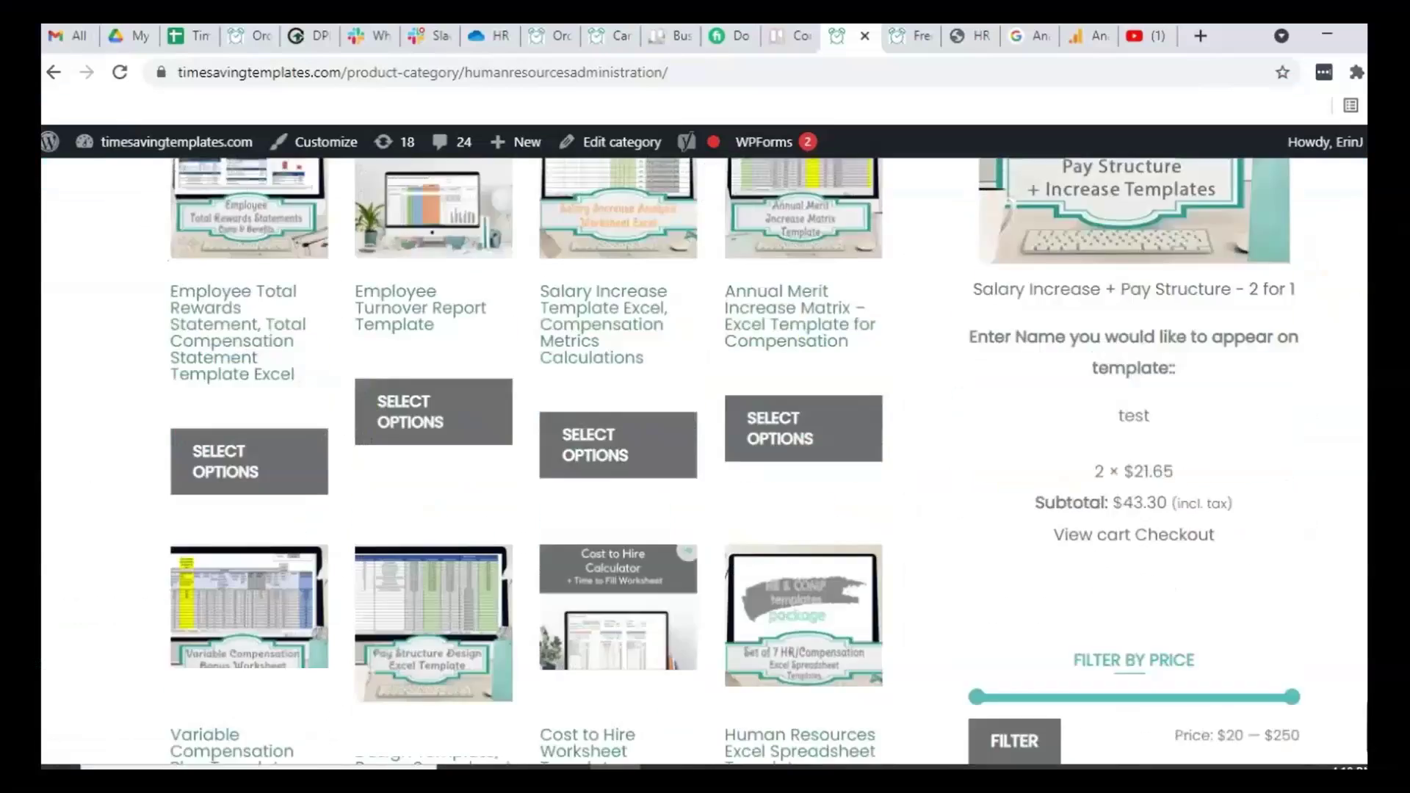
scroll(1344, 395, "down", 2)
scroll(1344, 396, "up", 2)
Go to the free resources tab and bring up the Compensation Analytics PDF page
key("ctrl+Tab")
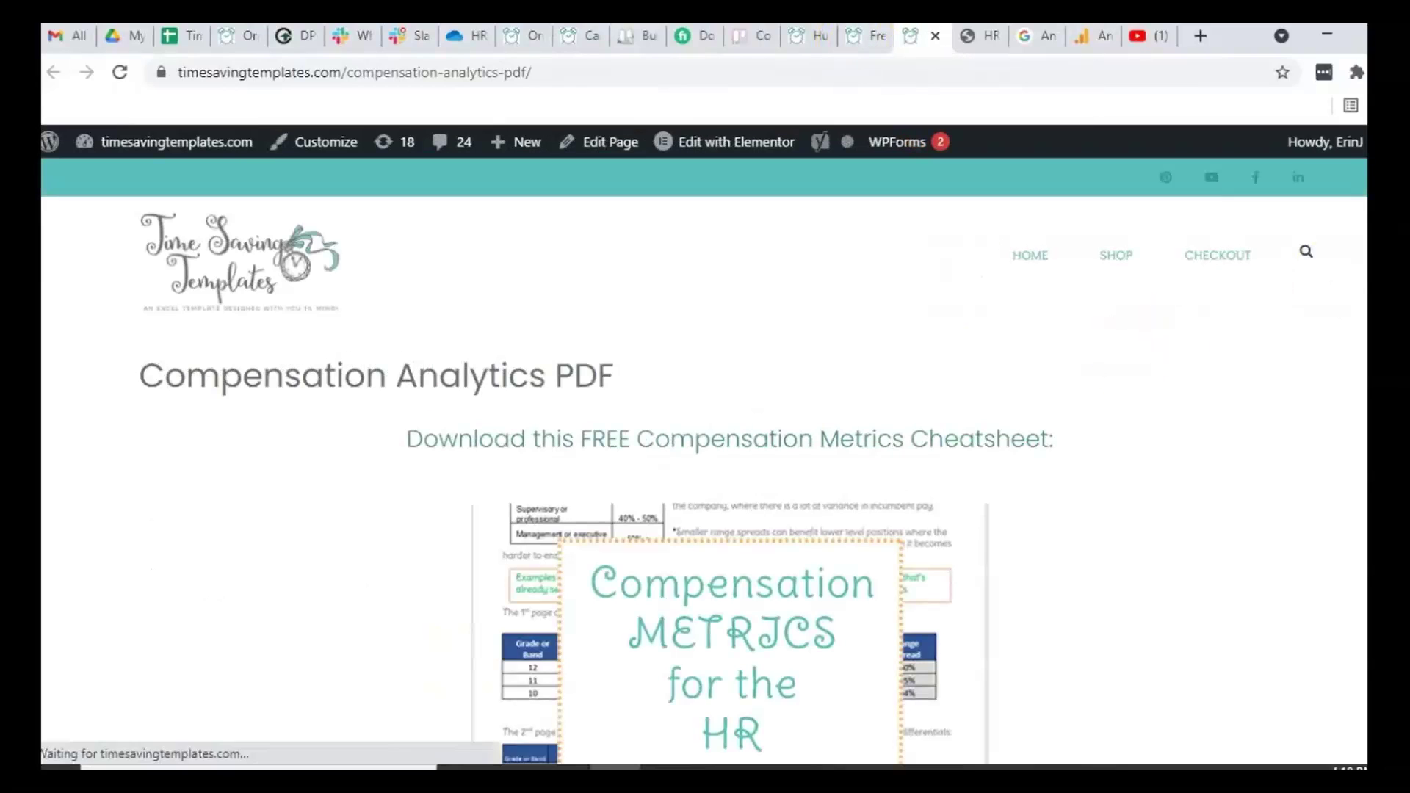
scroll(705, 455, "down", 3)
scroll(705, 456, "up", 1)
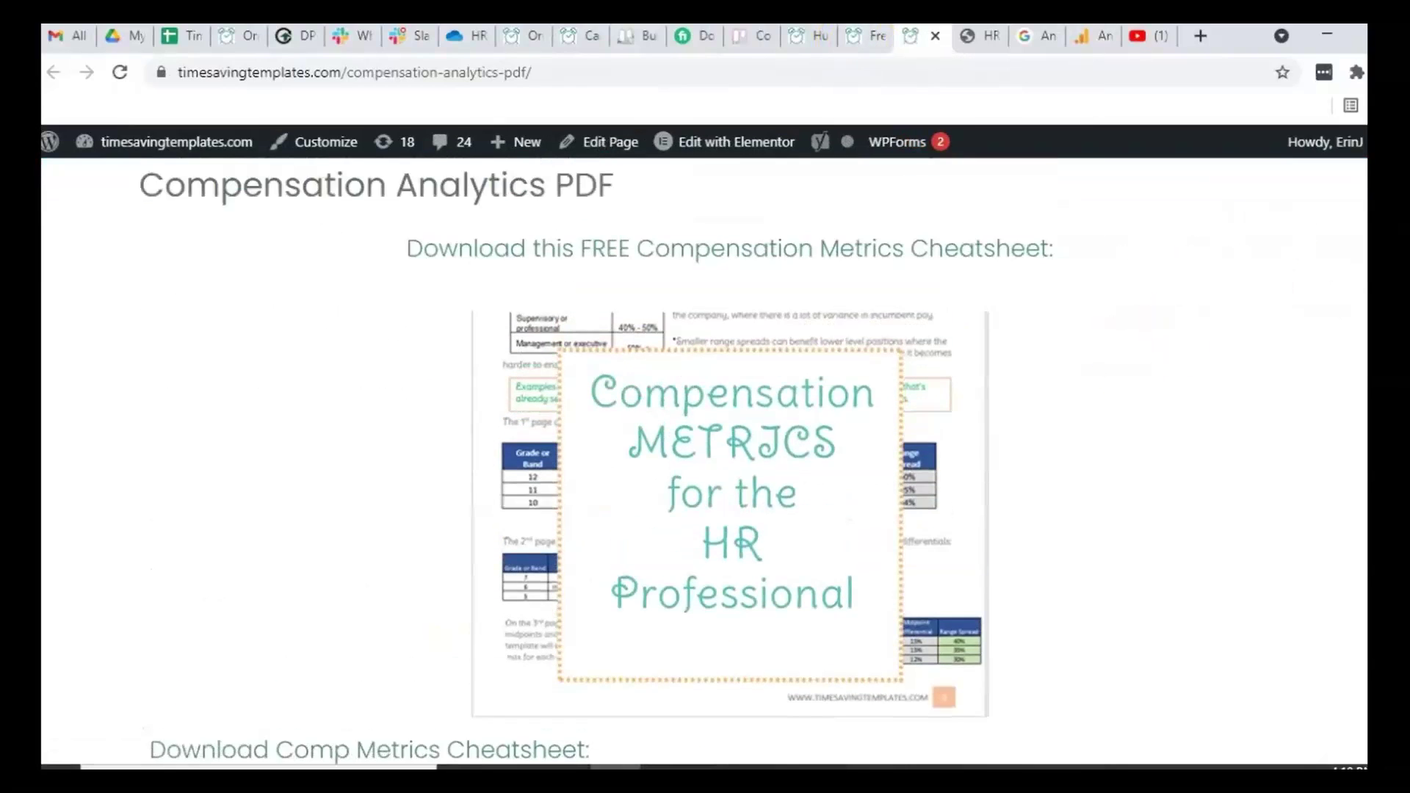
scroll(705, 456, "up", 1)
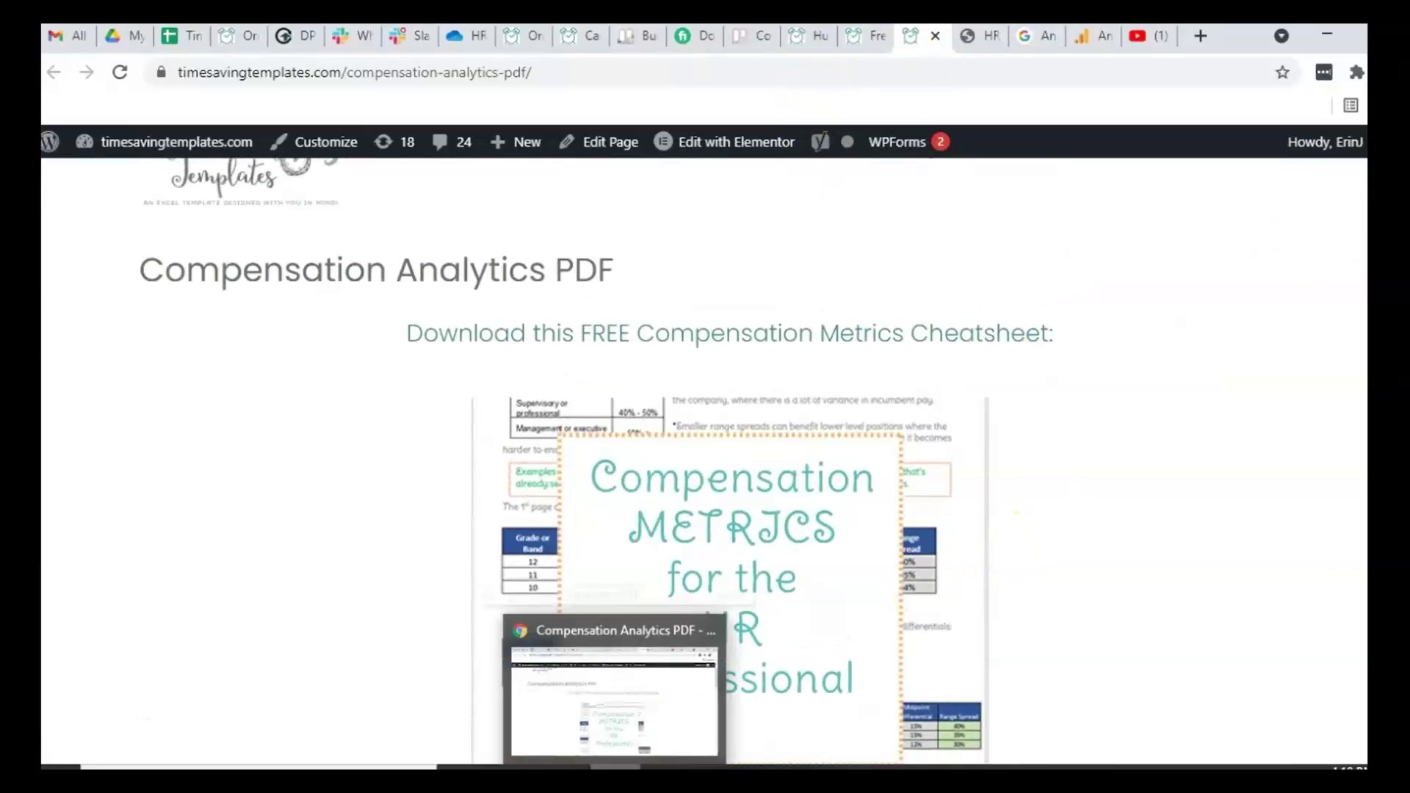
left_click(646, 785)
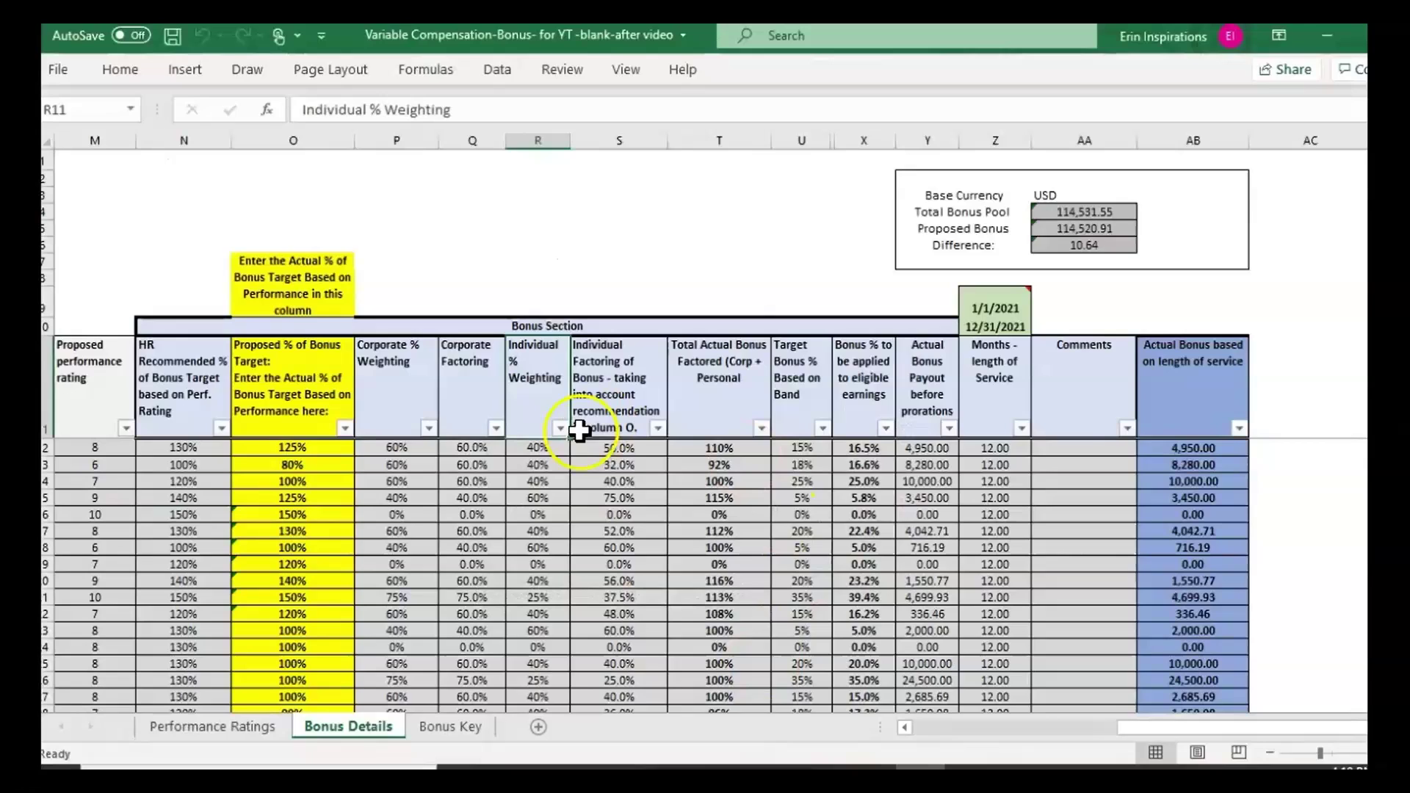
mouse_move(614, 786)
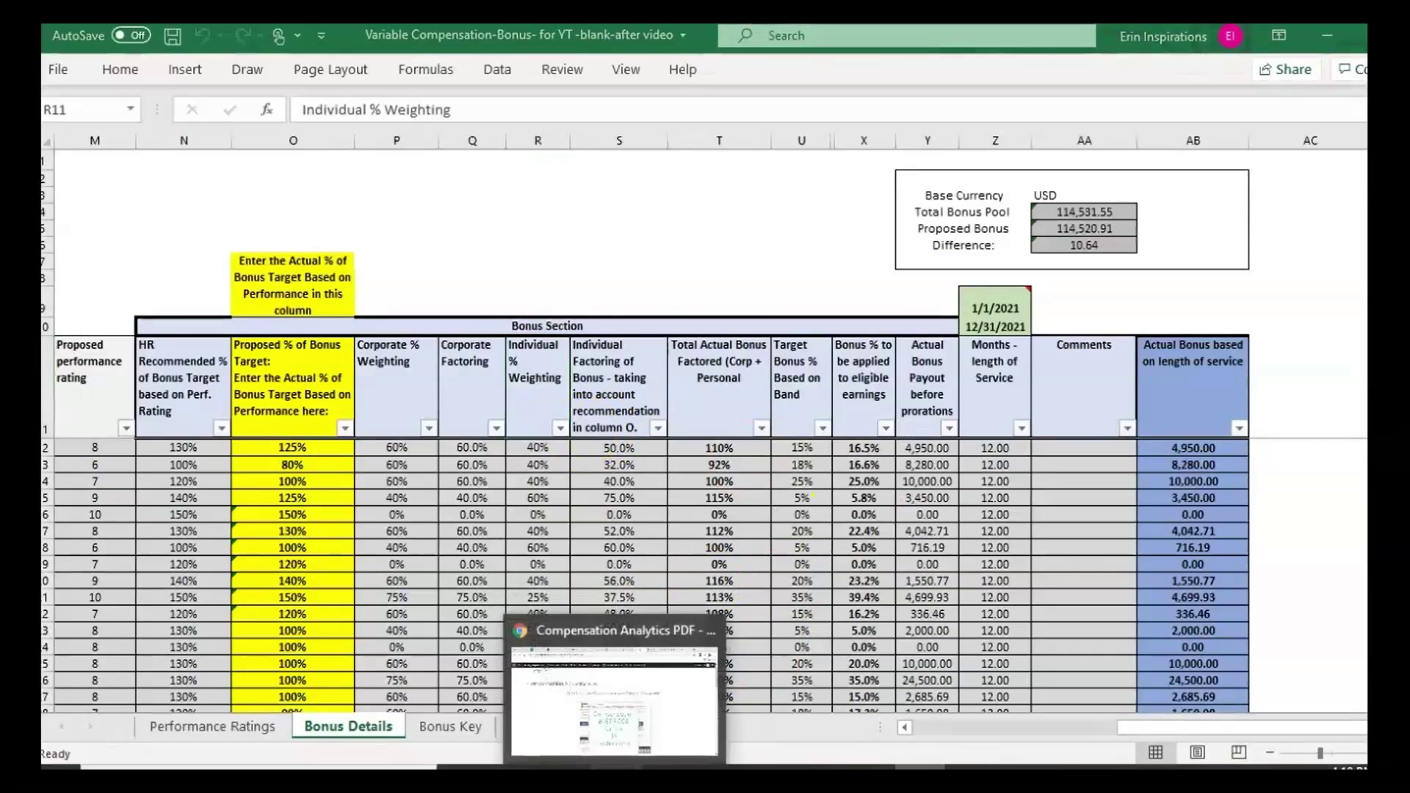
left_click(625, 742)
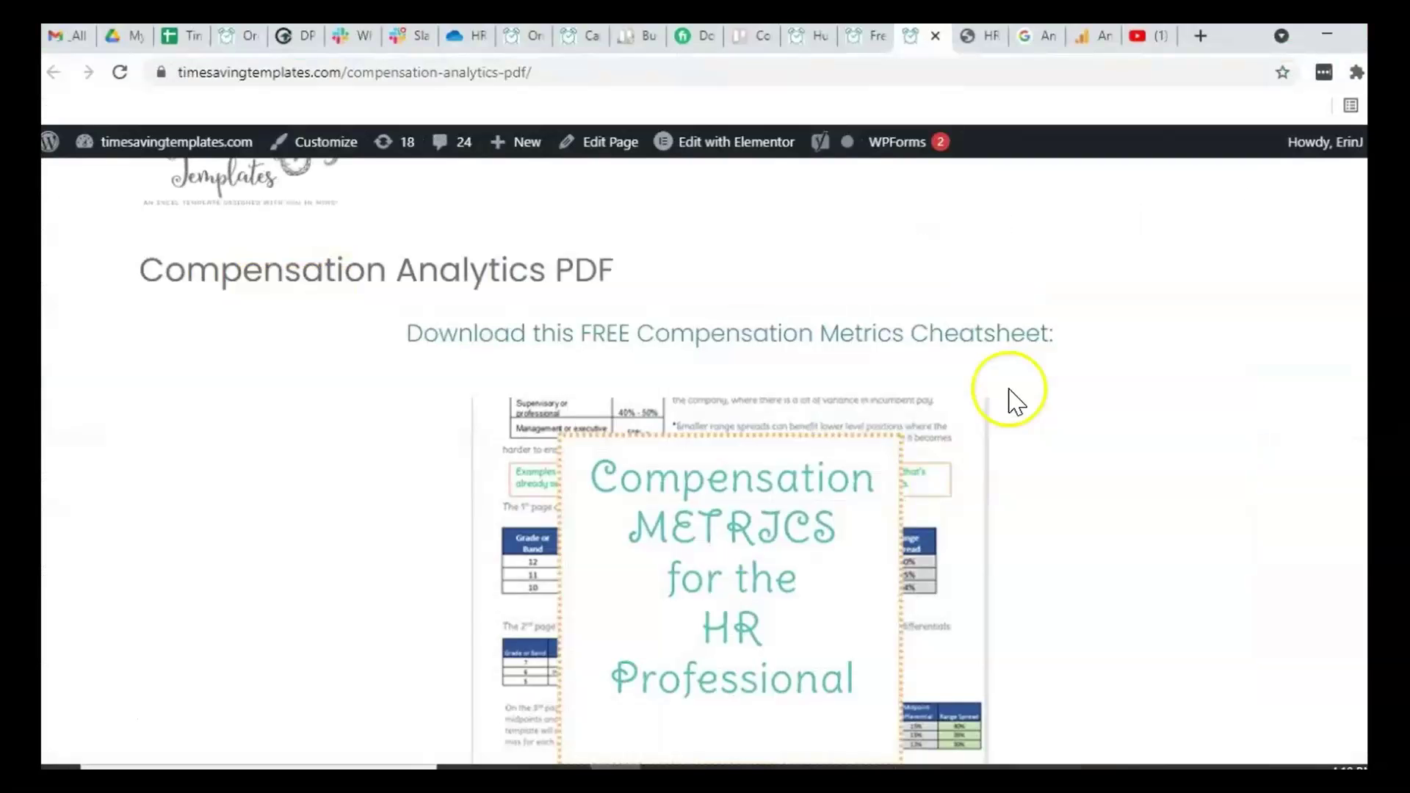